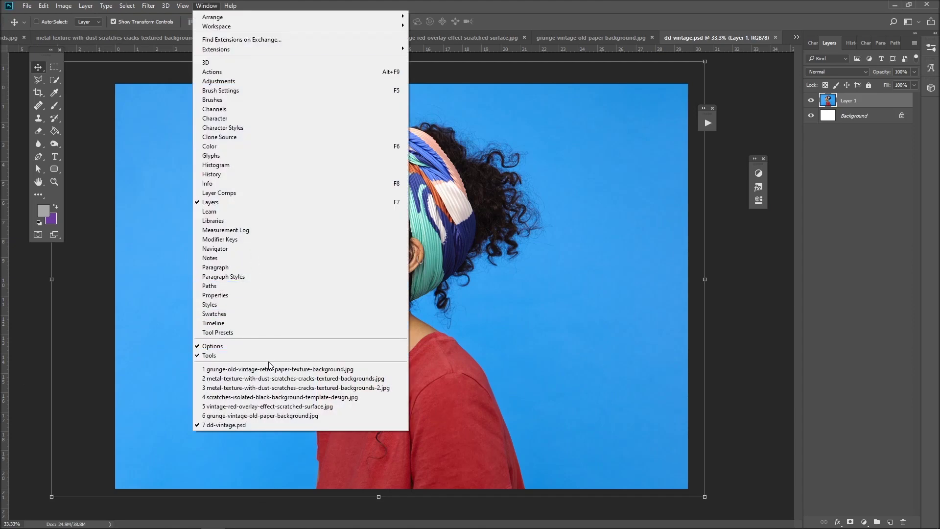
- Paste the old paper texture into dd-vintage.psd and scale it to fill the canvas
click(269, 368)
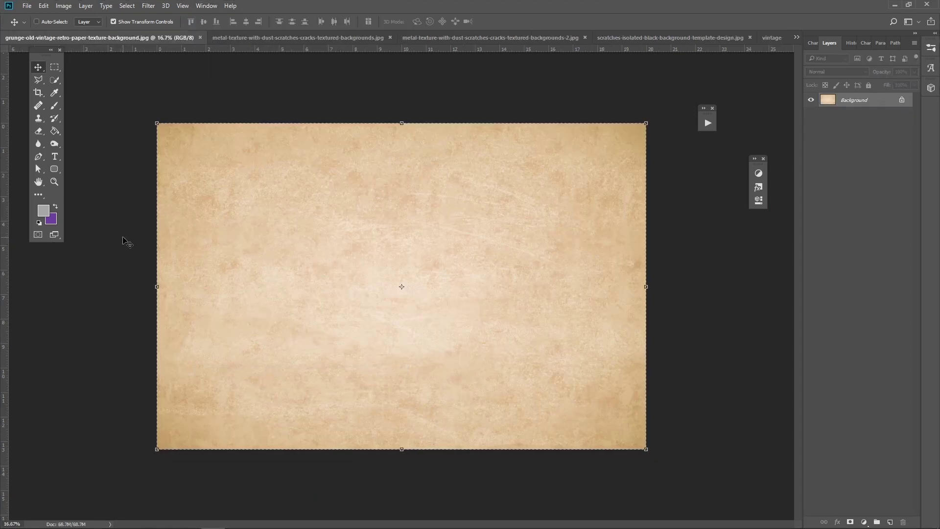
click(797, 38)
click(626, 105)
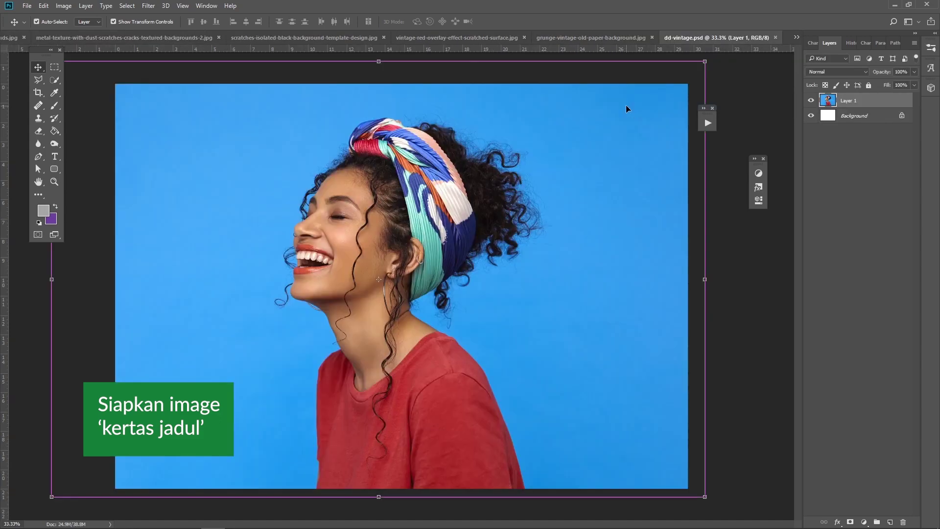
key(ctrl+v)
drag(115, 84, 256, 201)
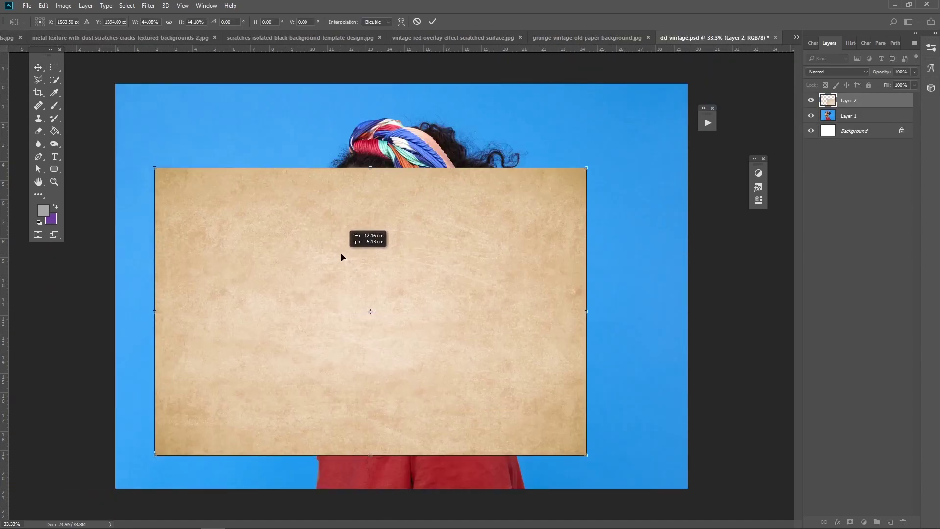
drag(442, 287, 343, 255)
mouse_move(587, 171)
mouse_down()
mouse_move(643, 160)
mouse_move(626, 178)
mouse_up()
key(Return)
- Desaturate the paper texture layer by -52 with Hue/Saturation
click(64, 6)
mouse_move(81, 31)
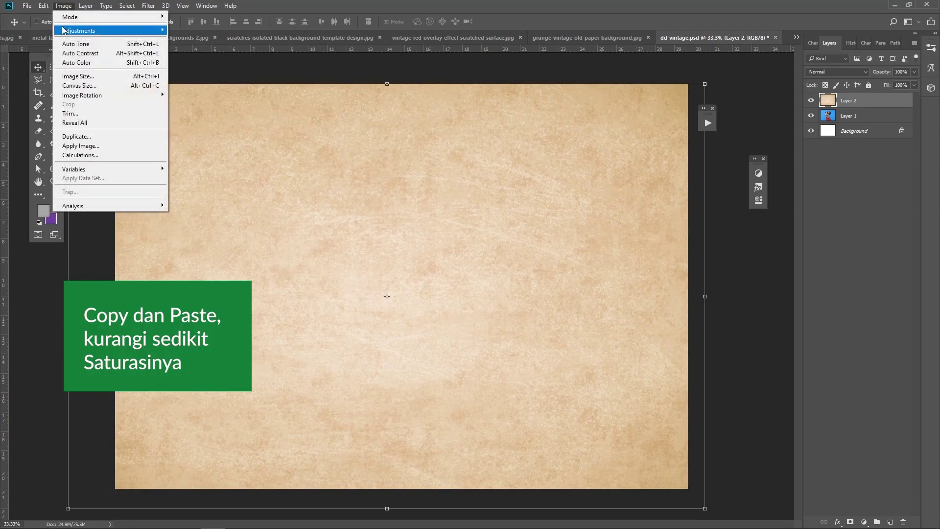
click(196, 83)
drag(623, 417, 599, 421)
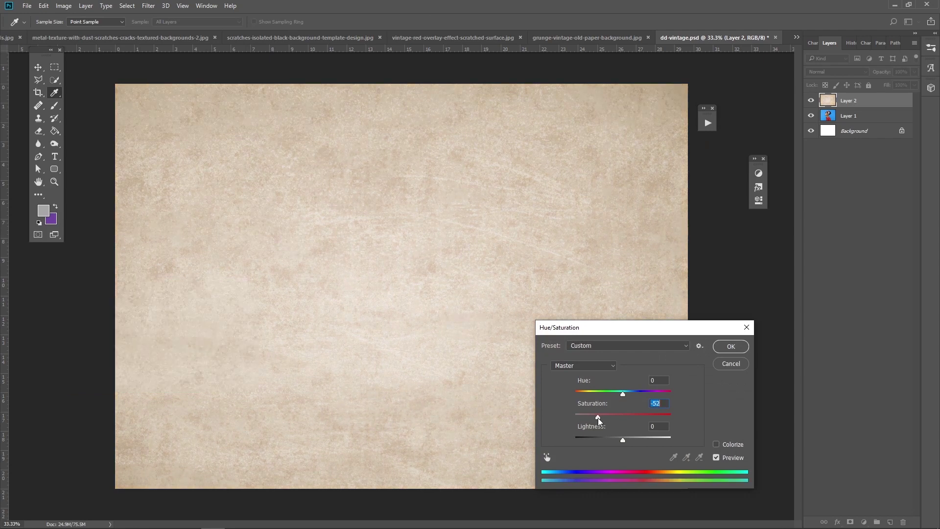
key(Return)
- Set the paper texture layer's blend mode to Multiply and check it on the face
key(v)
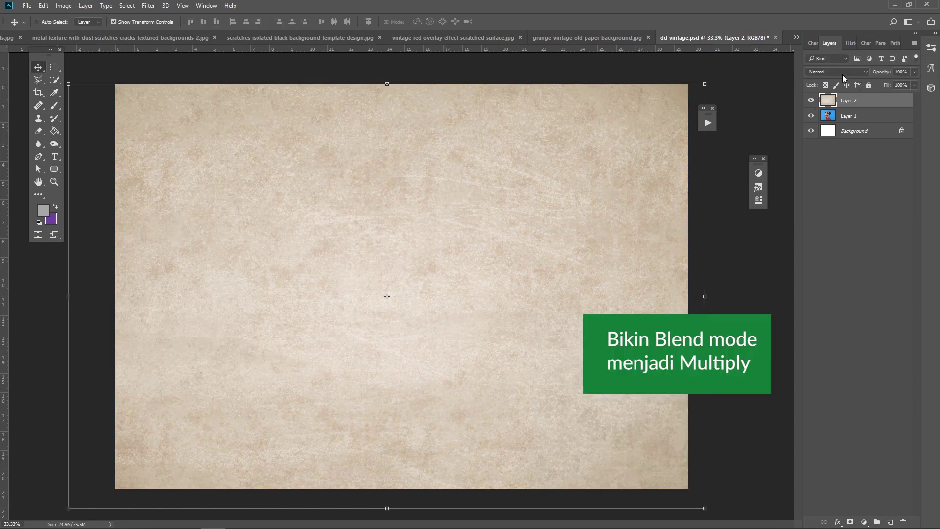
click(842, 72)
click(836, 94)
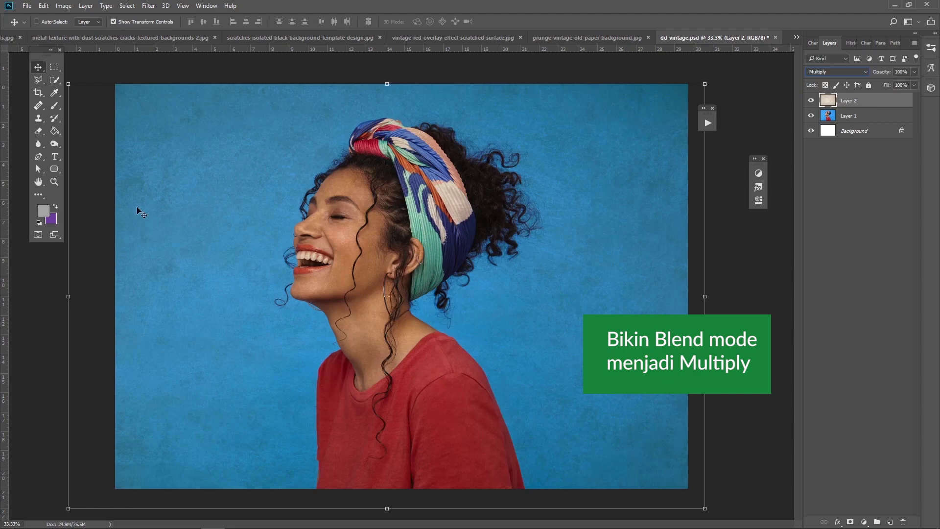
key(z)
click(367, 234)
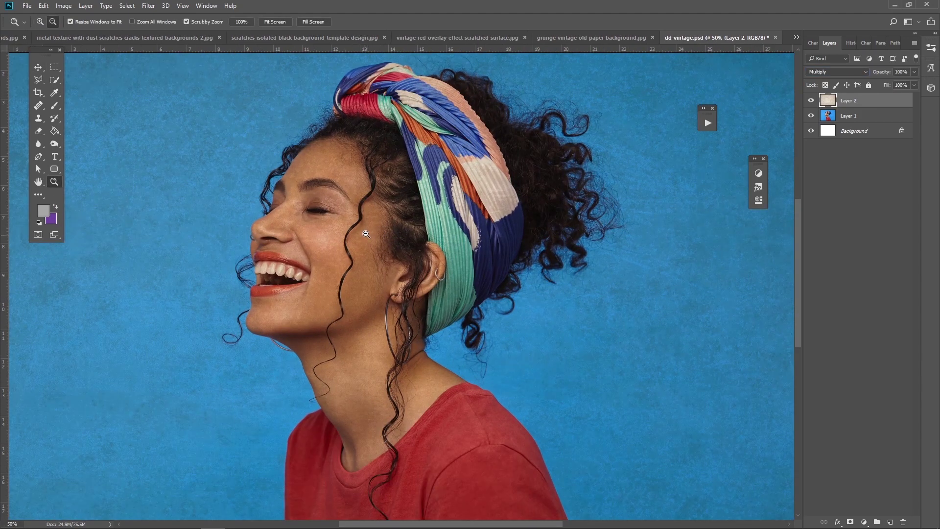
alt+click(367, 234)
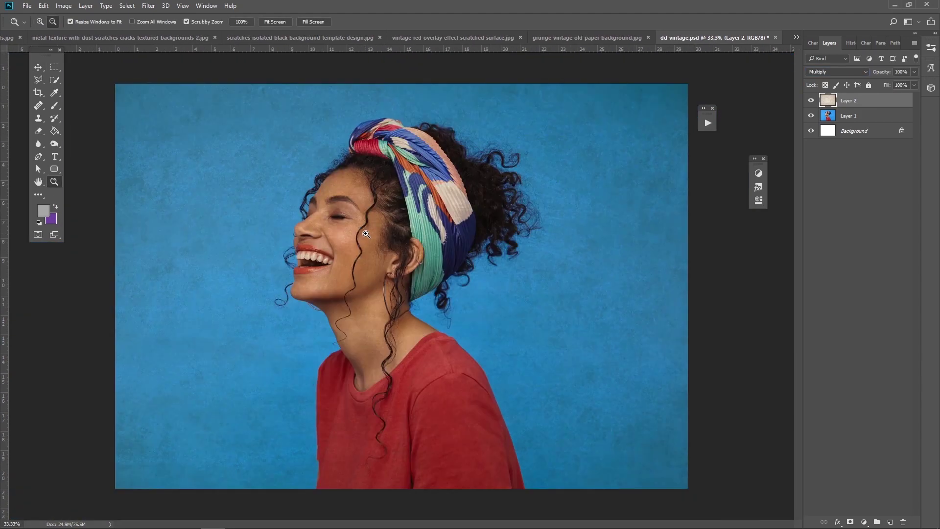
- Brighten the paper with Levels white input 206 and lower its opacity to 74%
click(64, 6)
click(185, 39)
drag(874, 378, 851, 378)
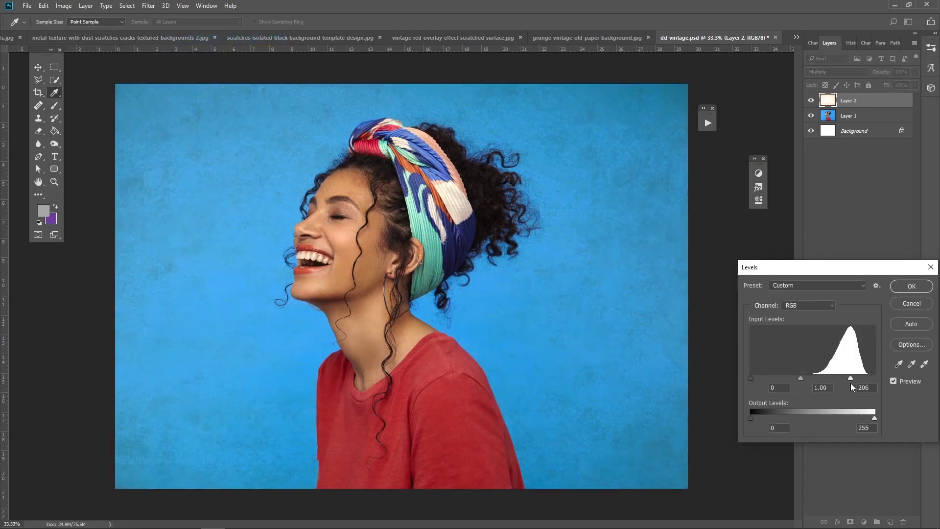
click(911, 286)
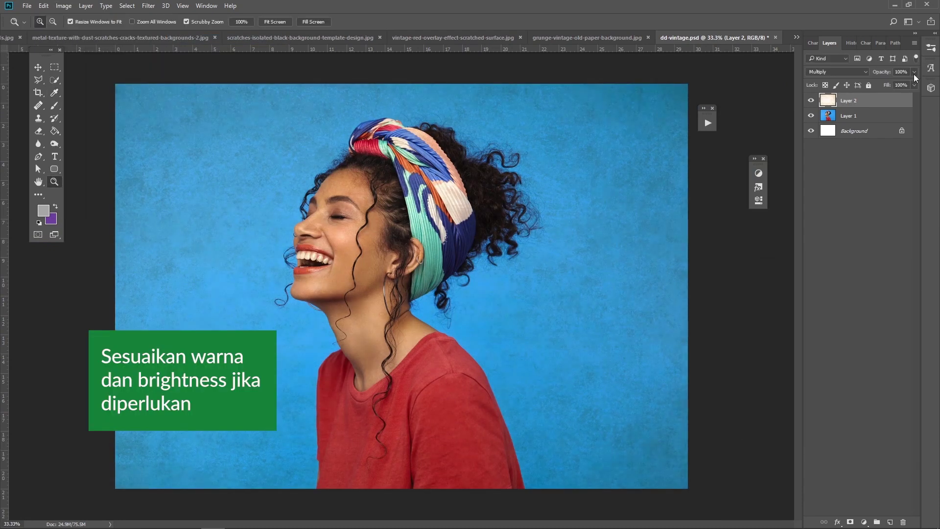
drag(895, 84, 892, 86)
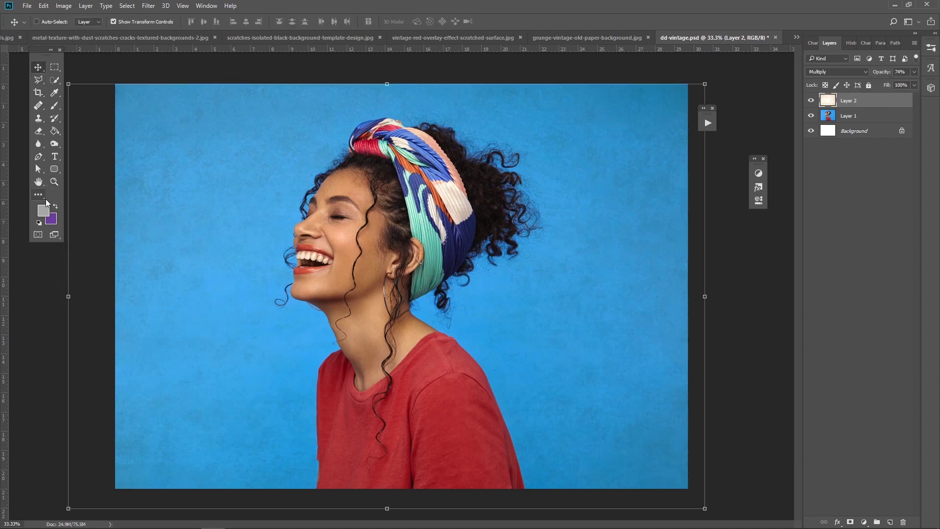
click(415, 243)
alt+click(416, 244)
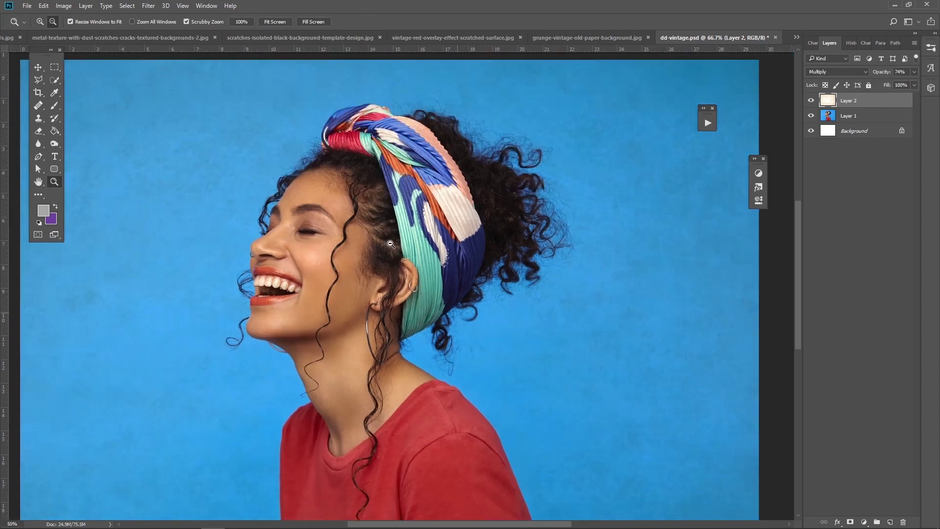
- Browse the texture documents, close the dusty metal texture and return to dd-vintage.psd
click(287, 34)
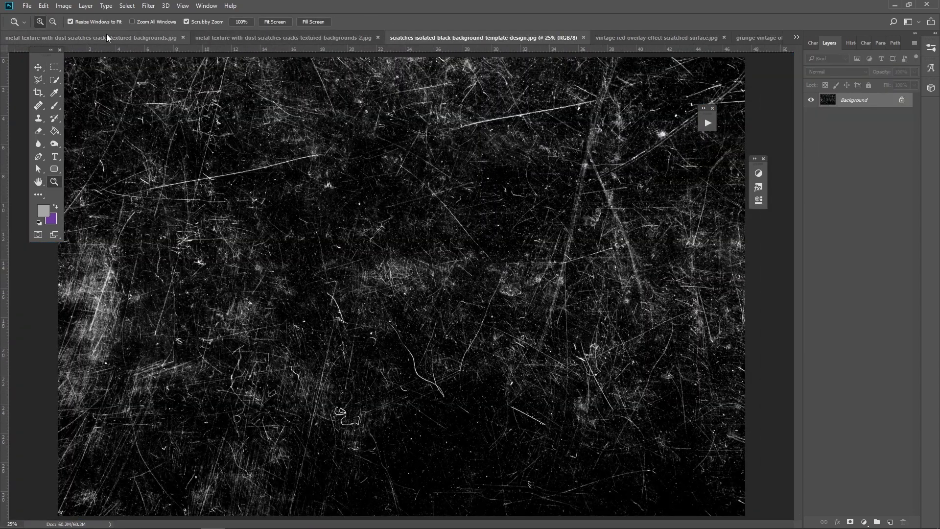
click(624, 39)
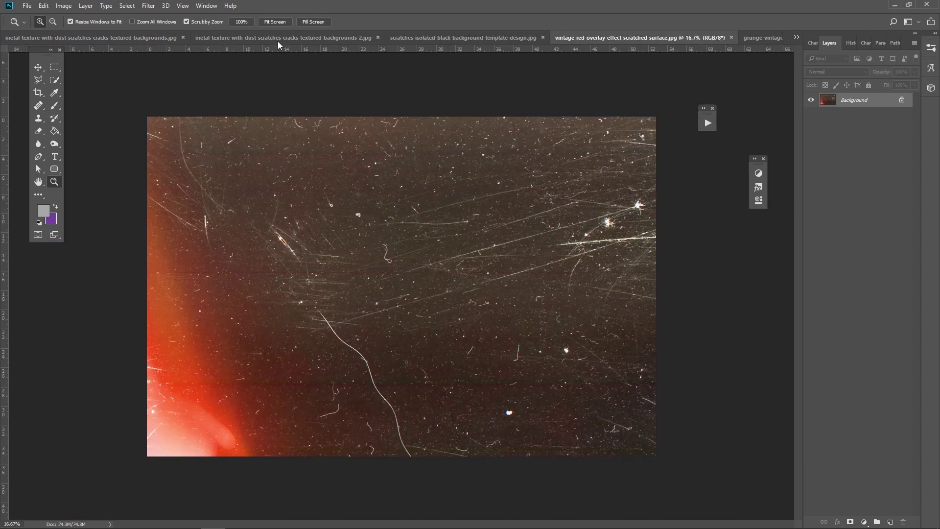
click(275, 39)
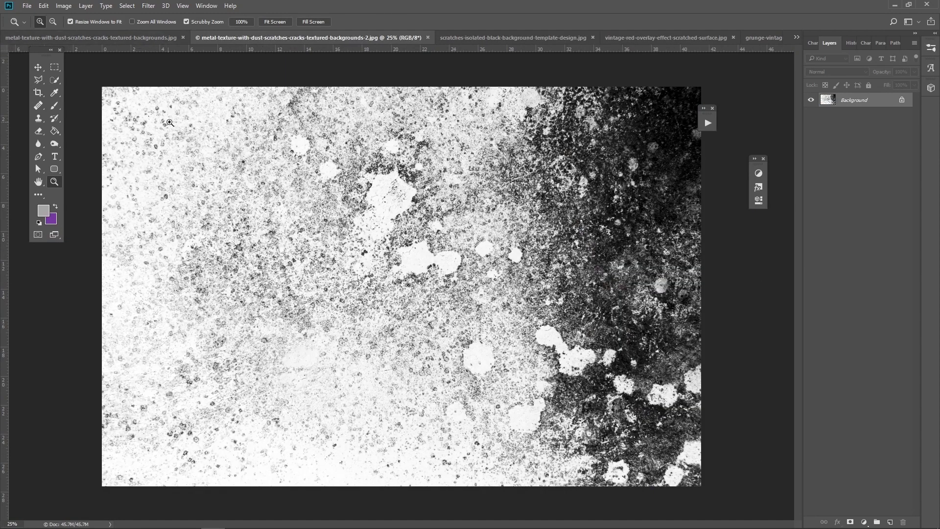
key(ctrl+w)
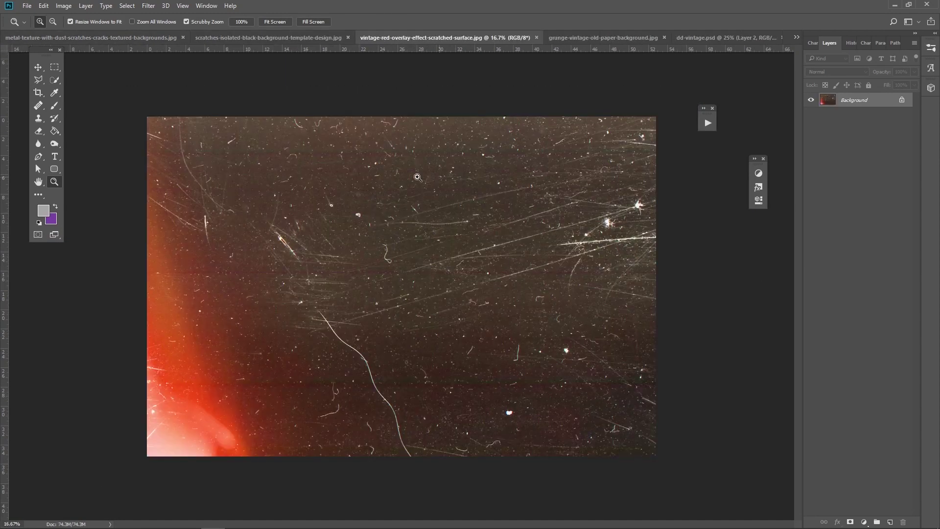
click(731, 38)
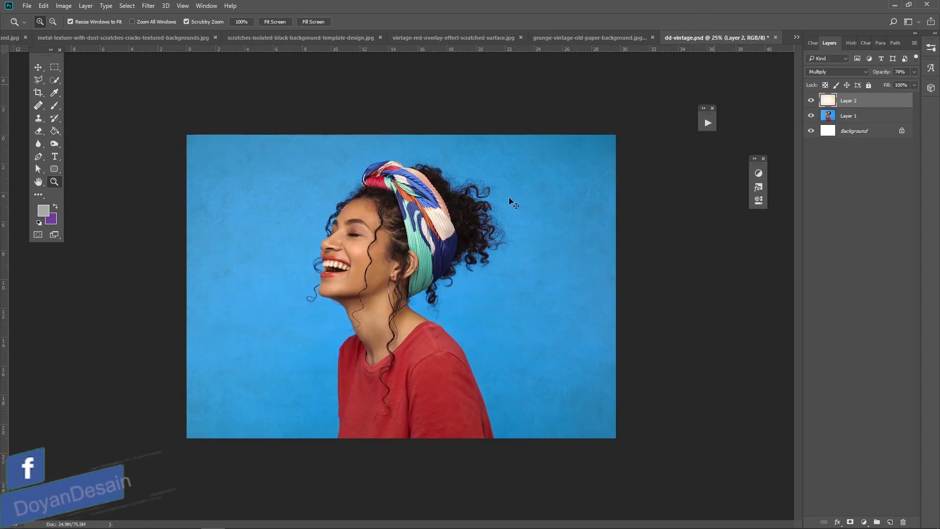
- Paste the dust texture as Layer 3, position it over the photo and blend it as Multiply
key(ctrl+v)
click(38, 67)
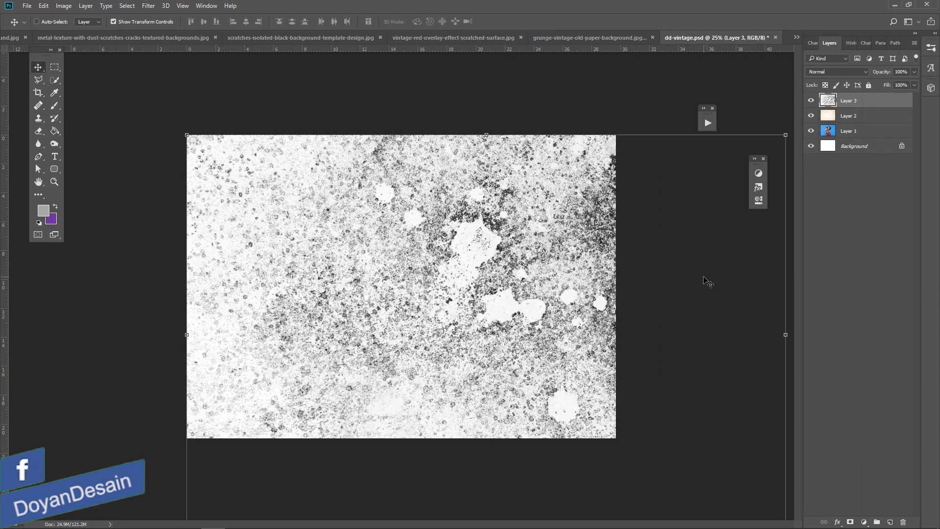
drag(705, 280, 693, 233)
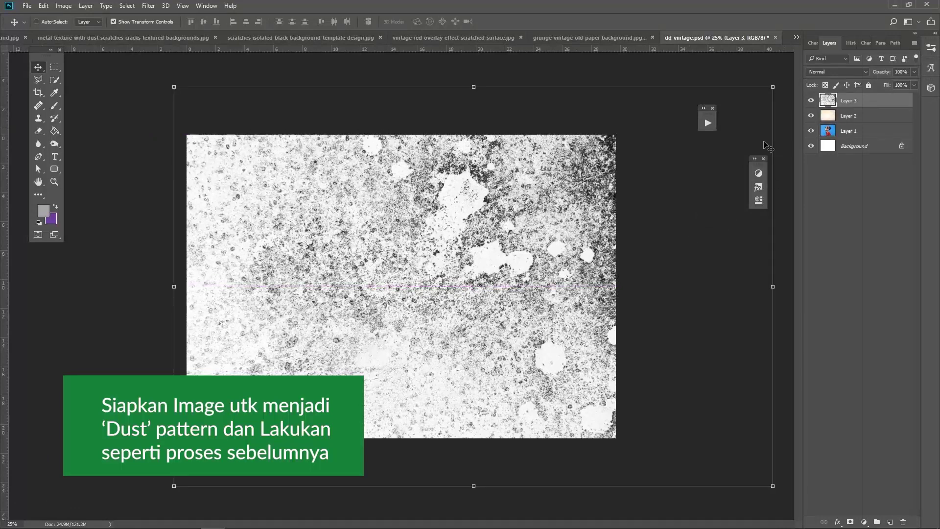
drag(277, 267, 270, 274)
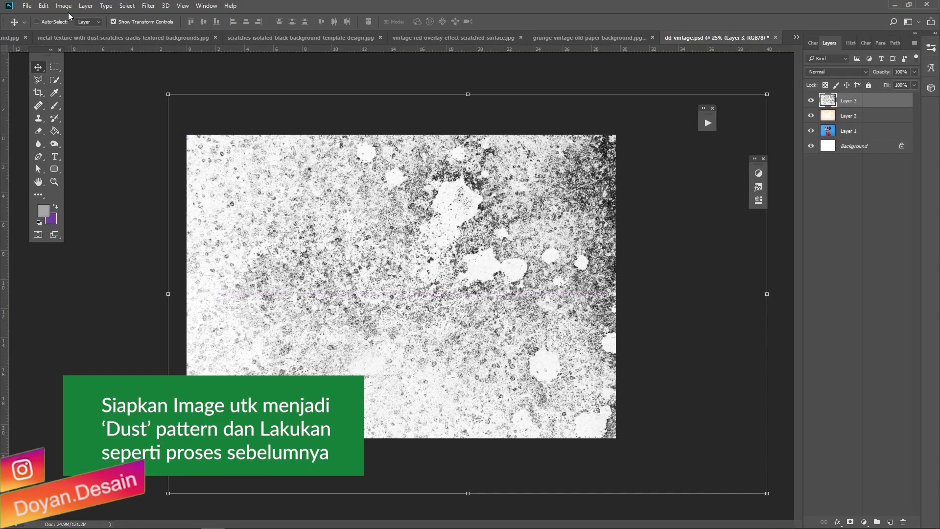
click(847, 72)
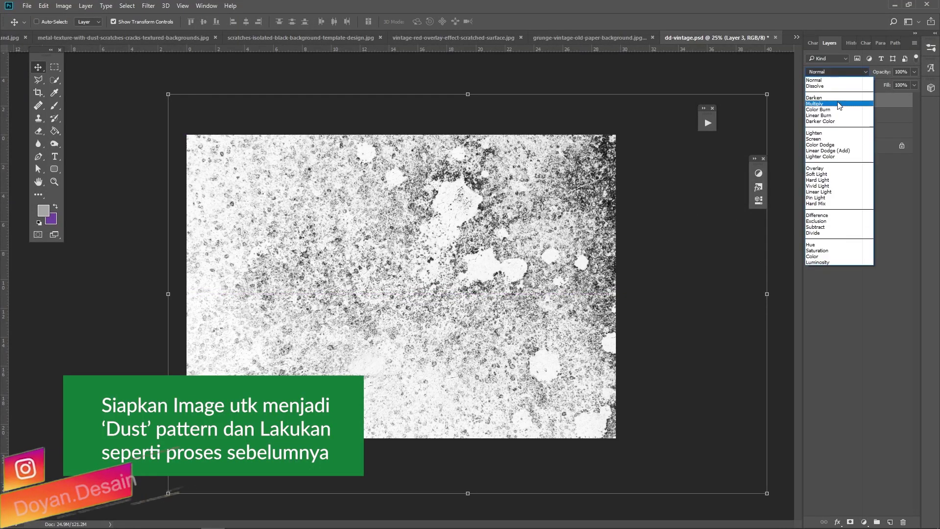
click(823, 101)
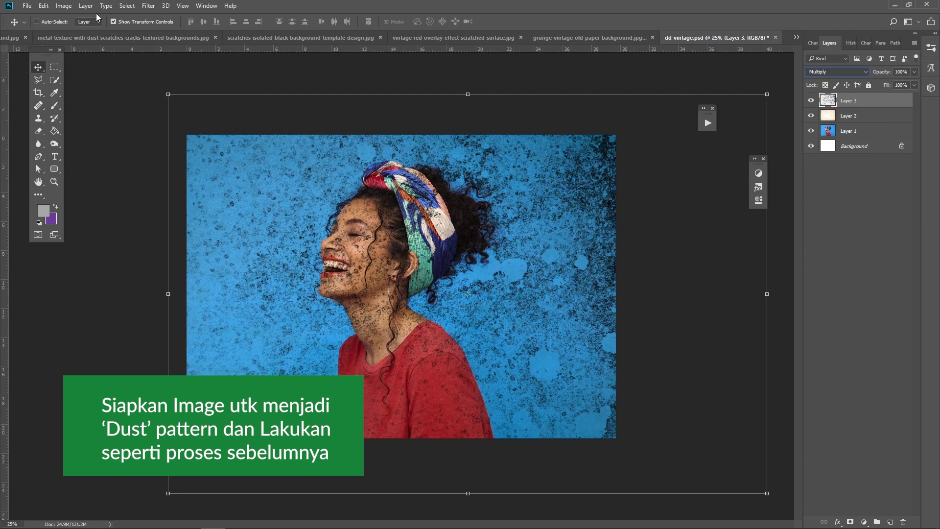
click(64, 6)
mouse_move(81, 30)
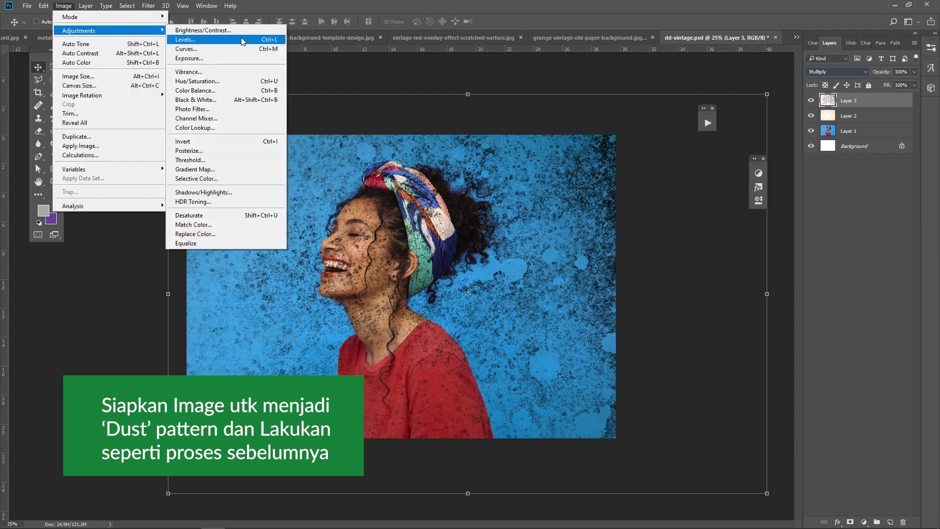
- Try a first Levels adjustment on the dust layer, fading its midtones
click(249, 37)
drag(812, 379, 752, 378)
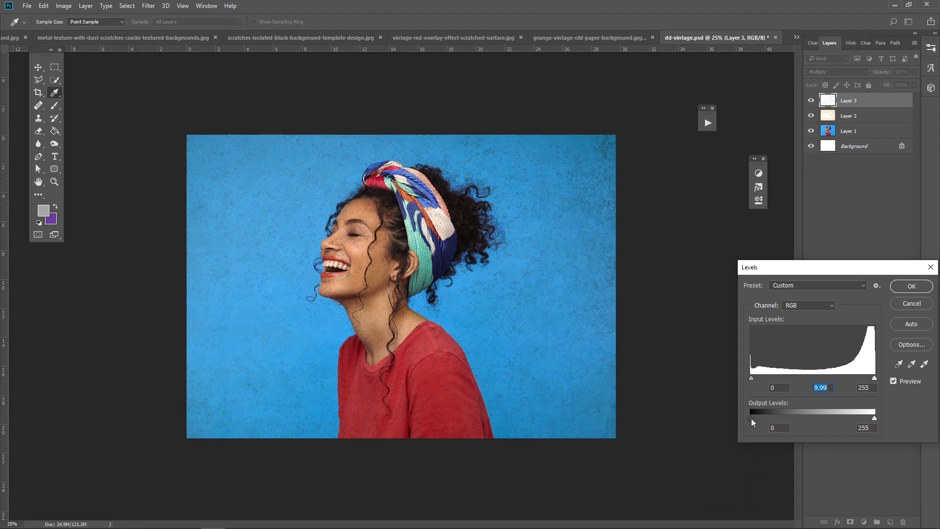
click(797, 419)
click(893, 285)
key(v)
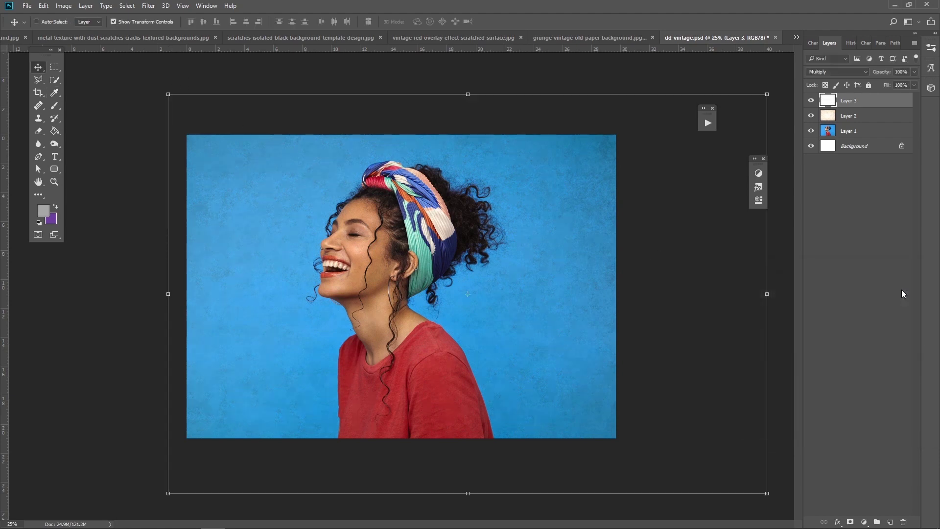
click(811, 100)
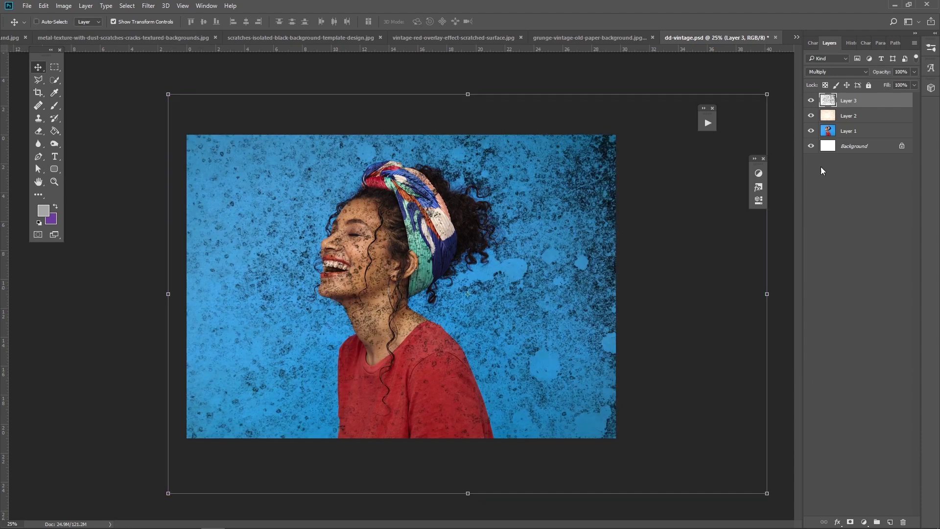
- Lighten the dust layer with Levels output black at 203, then zoom in on the face
click(63, 6)
mouse_move(78, 31)
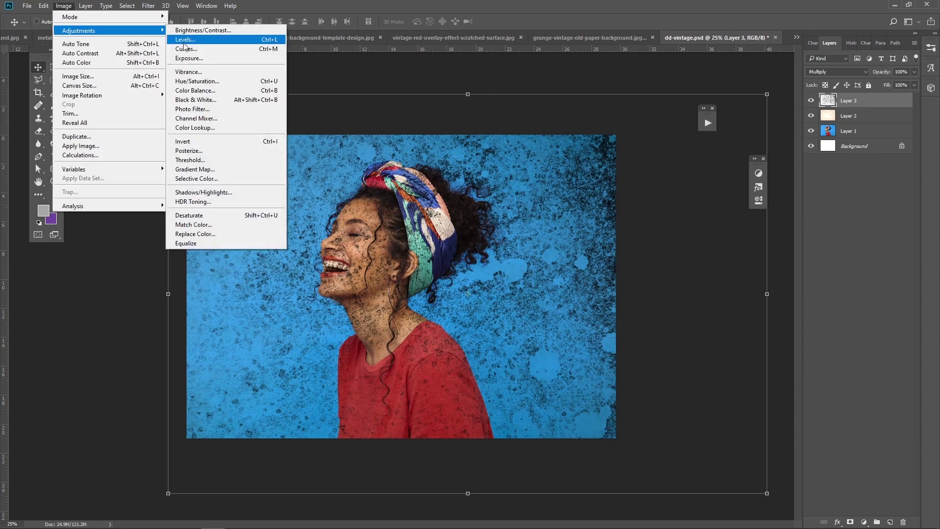
click(184, 41)
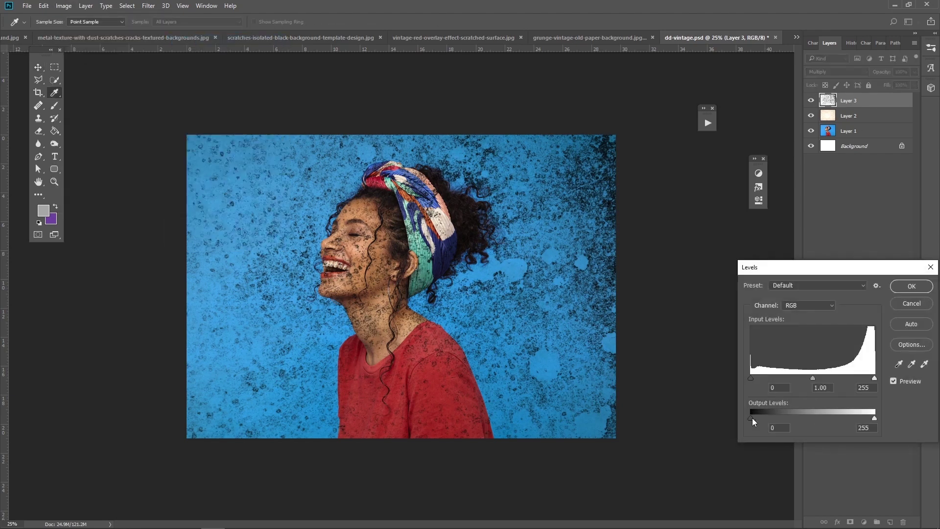
drag(751, 419, 845, 419)
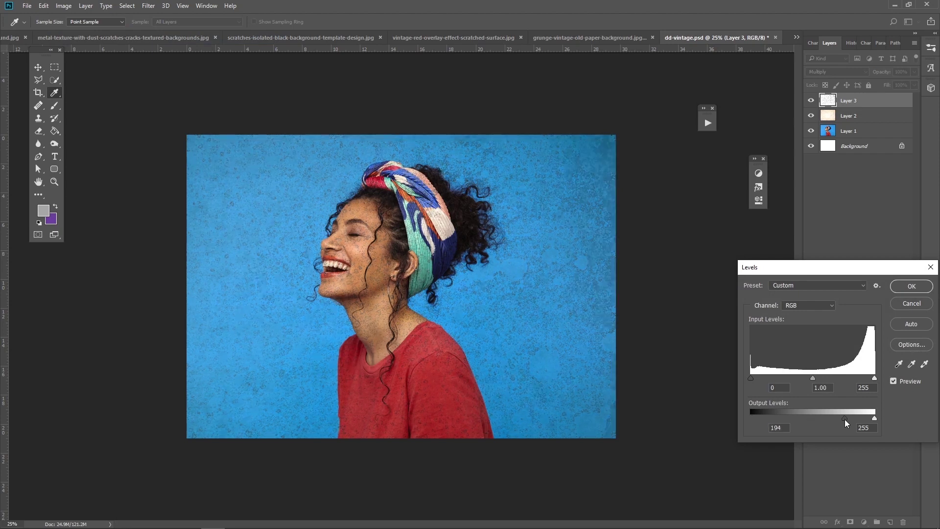
drag(845, 419, 850, 419)
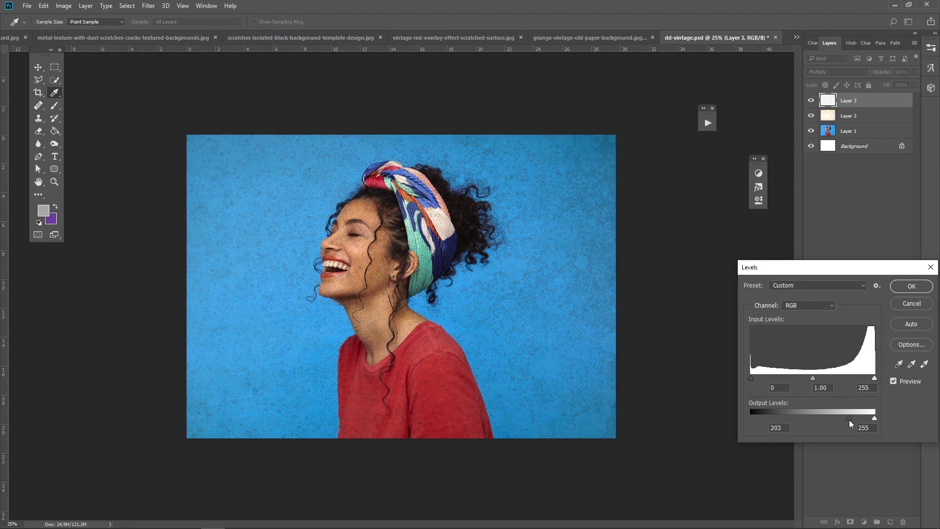
click(909, 287)
click(53, 181)
click(378, 287)
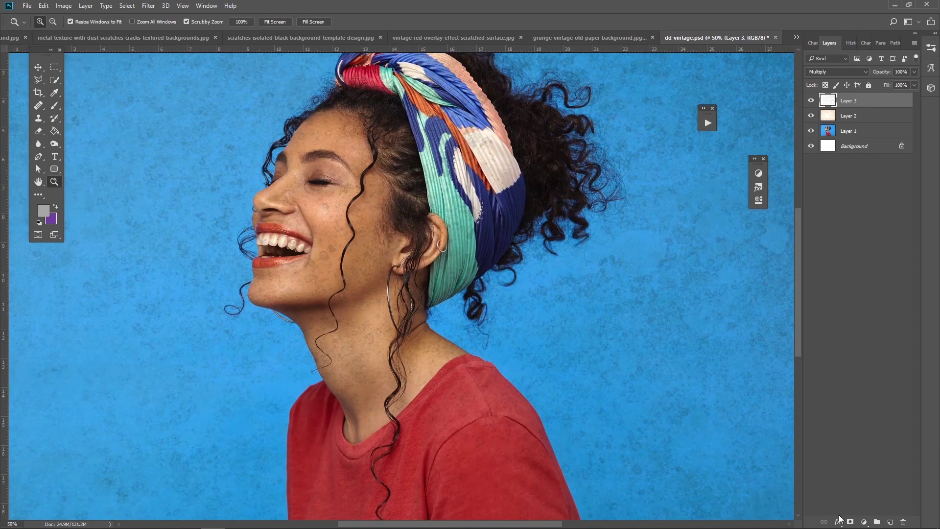
- Mask Layer 3 and paint black with a 600 px soft brush over the face
click(850, 522)
key(d)
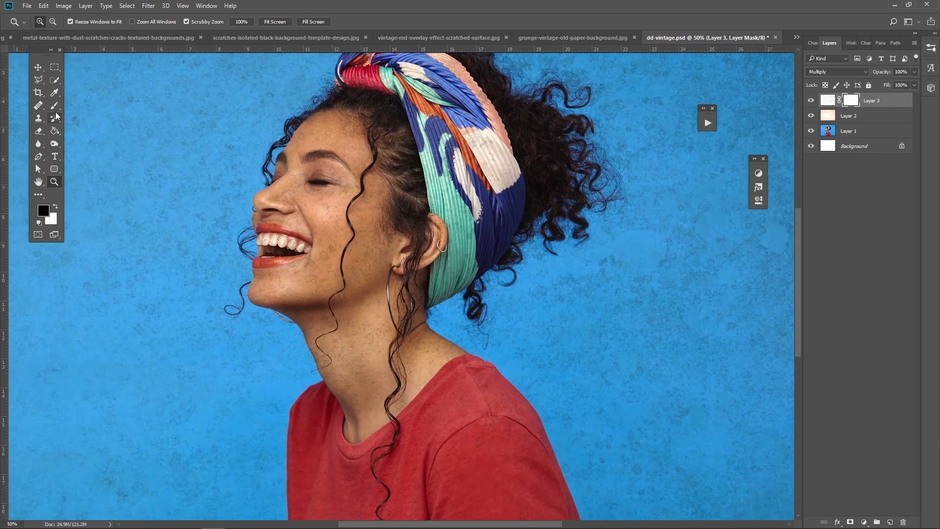
click(54, 105)
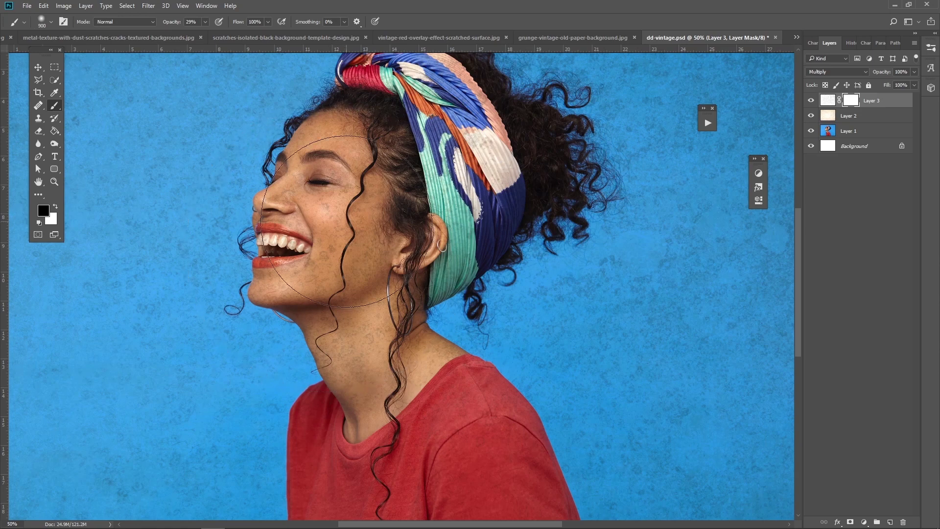
key(bracketleft)
key(bracketleft)
key(bracketleft)
mouse_move(341, 219)
mouse_down()
mouse_move(369, 362)
mouse_move(407, 276)
mouse_up()
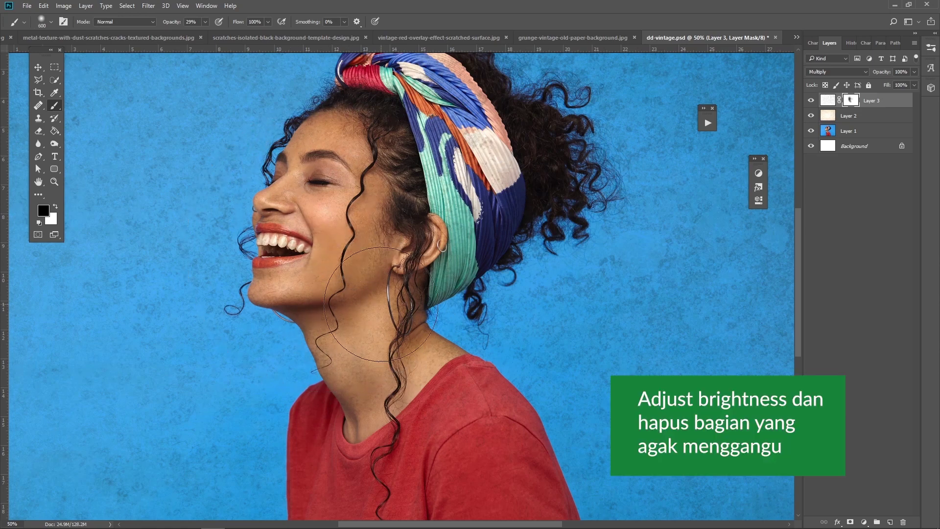
key(z)
alt+click(488, 301)
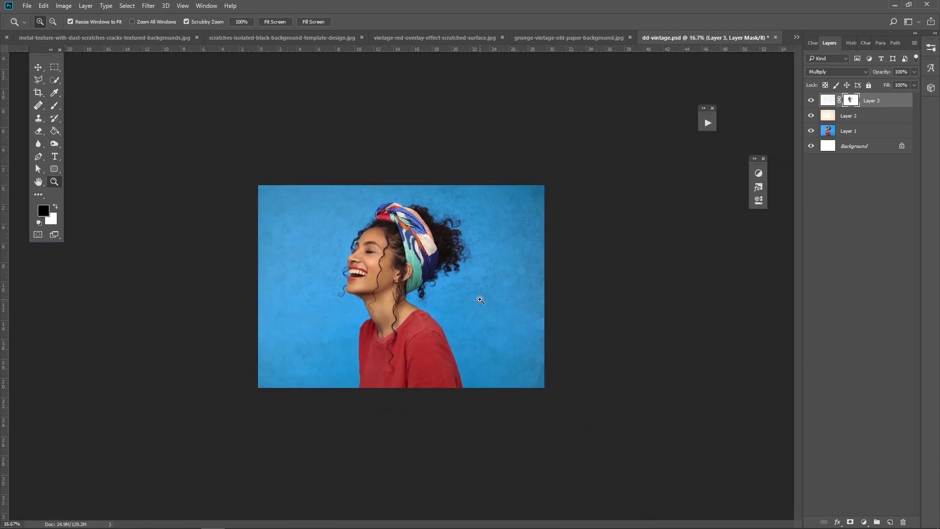
click(429, 298)
- Lower Layer 3's opacity to 34% and fit the canvas in view
click(914, 71)
drag(890, 82, 881, 83)
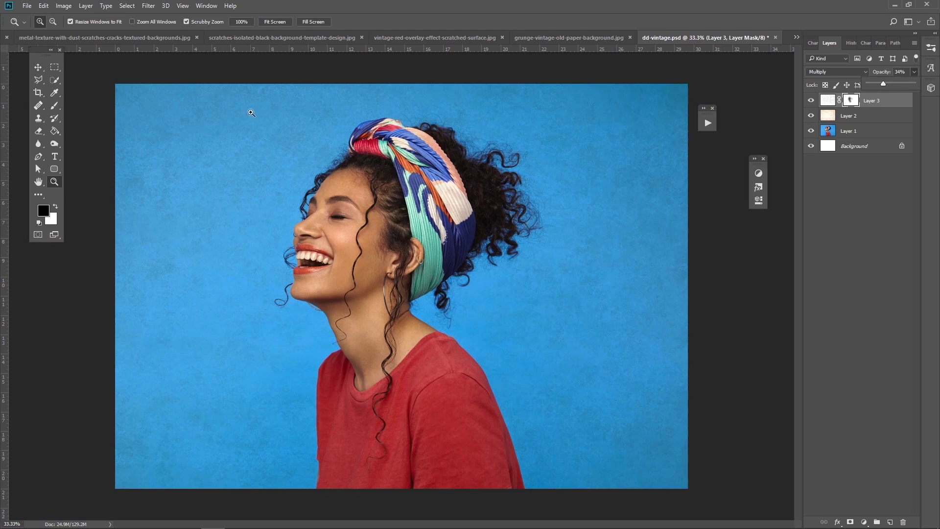
click(38, 68)
key(ctrl+minus)
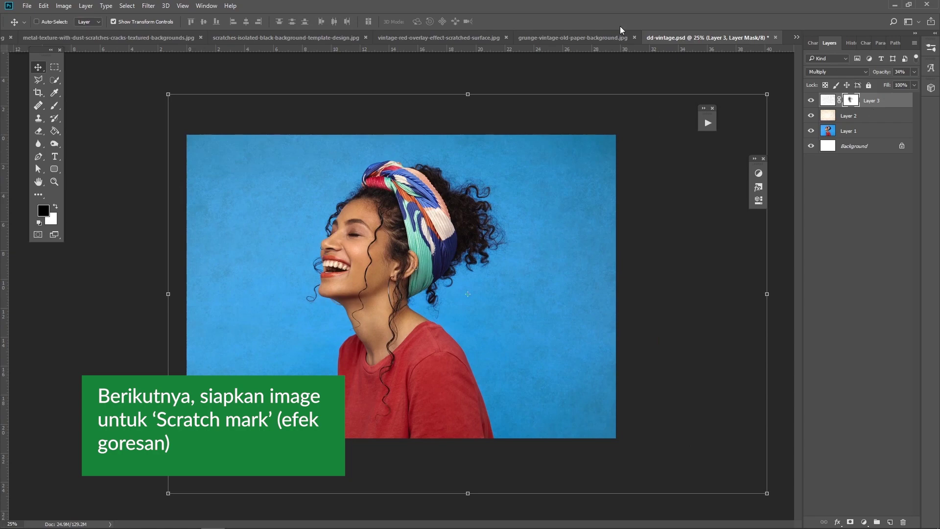
- Browse the red scratched, black scratches and old paper texture images
click(462, 41)
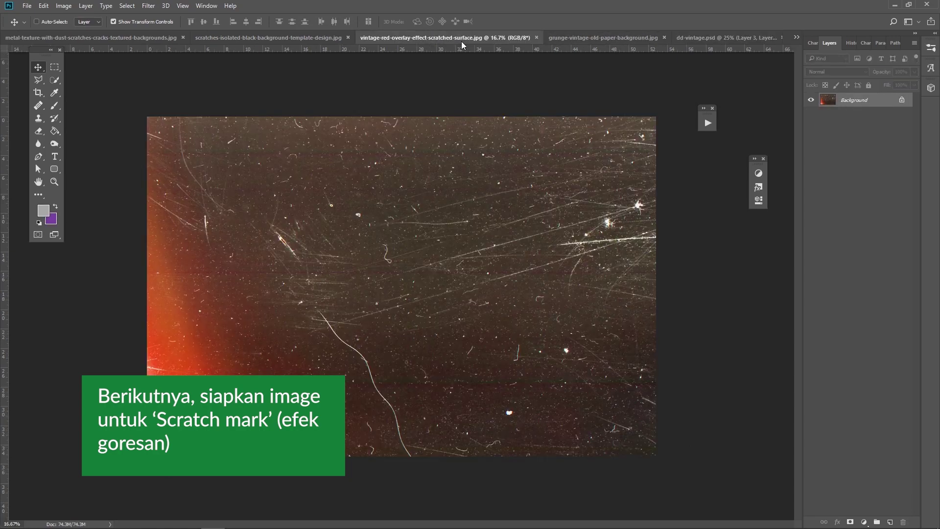
click(313, 39)
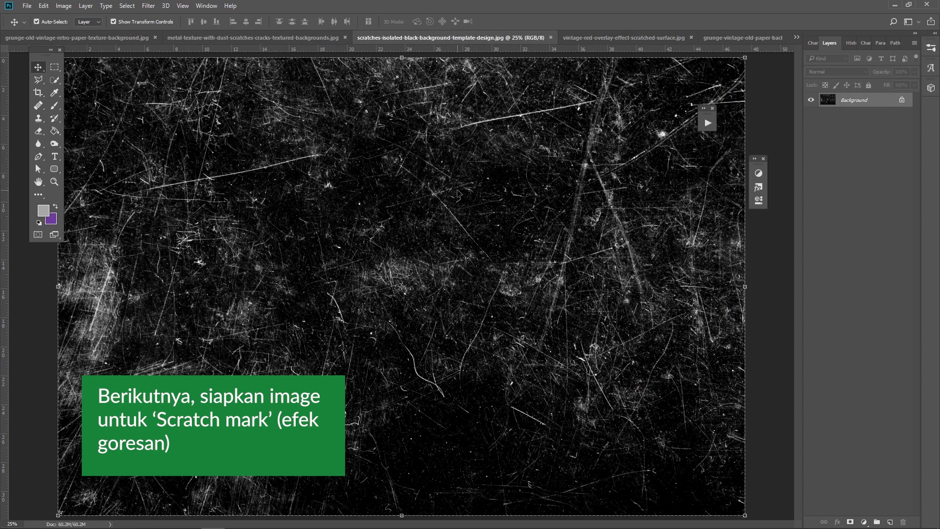
click(618, 37)
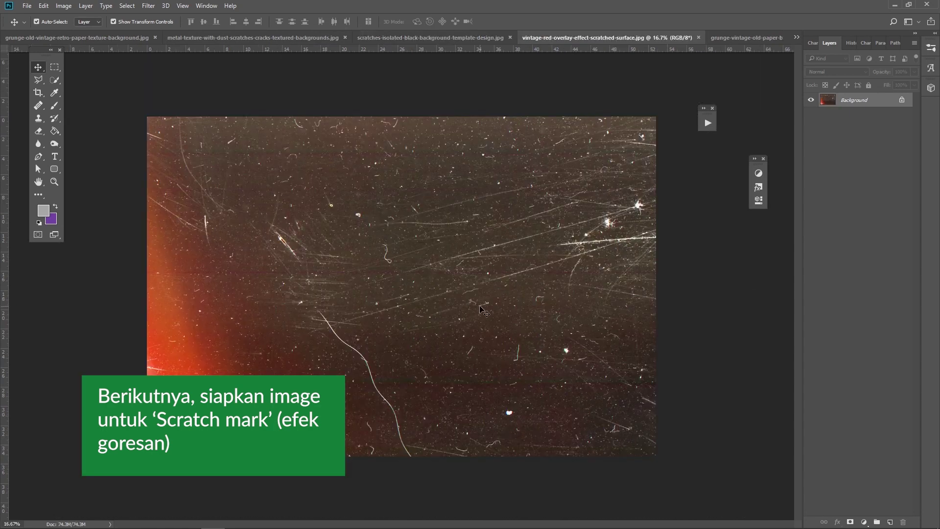
click(745, 38)
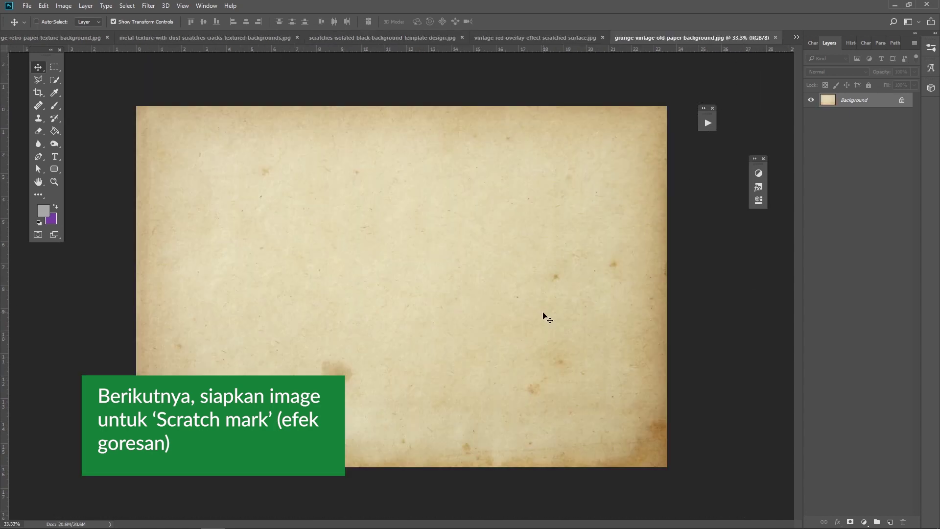
click(797, 37)
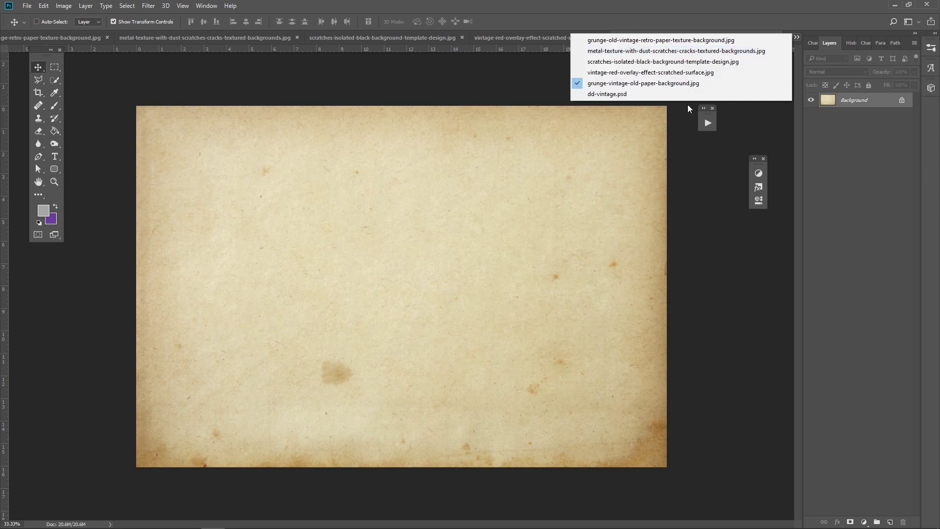
- Paste the scratched texture into dd-vintage.psd as Layer 4, scaled to cover the canvas
click(686, 95)
key(ctrl+v)
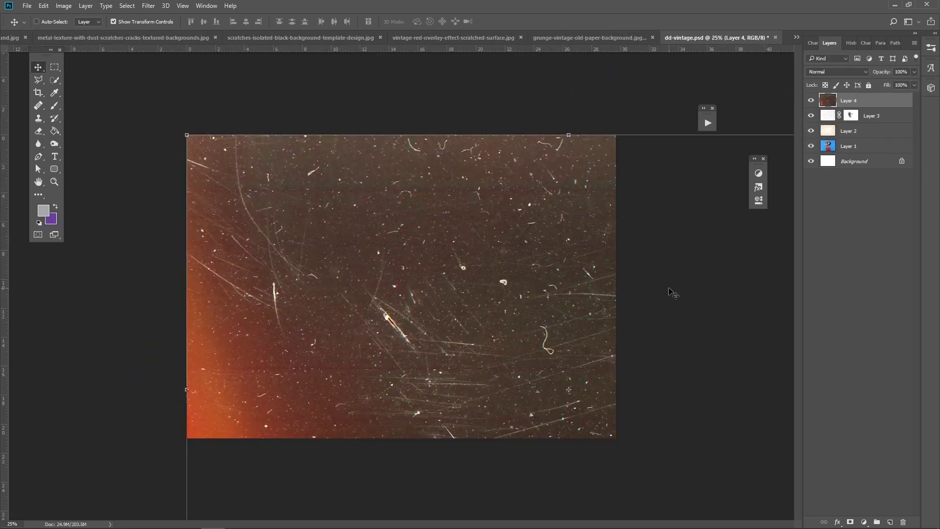
drag(208, 145, 273, 193)
key(ctrl+t)
drag(405, 274, 347, 241)
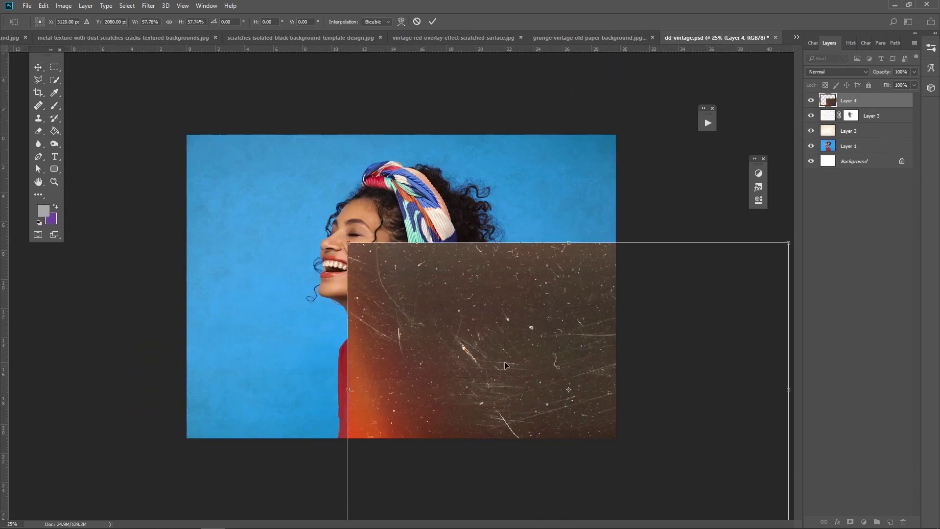
drag(504, 362, 333, 248)
drag(625, 423, 659, 458)
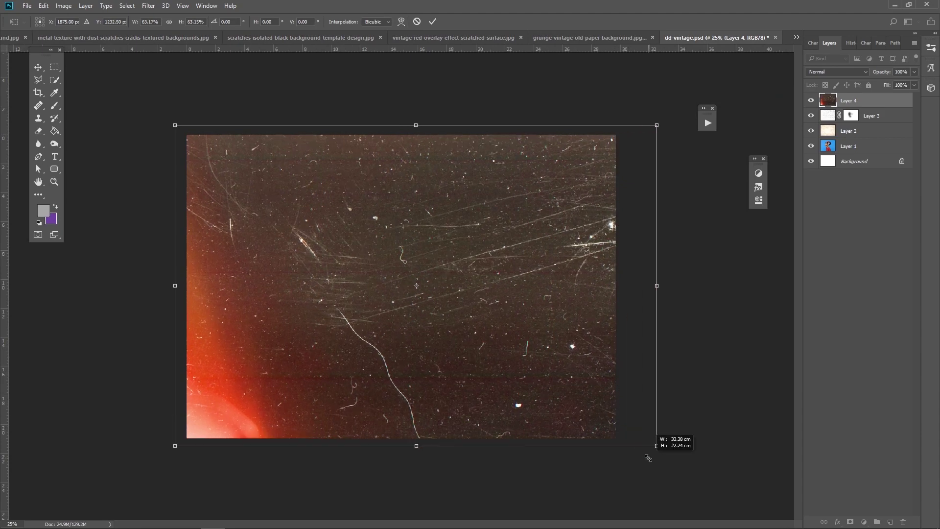
drag(431, 286, 431, 286)
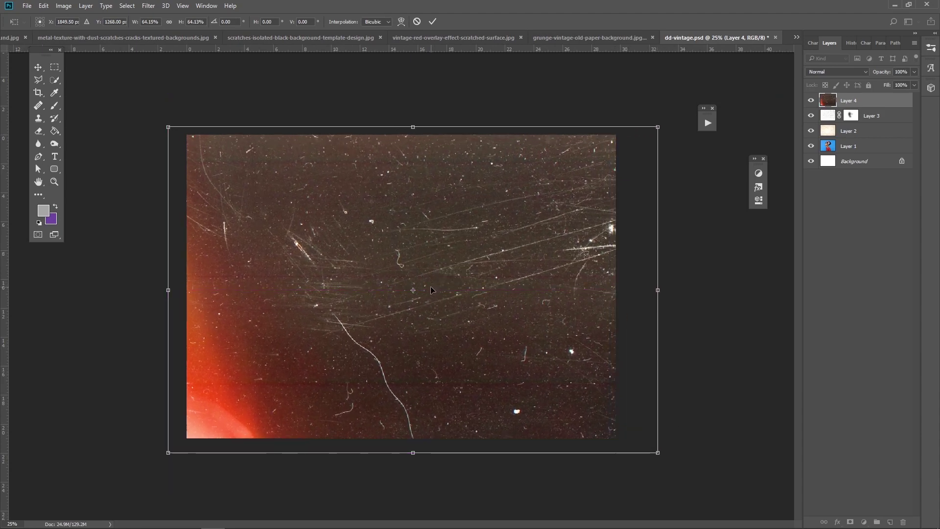
key(Return)
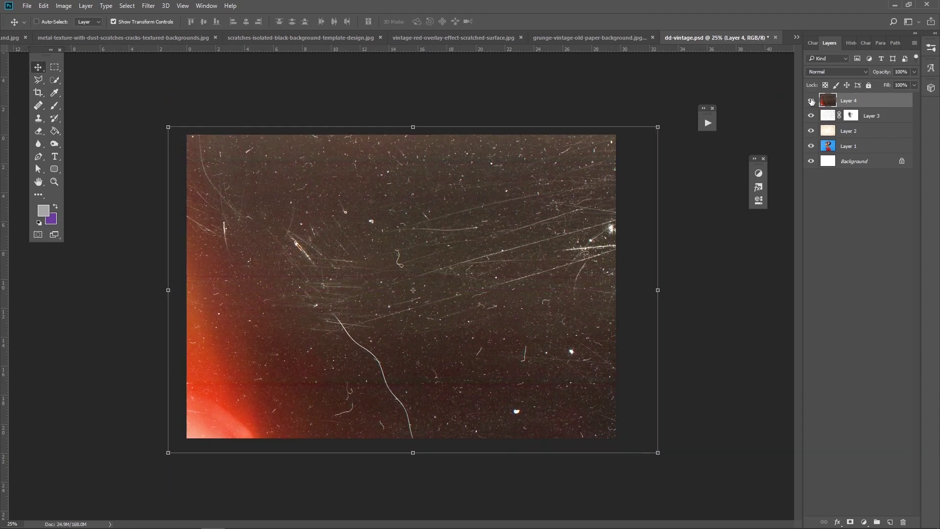
- Blend Layer 4 in Screen mode and add a layer mask to it
click(855, 73)
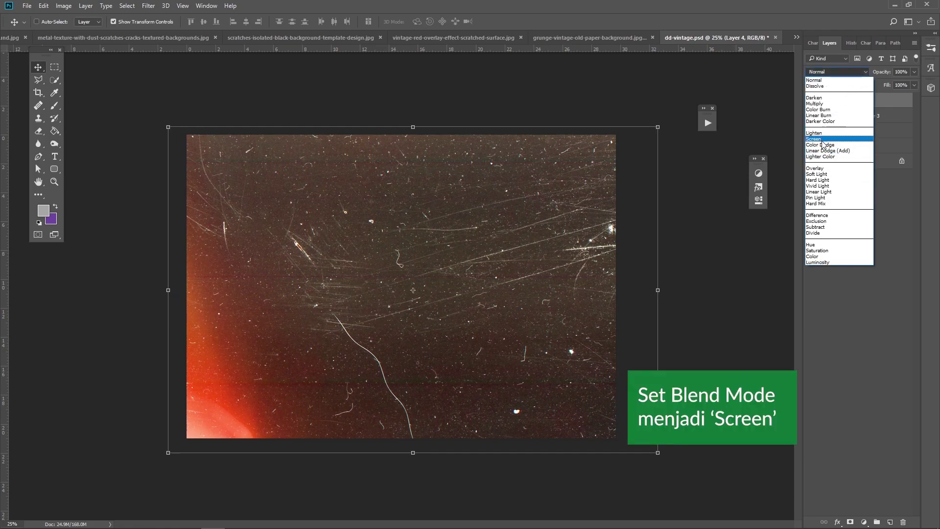
click(823, 136)
click(55, 181)
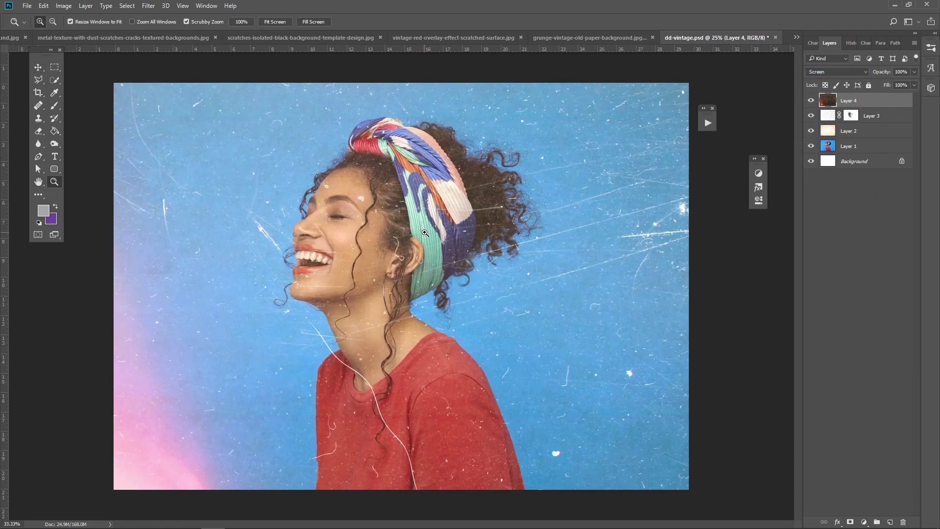
click(425, 232)
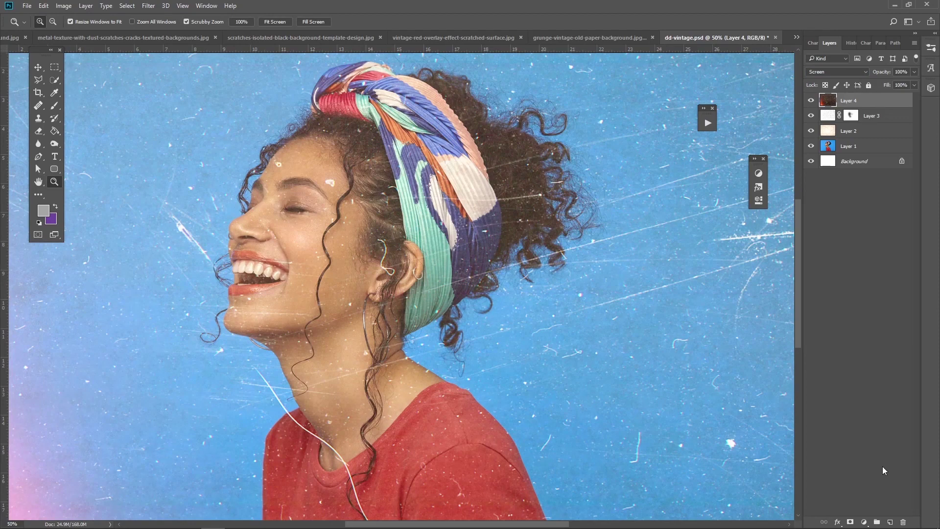
click(851, 522)
- Paint Layer 4's mask black over the face, ear and the white scratch down the shirt
click(55, 106)
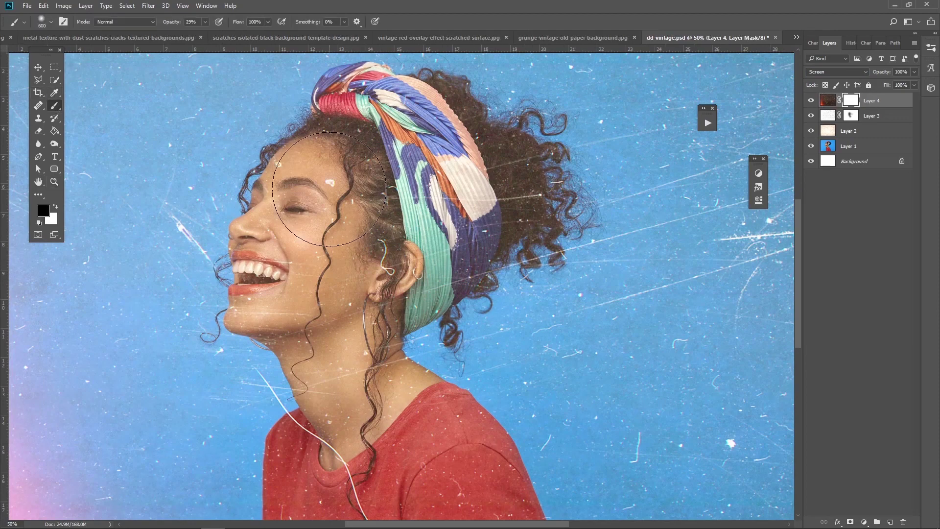
mouse_move(383, 247)
mouse_down()
mouse_move(333, 294)
mouse_move(279, 233)
mouse_move(288, 167)
mouse_up()
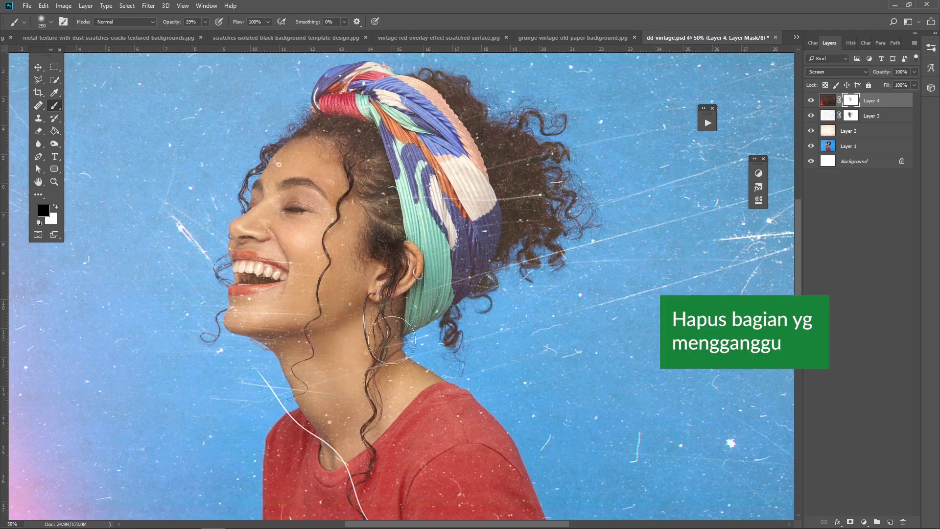
drag(390, 374, 399, 208)
drag(389, 326, 433, 423)
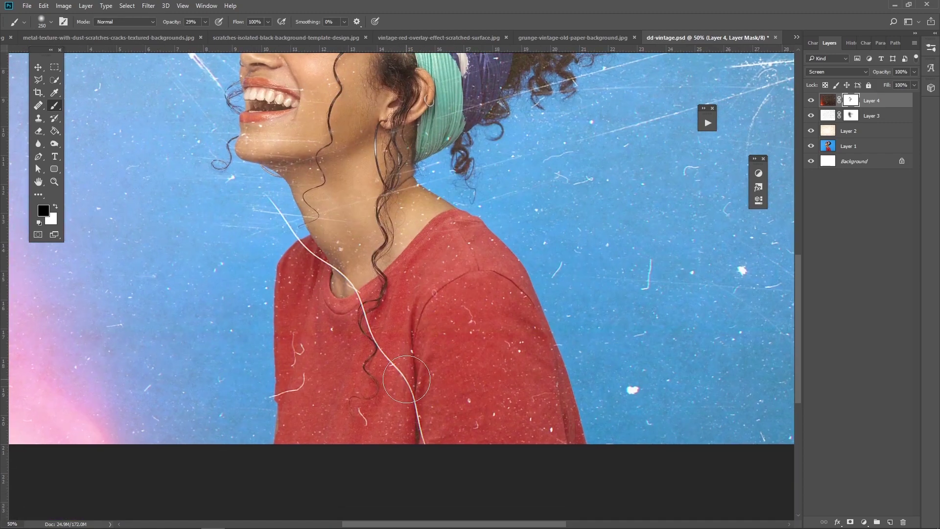
drag(421, 436, 343, 279)
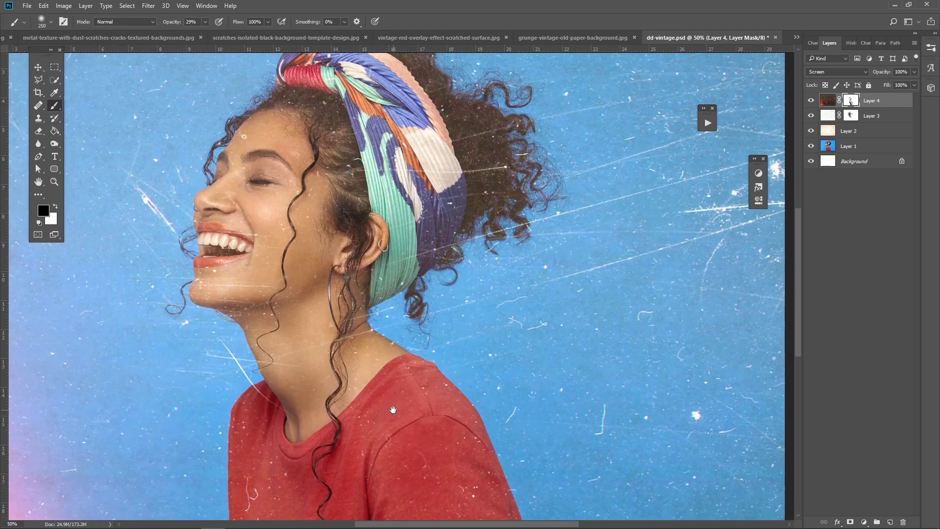
mouse_move(468, 54)
mouse_down()
mouse_move(425, 192)
mouse_move(493, 226)
mouse_up()
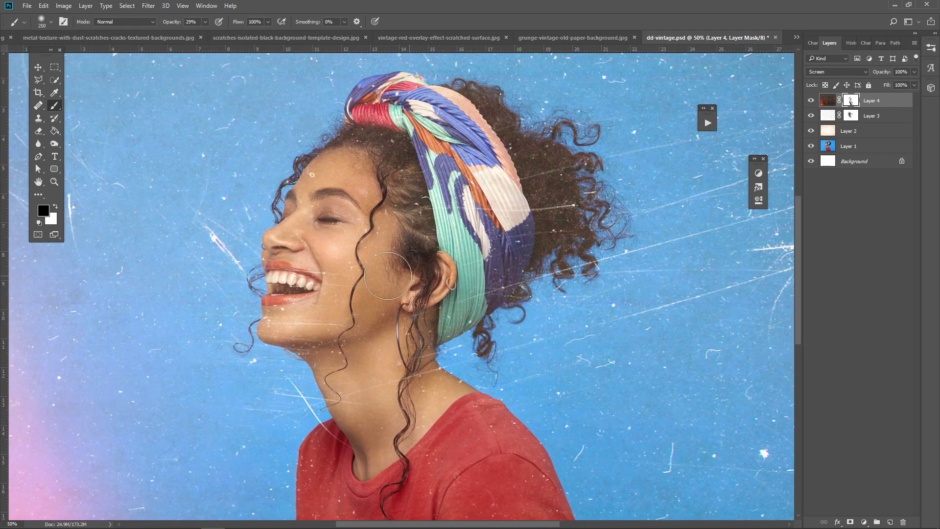
click(826, 145)
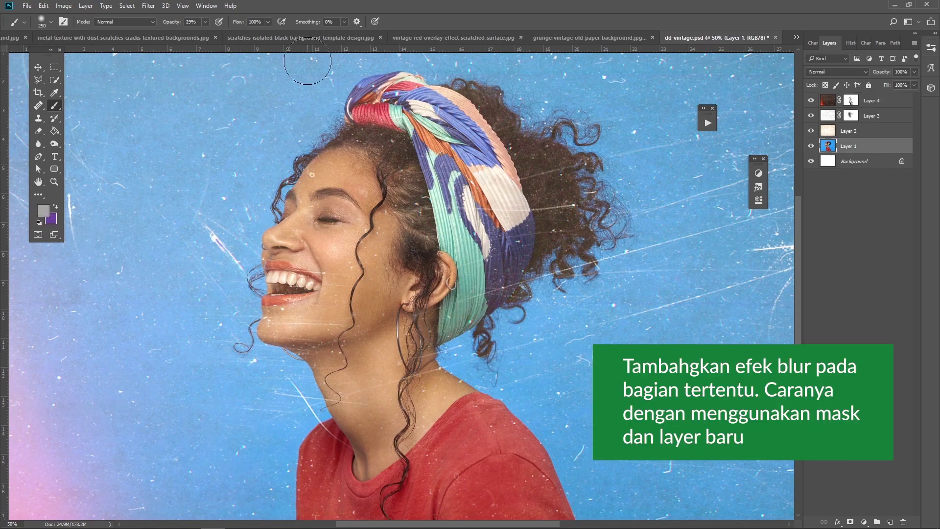
- Duplicate Layer 1 as Layer 1 copy and apply a 5.2-pixel Gaussian Blur to it
click(86, 6)
click(97, 46)
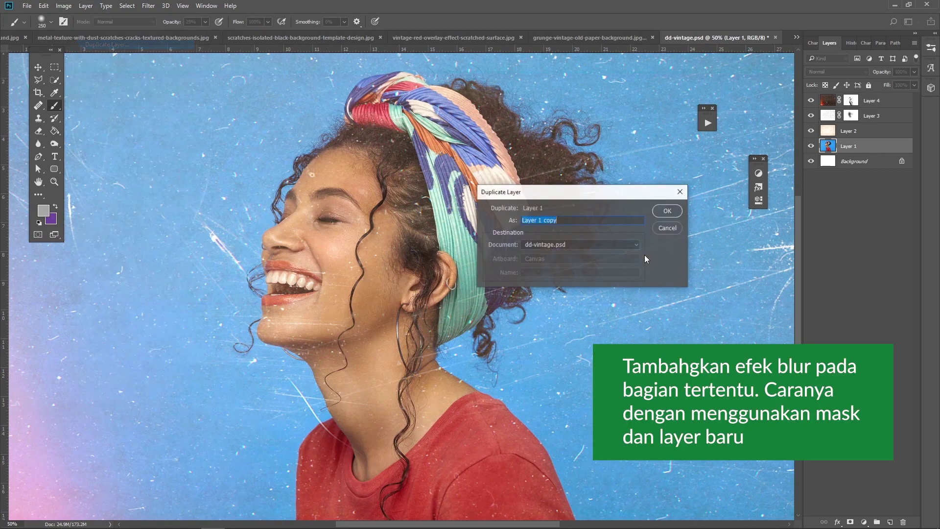
click(676, 212)
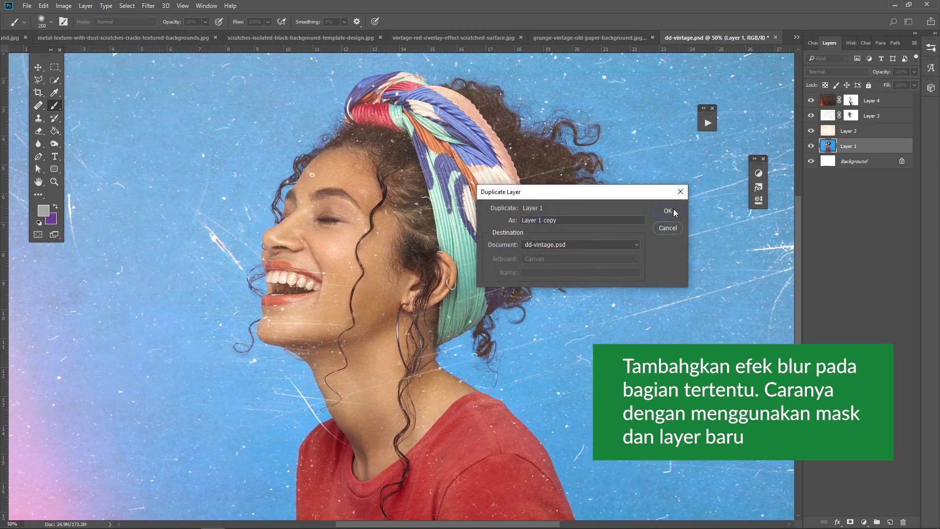
click(144, 6)
click(304, 151)
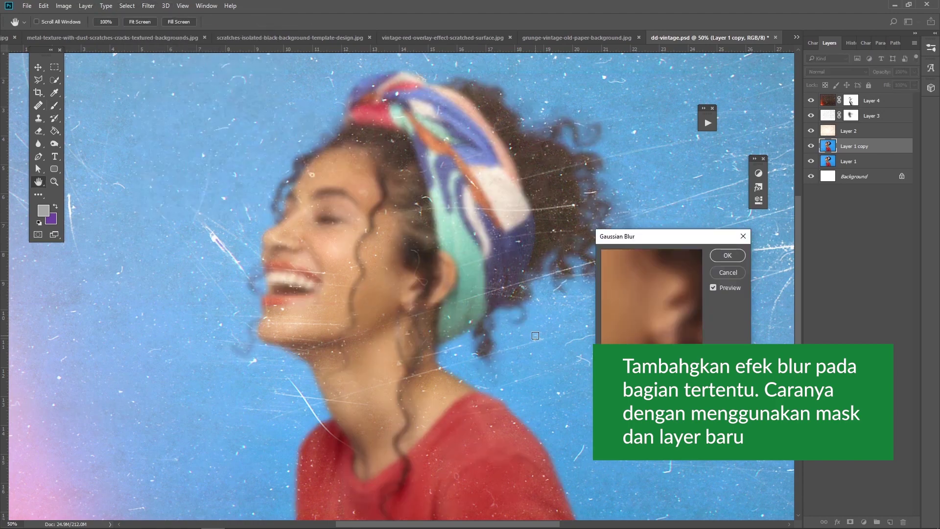
drag(647, 384, 625, 384)
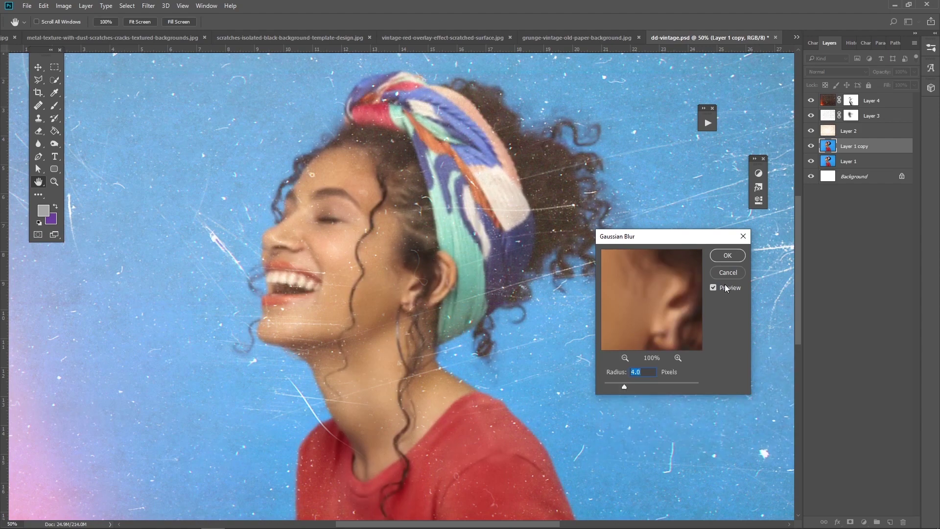
click(717, 260)
key(z)
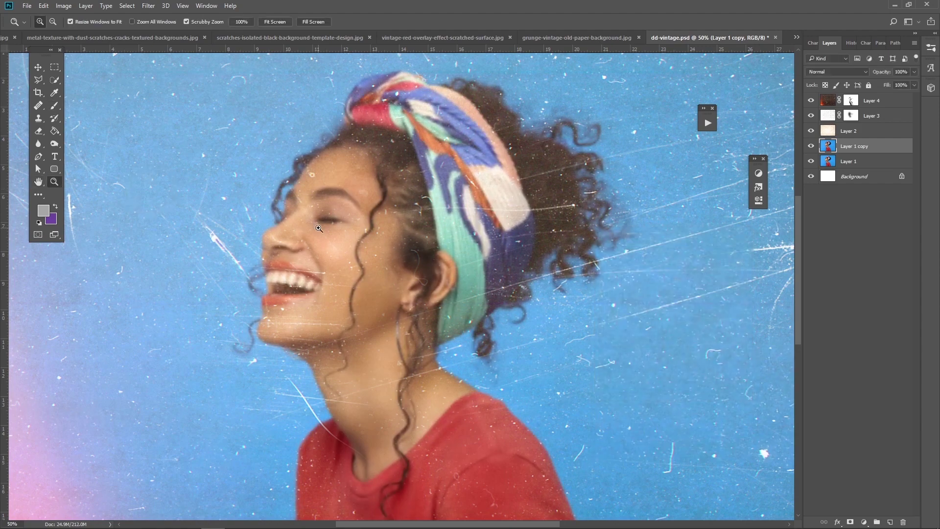
key(ctrl+minus)
key(ctrl+minus)
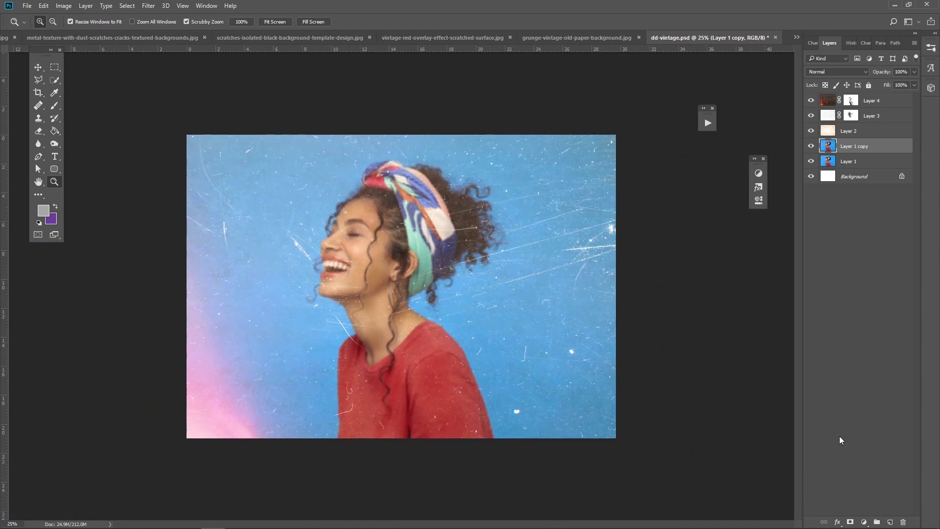
click(851, 522)
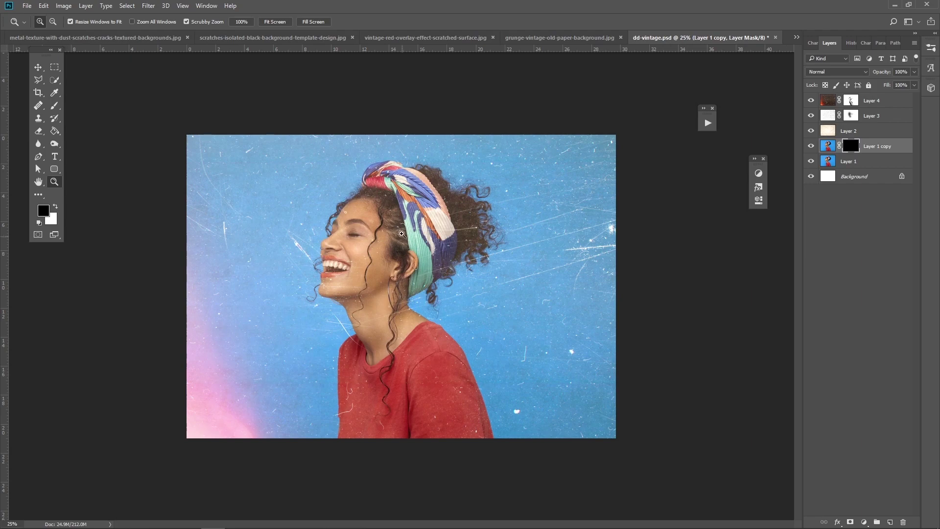
- Paint the blur back in over the right-side curls with a 400 px white brush
click(401, 234)
click(54, 106)
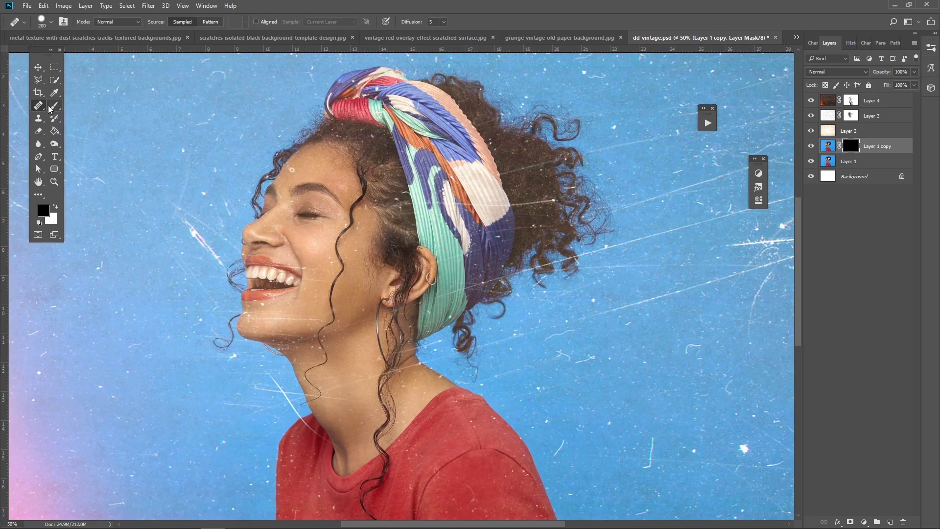
key(x)
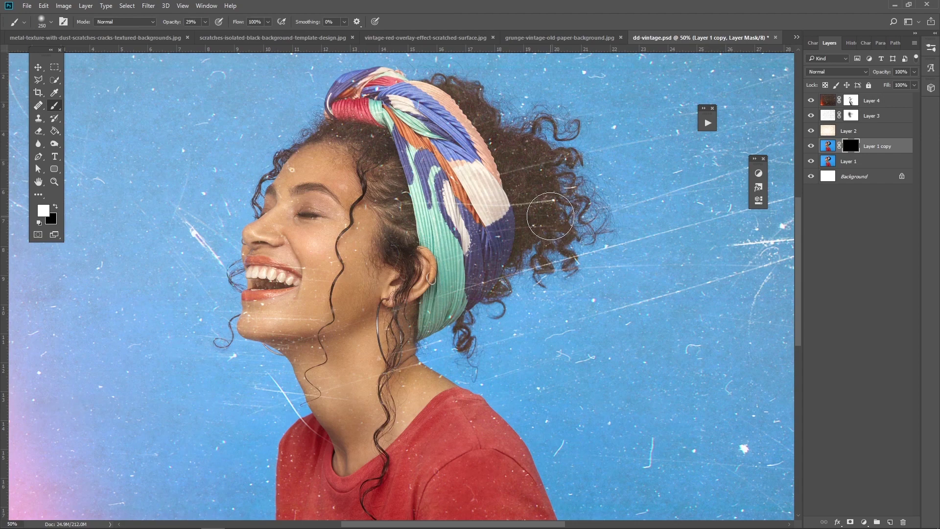
key(bracketright)
key(bracketright)
drag(578, 196, 587, 176)
- Zoom to 200% on the curls and continue with a 200 px brush along the shoulder edge
click(54, 182)
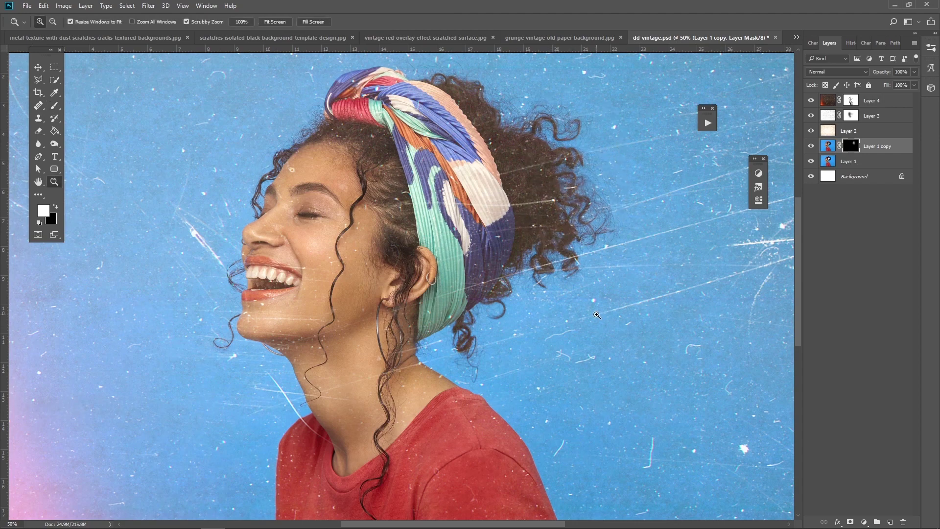
click(574, 280)
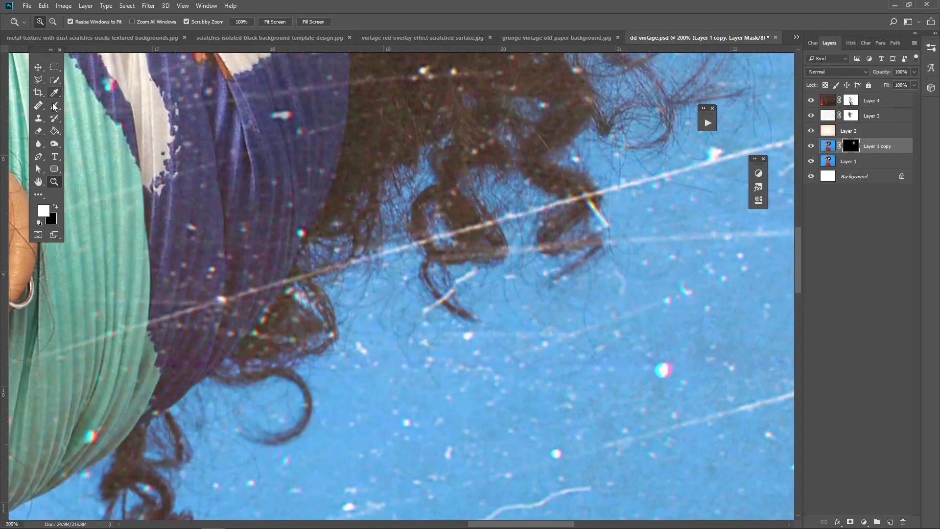
click(54, 105)
key(bracketleft)
key(bracketleft)
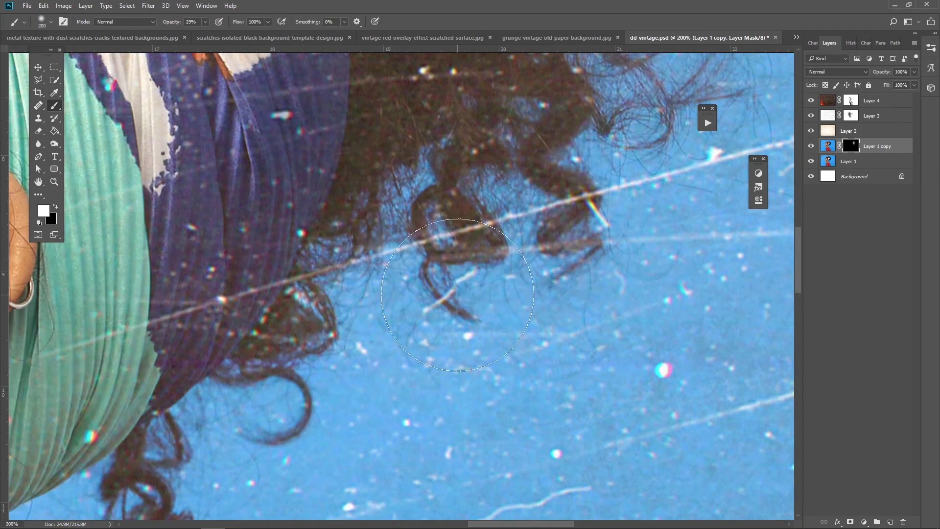
scroll(495, 353, down, 5)
scroll(496, 353, left, 2)
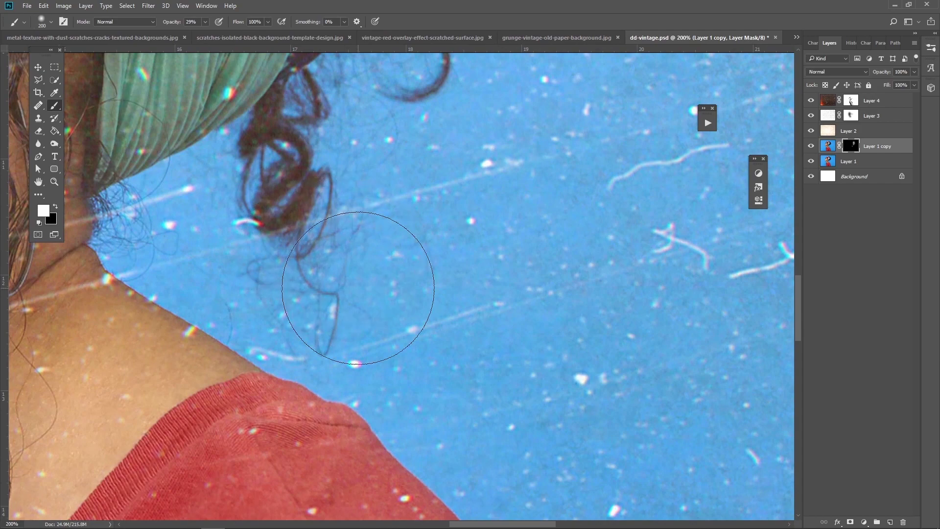
drag(323, 366, 255, 166)
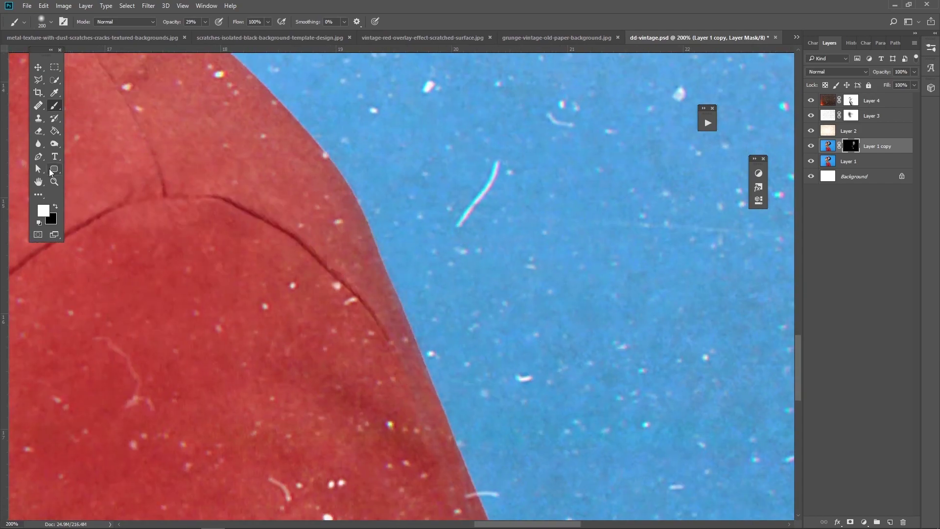
- Reframe at 50% over the neck, shirt and headscarf with the brush active
key(z)
alt+click(305, 312)
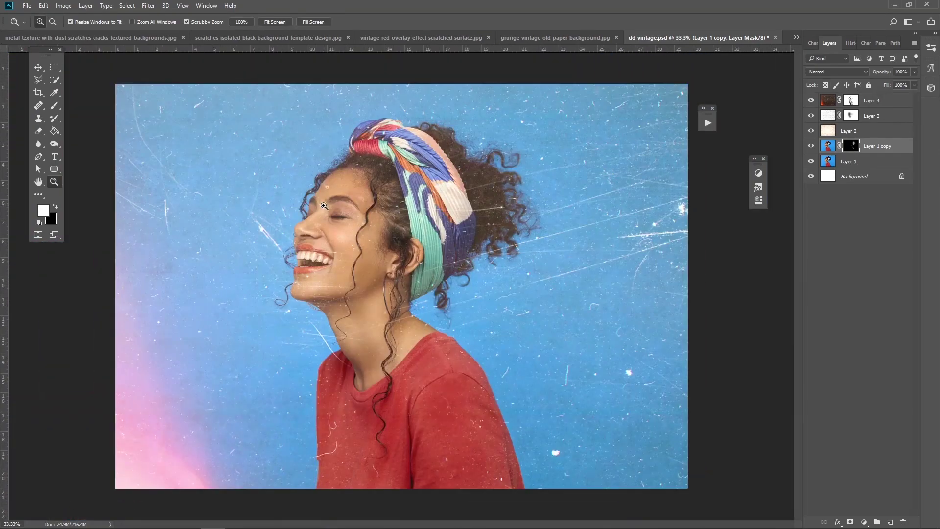
click(68, 102)
click(56, 106)
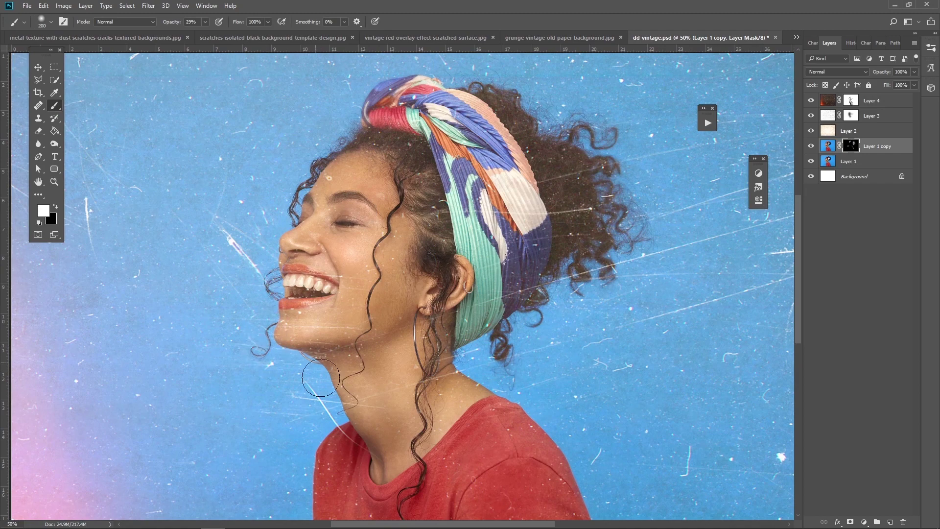
drag(389, 395, 383, 171)
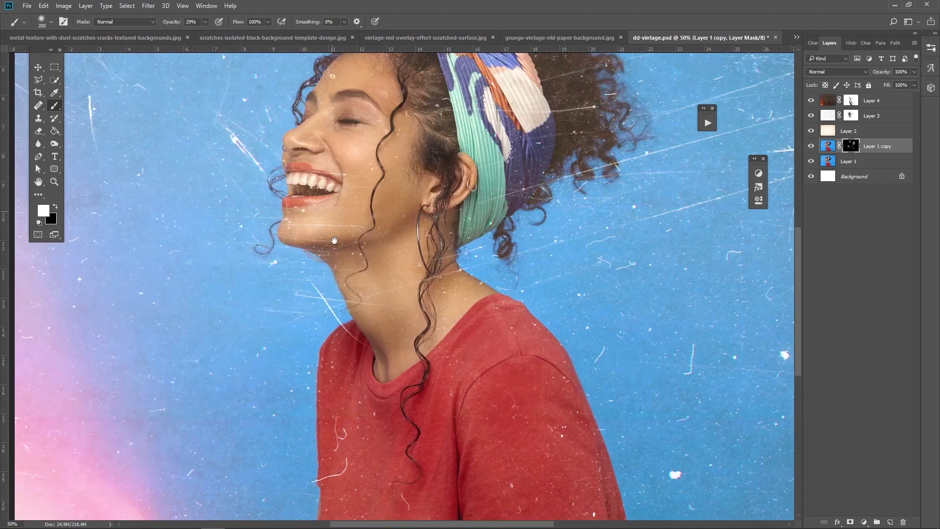
drag(324, 107, 342, 307)
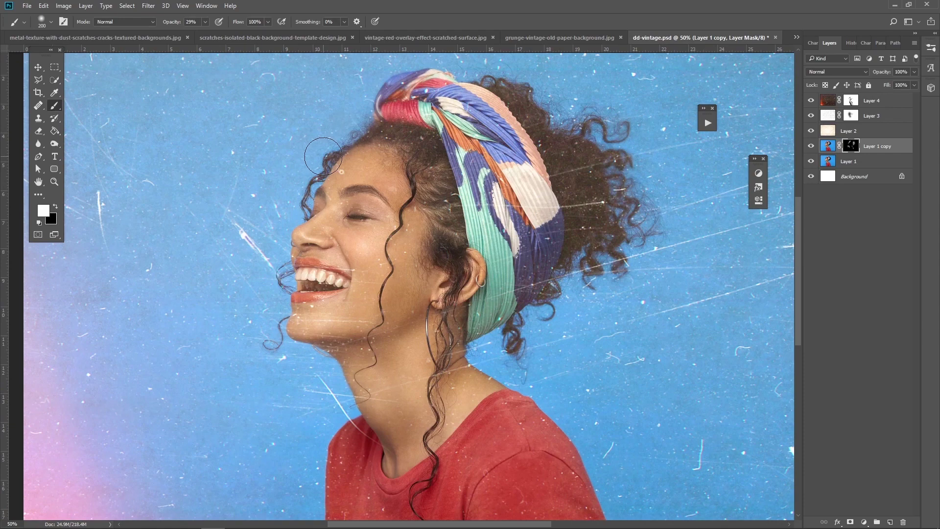
- Toggle Layer 1 copy's visibility to compare the blur, then zoom out to the whole image
click(54, 181)
drag(343, 257, 365, 257)
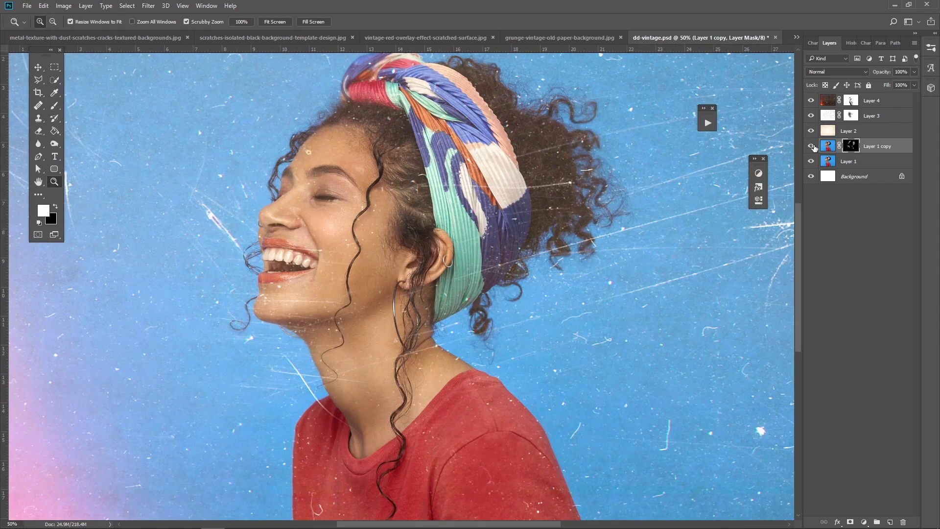
click(811, 146)
click(813, 147)
click(813, 146)
drag(350, 290, 282, 209)
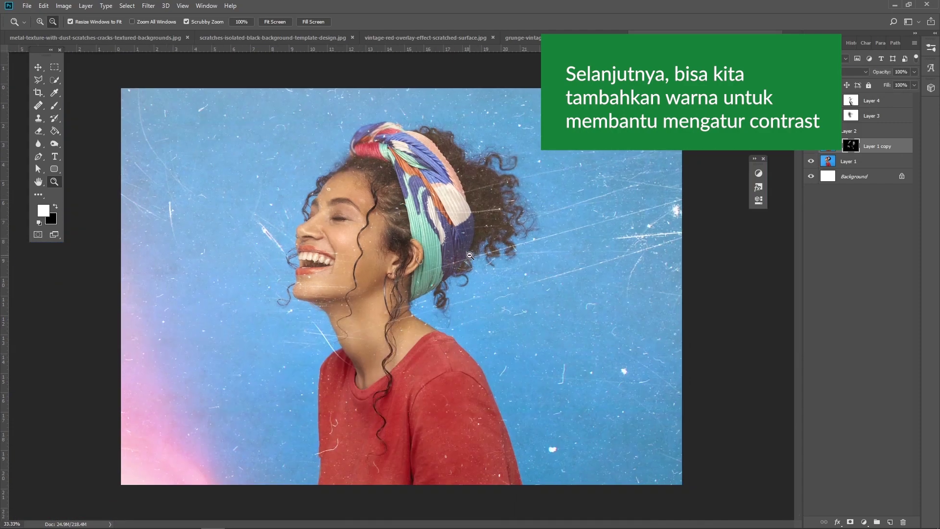
- Add Layer 5 and set the foreground colour to bright yellow #fff15b
click(38, 67)
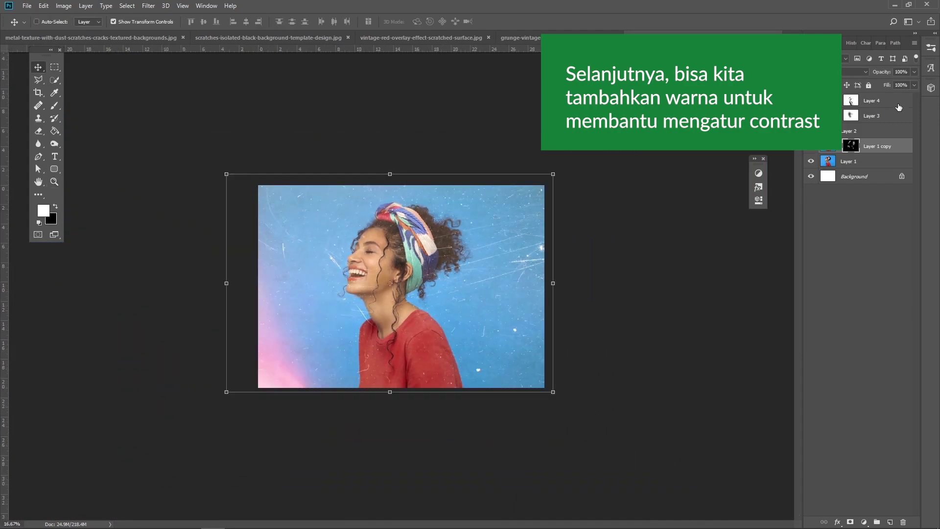
key(ctrl+shift+n)
key(Return)
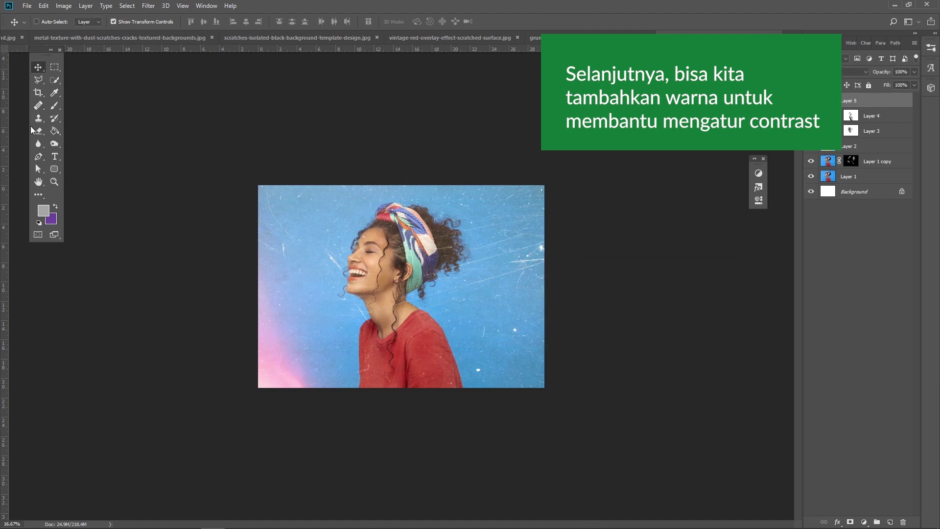
click(42, 216)
drag(754, 428, 764, 454)
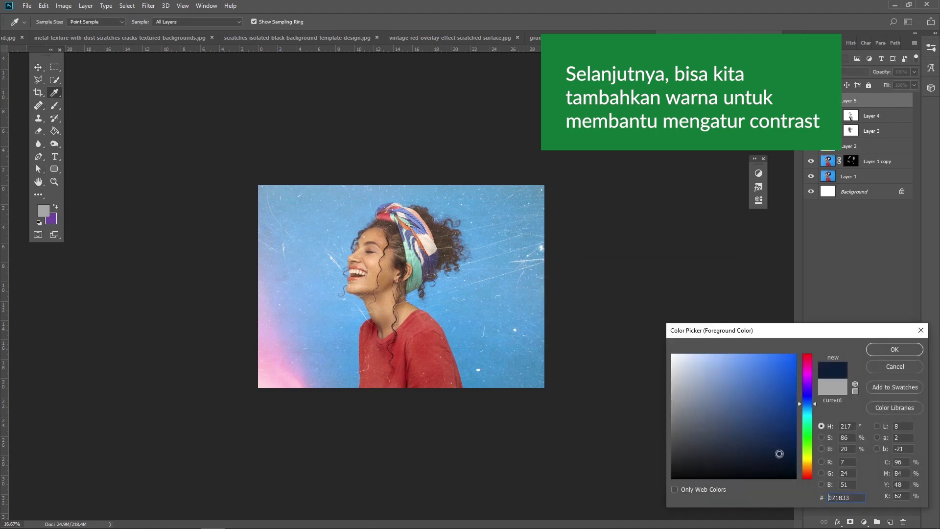
click(807, 460)
drag(728, 403, 751, 353)
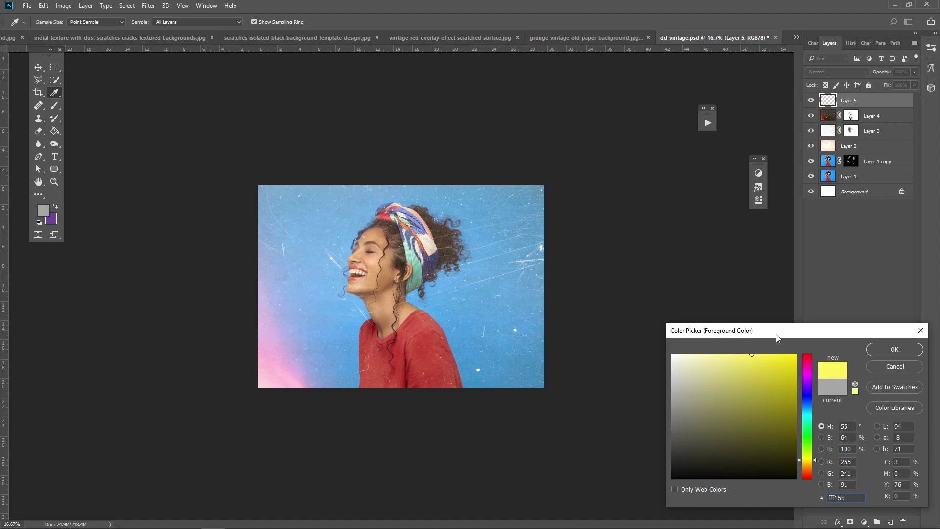
key(Return)
- Paint a large 1500 px soft yellow stroke over the lower left, blended in Soft Light
key(b)
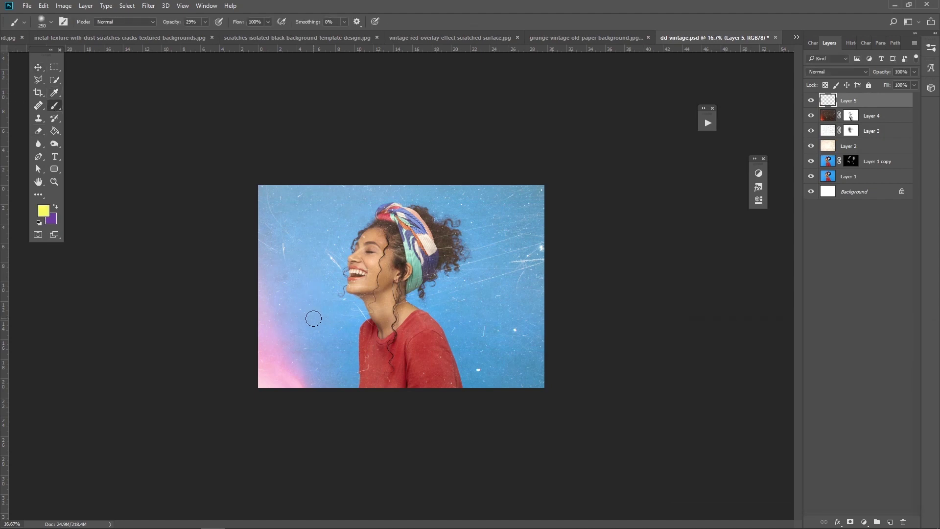
key(bracketright)
key(bracketright)
key(bracketright)
key(bracketright)
key(bracketright)
key(bracketright)
key(bracketright)
mouse_move(311, 357)
mouse_down()
mouse_move(301, 394)
mouse_move(283, 342)
mouse_move(329, 294)
mouse_move(330, 279)
mouse_move(362, 353)
mouse_up()
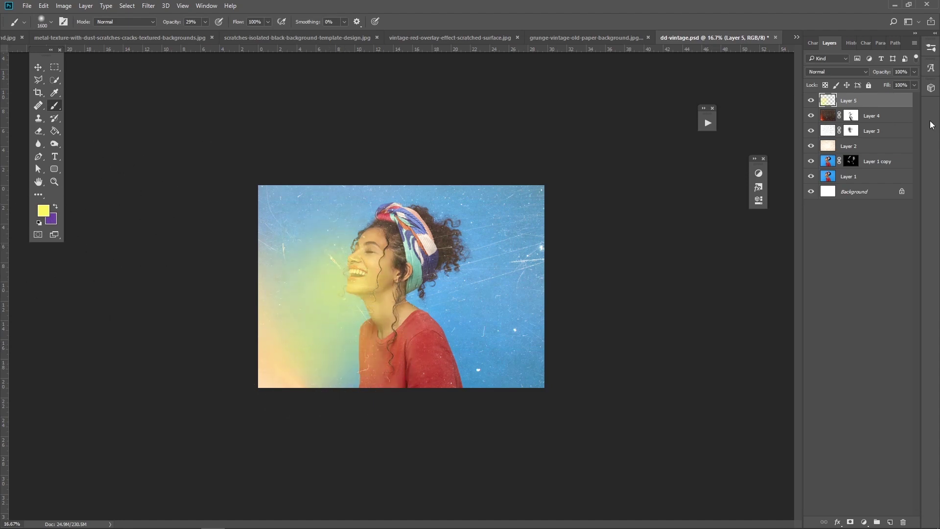
click(844, 71)
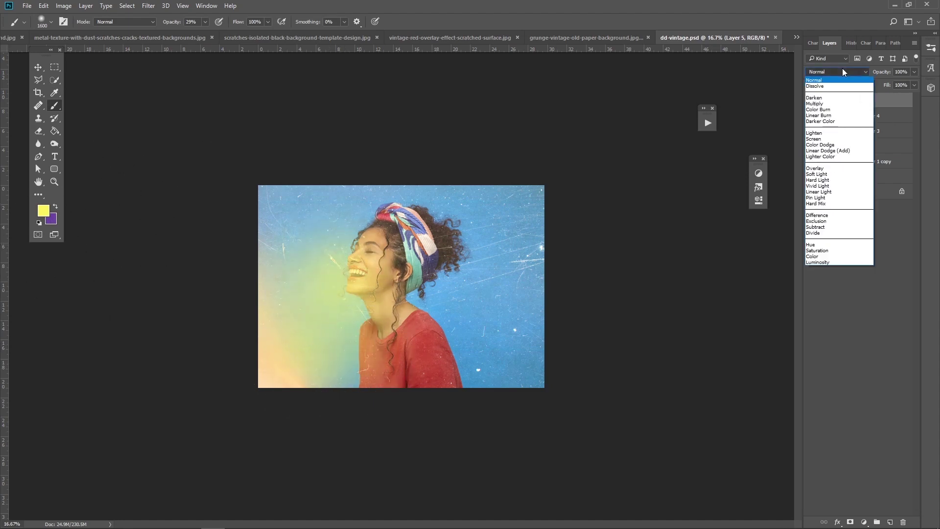
click(831, 174)
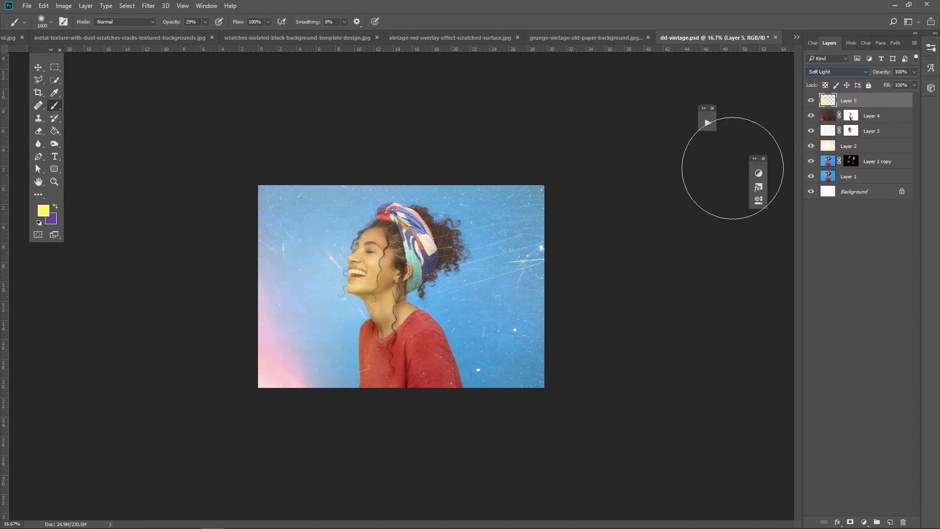
click(810, 101)
- Add Layer 6 and set the foreground colour to deep blue #184897
key(ctrl+shift+alt+n)
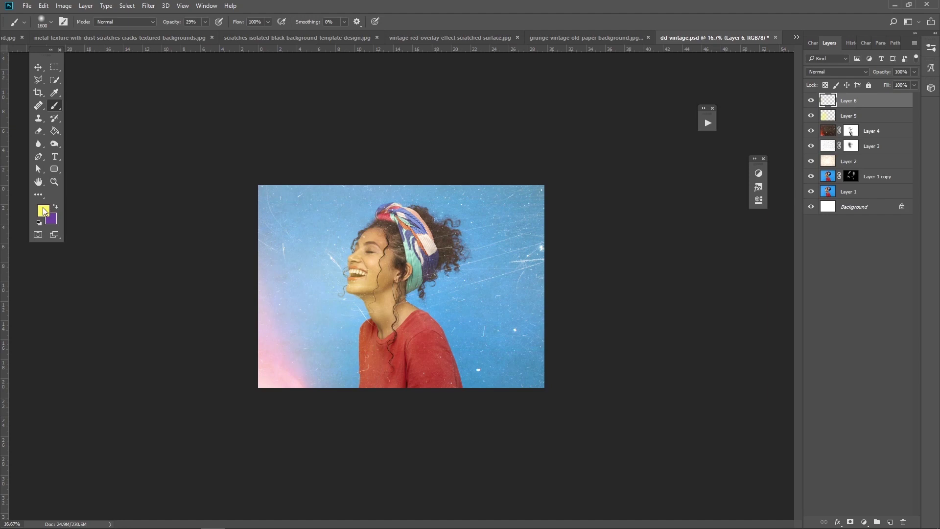
click(44, 211)
click(807, 404)
drag(768, 414, 777, 404)
click(884, 349)
- Brush deep blue over the top right near the head; after trying Overlay, settle on Soft Light
key(b)
mouse_move(495, 168)
mouse_down()
mouse_move(457, 172)
mouse_move(598, 269)
mouse_move(441, 200)
mouse_move(453, 264)
mouse_move(542, 298)
mouse_move(495, 231)
mouse_move(553, 185)
mouse_up()
click(852, 71)
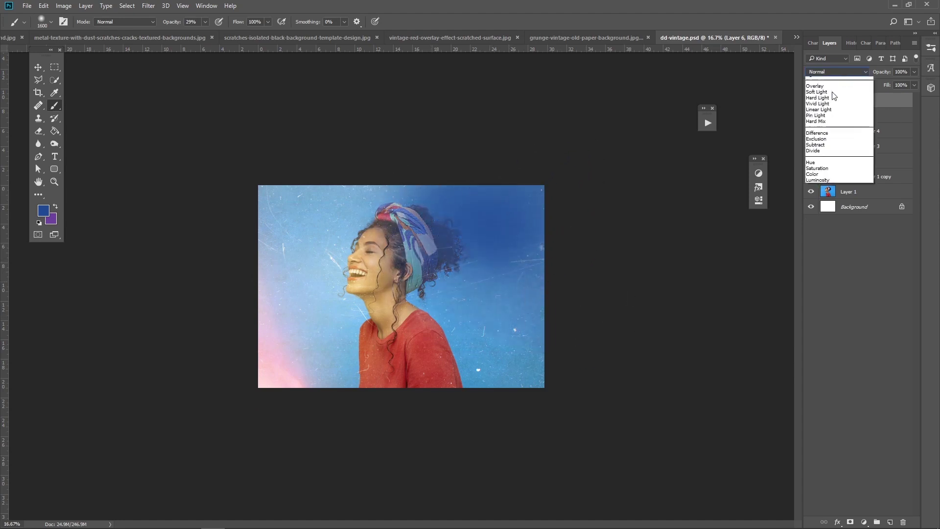
click(821, 170)
click(837, 72)
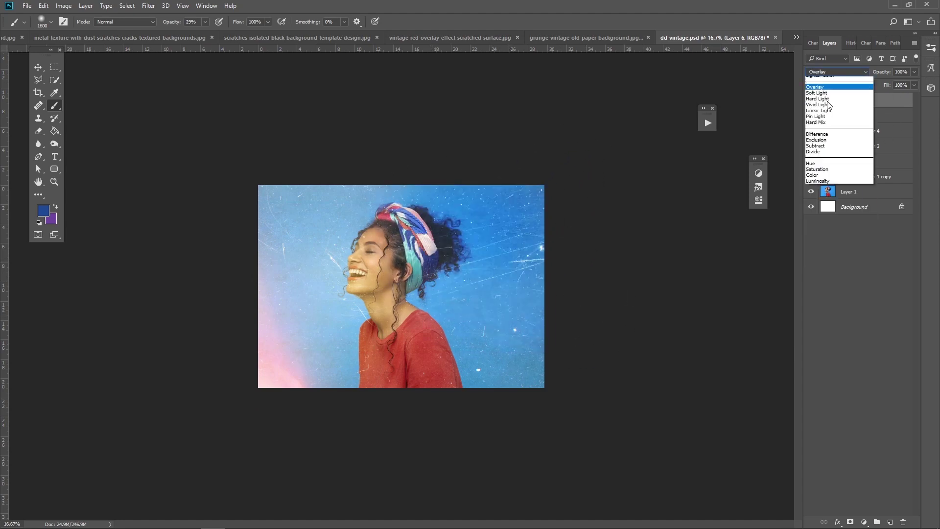
click(827, 176)
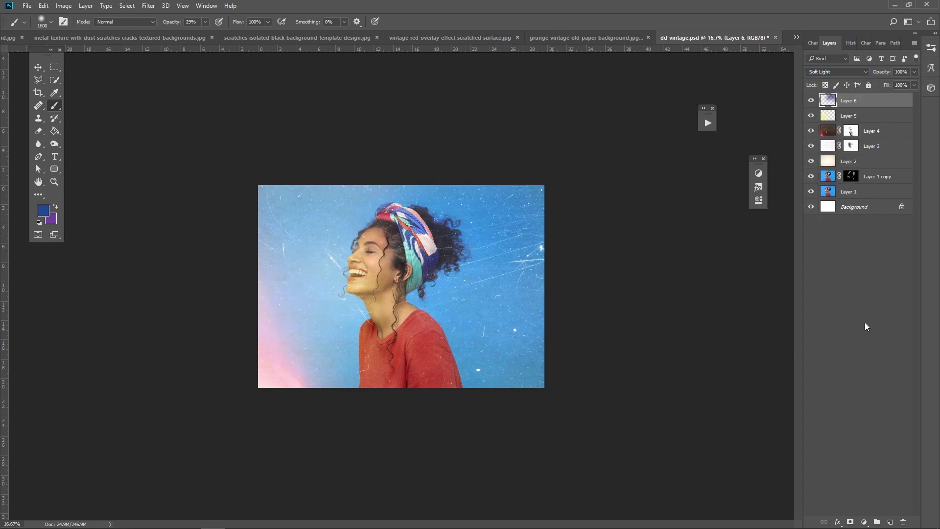
click(54, 182)
click(451, 270)
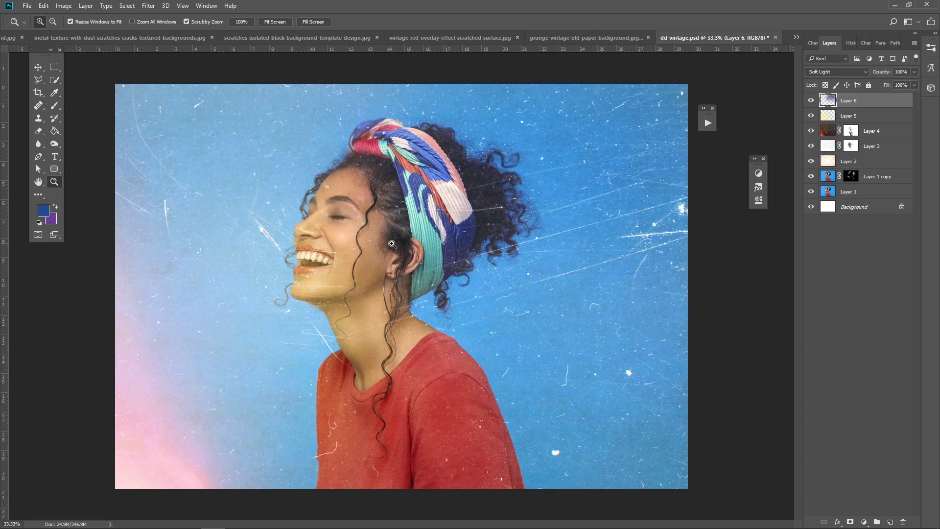
- Create a new layer group named 'effect'
alt+click(392, 243)
alt+click(392, 243)
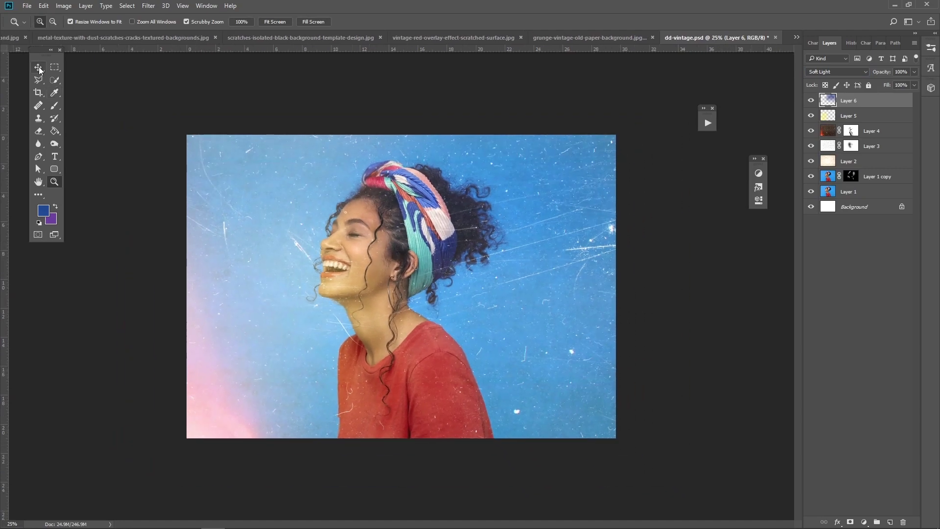
key(v)
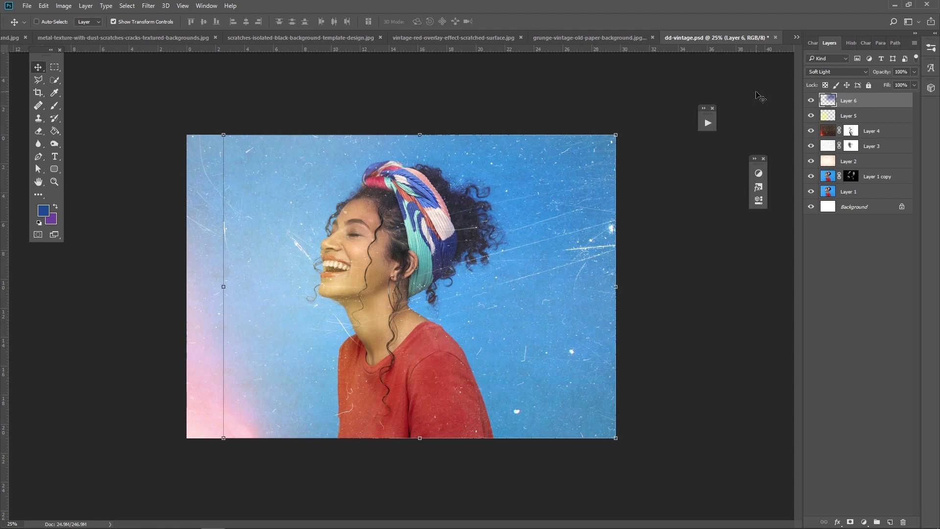
click(87, 5)
mouse_move(92, 16)
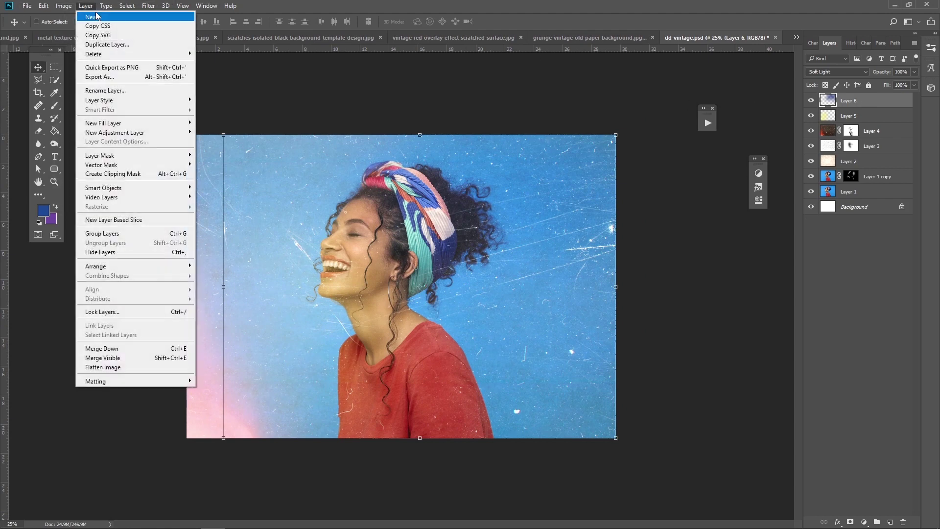
click(228, 38)
text(ef)
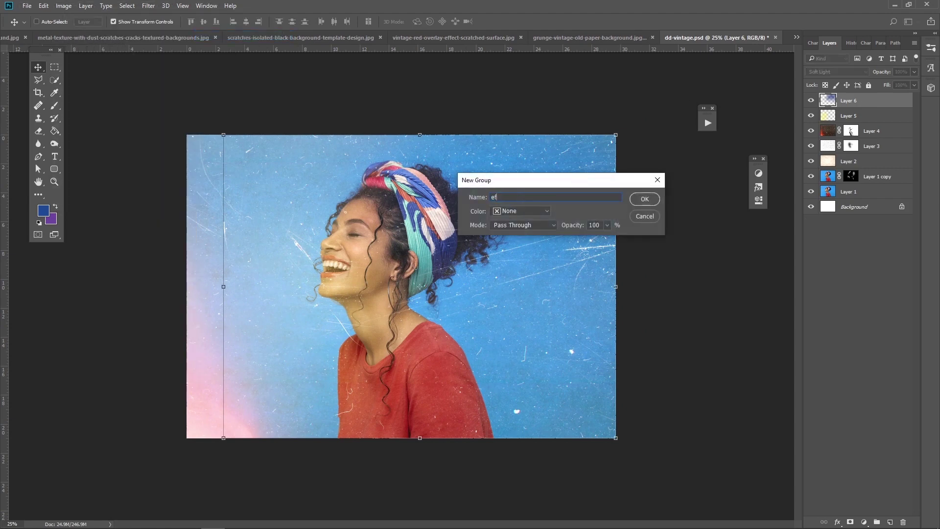
key(Return)
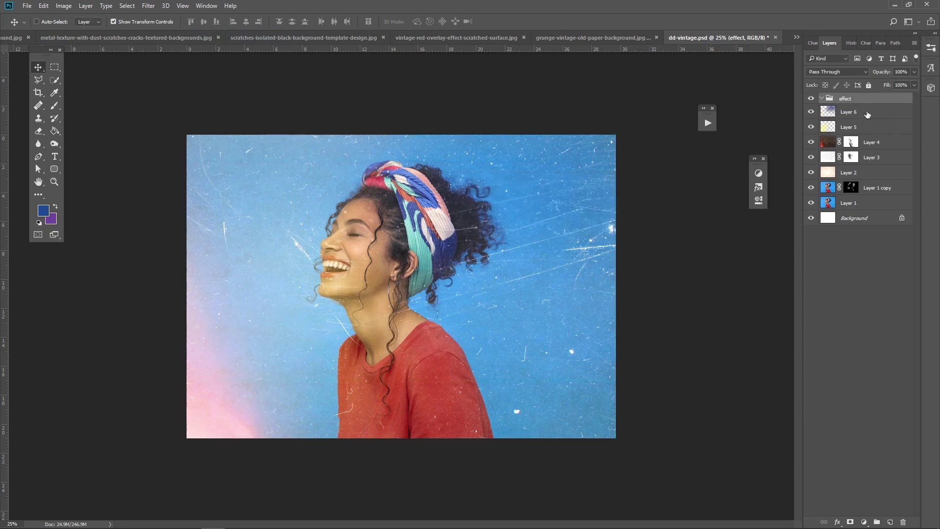
- Move Layer 6 through Layer 1 copy into the effect group, then compare with it hidden
click(868, 114)
shift+click(873, 189)
drag(880, 111, 842, 100)
click(812, 98)
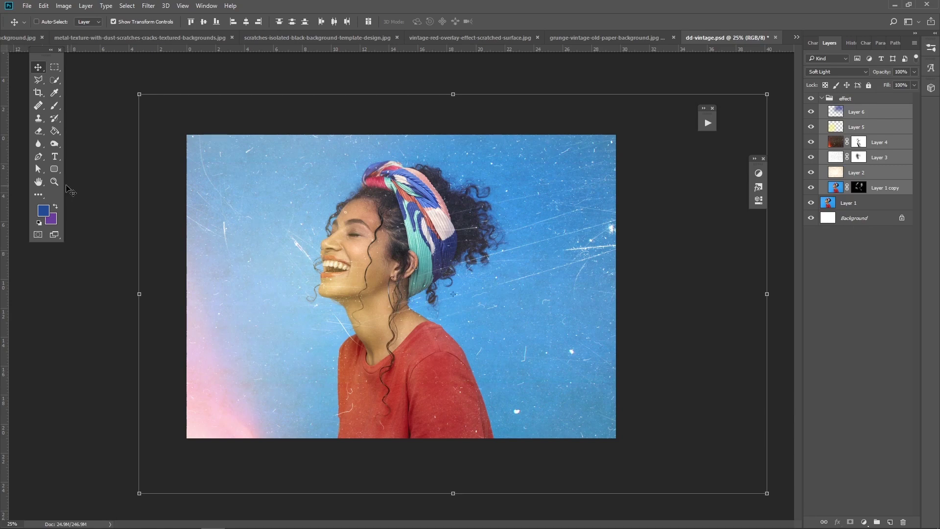
key(z)
click(400, 223)
click(886, 114)
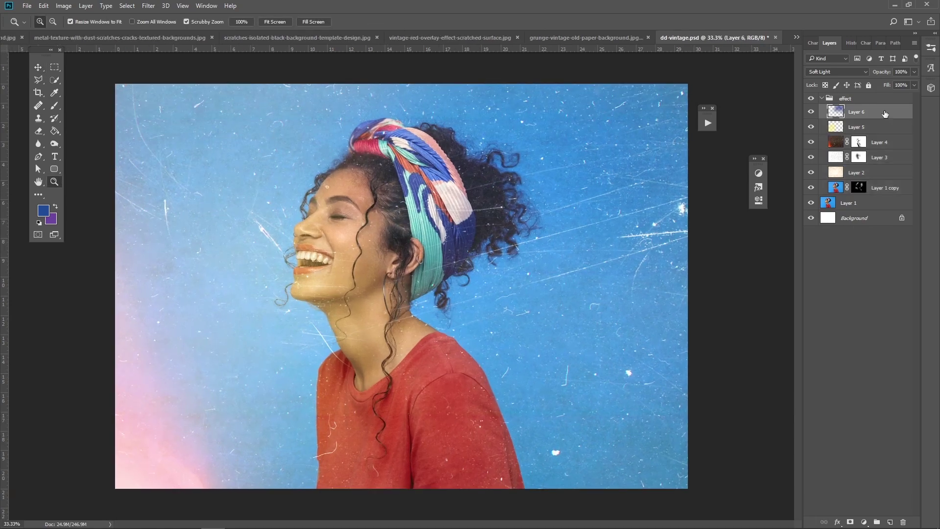
click(86, 5)
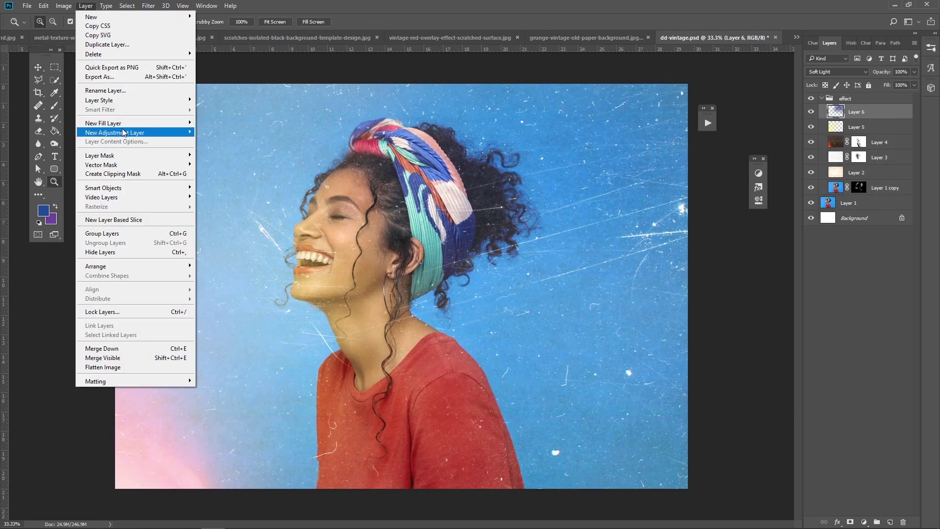
mouse_move(114, 132)
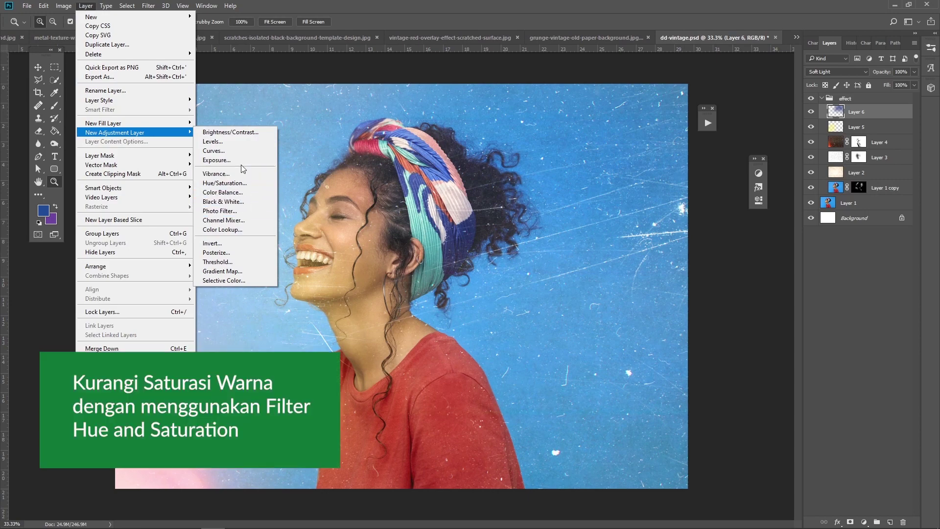
- Add a Hue/Saturation adjustment layer with Saturation set to -17
click(228, 182)
click(729, 288)
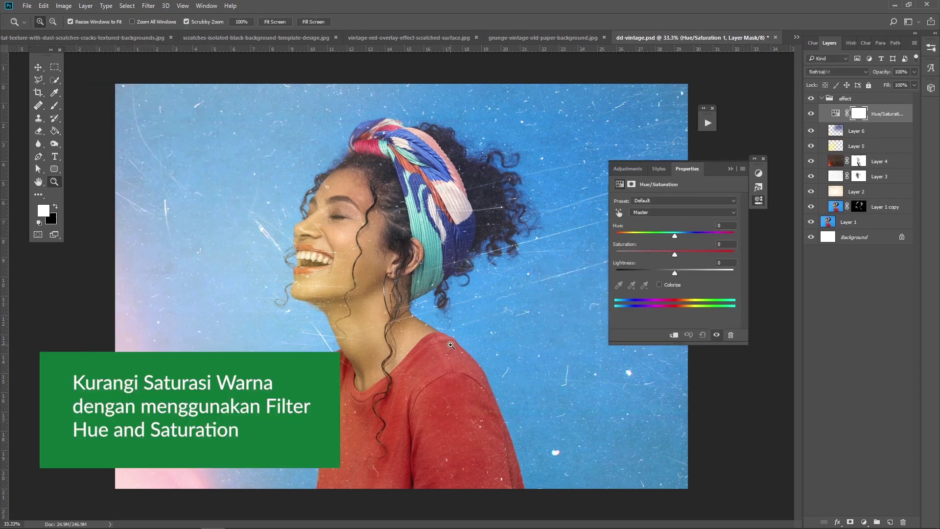
drag(660, 254, 665, 255)
click(729, 168)
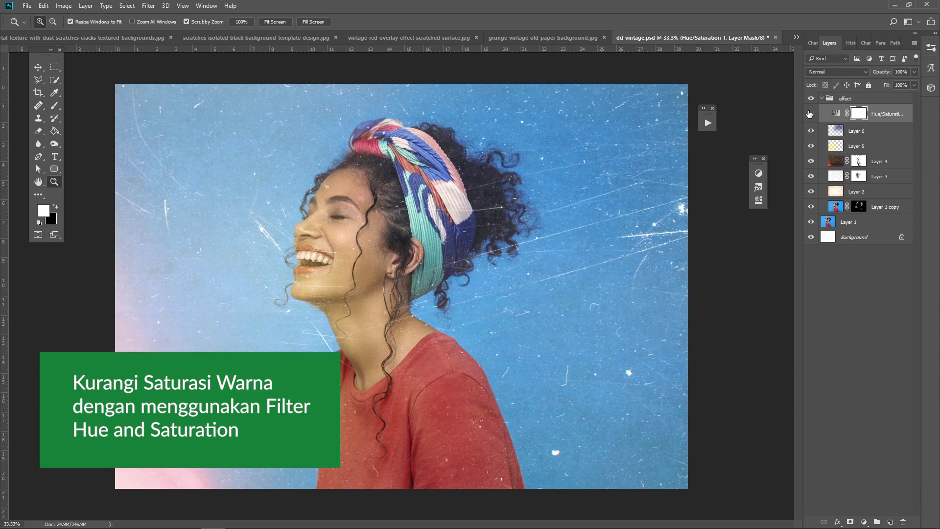
- Add a Levels adjustment layer that brightens the midtones to 1.11
click(86, 6)
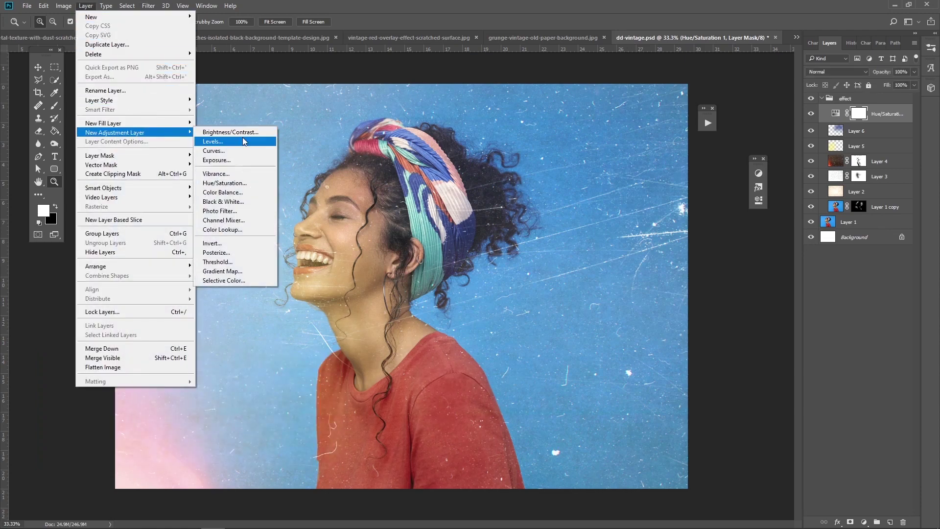
click(240, 142)
key(Return)
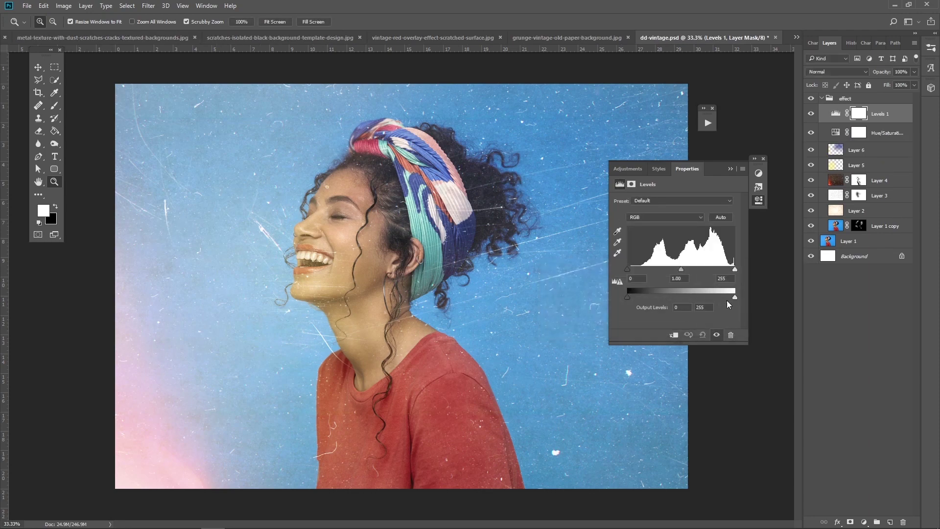
mouse_move(736, 297)
mouse_down()
mouse_move(722, 297)
mouse_move(756, 297)
mouse_up()
mouse_move(721, 270)
mouse_down()
mouse_move(710, 269)
mouse_move(736, 270)
mouse_up()
drag(675, 269, 680, 269)
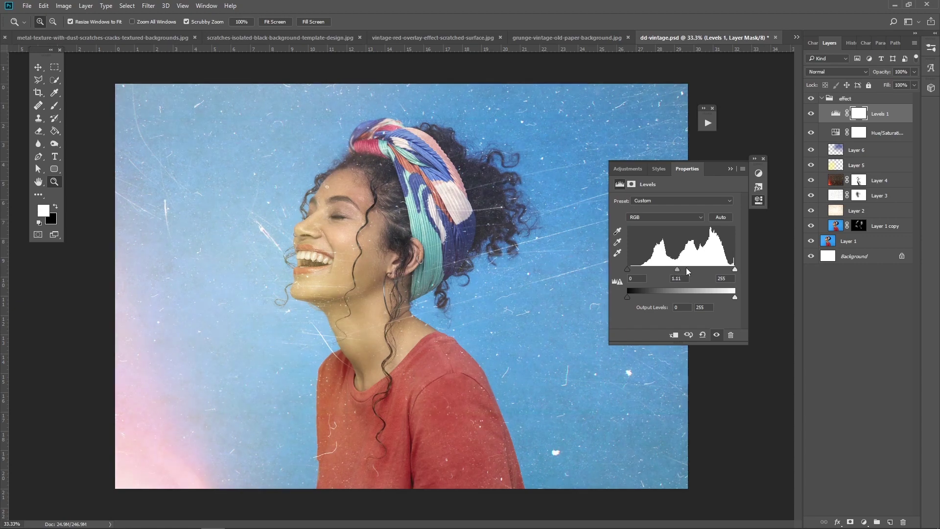
click(731, 169)
alt+click(405, 266)
alt+click(405, 266)
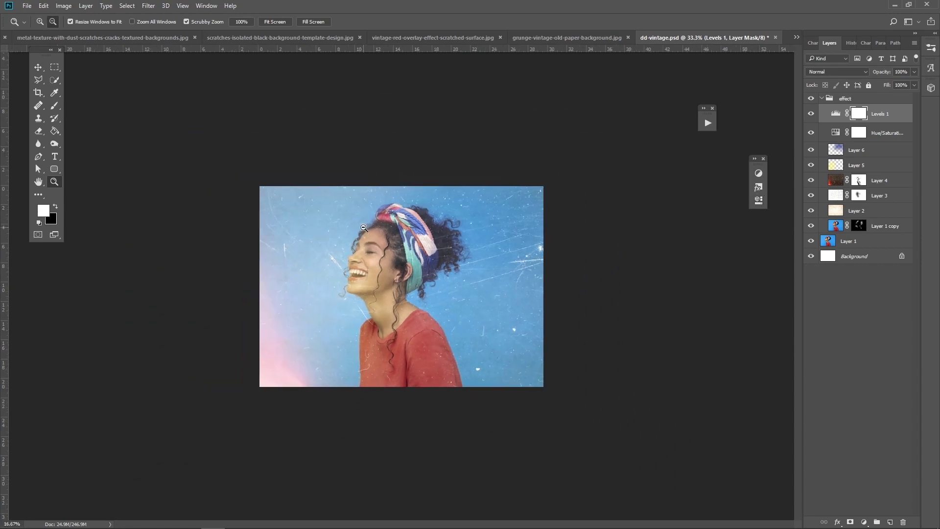
click(406, 265)
click(405, 265)
click(405, 265)
- Add a Photo Filter adjustment layer at the top of the effect group
click(387, 239)
alt+click(160, 127)
alt+click(160, 128)
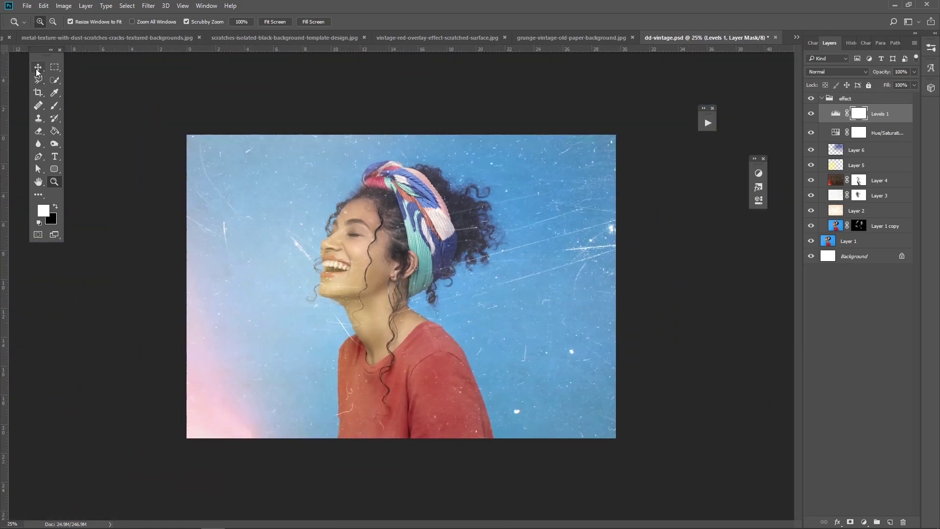
click(36, 69)
click(85, 5)
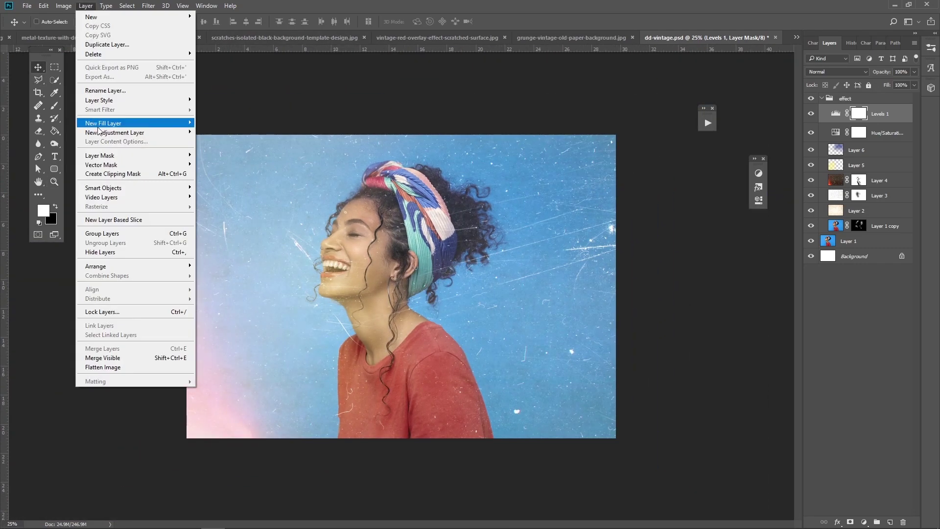
click(223, 211)
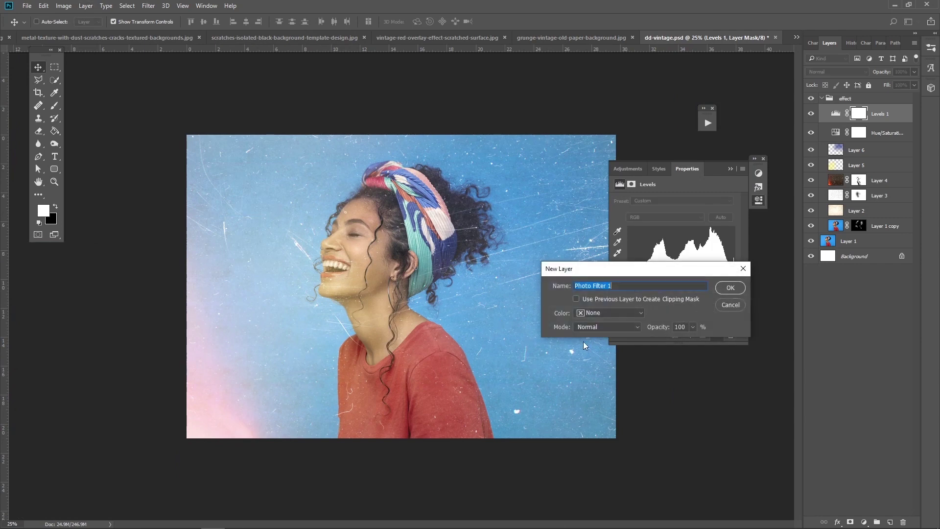
click(730, 287)
- Set the Photo Filter colour to a warm orange at about 46% density
click(653, 218)
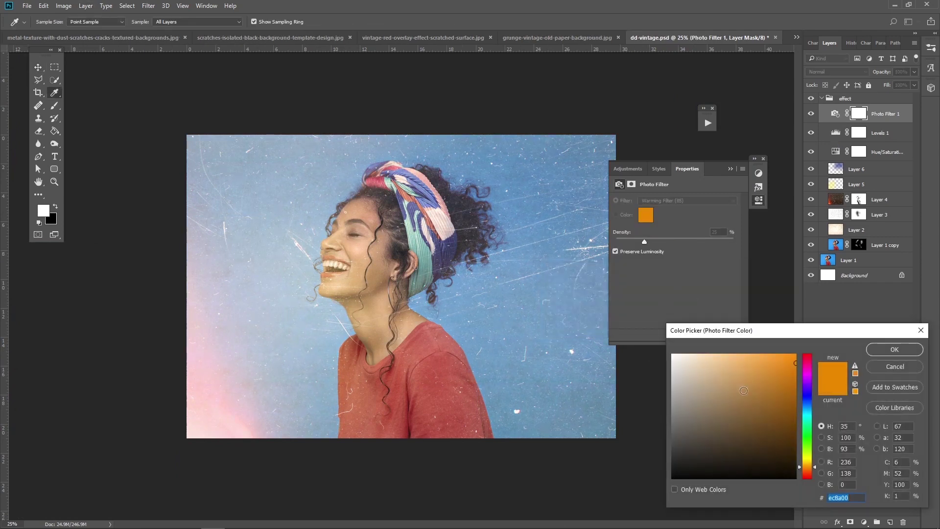
drag(774, 378, 773, 354)
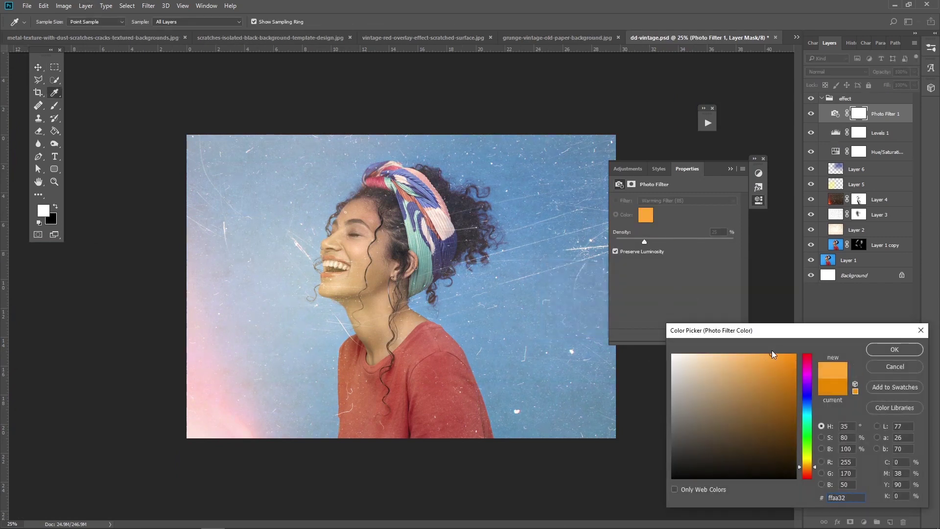
click(894, 350)
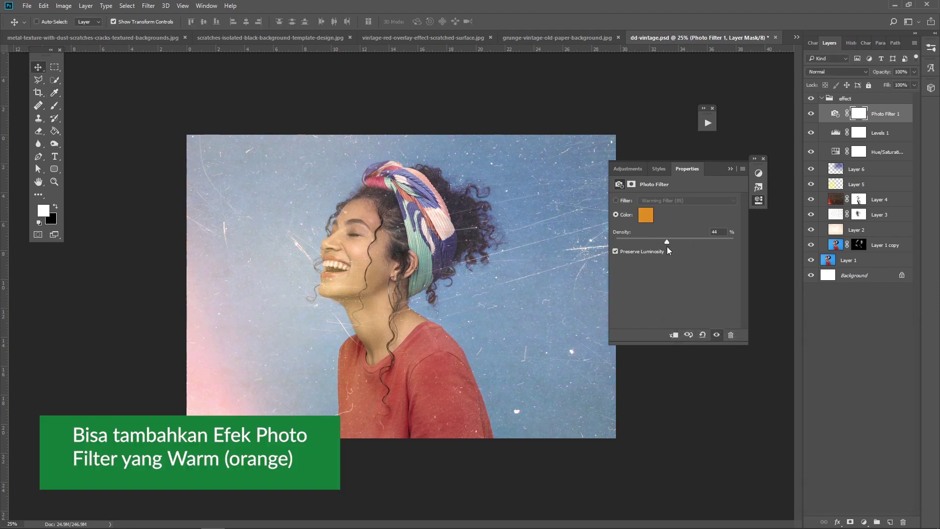
click(728, 170)
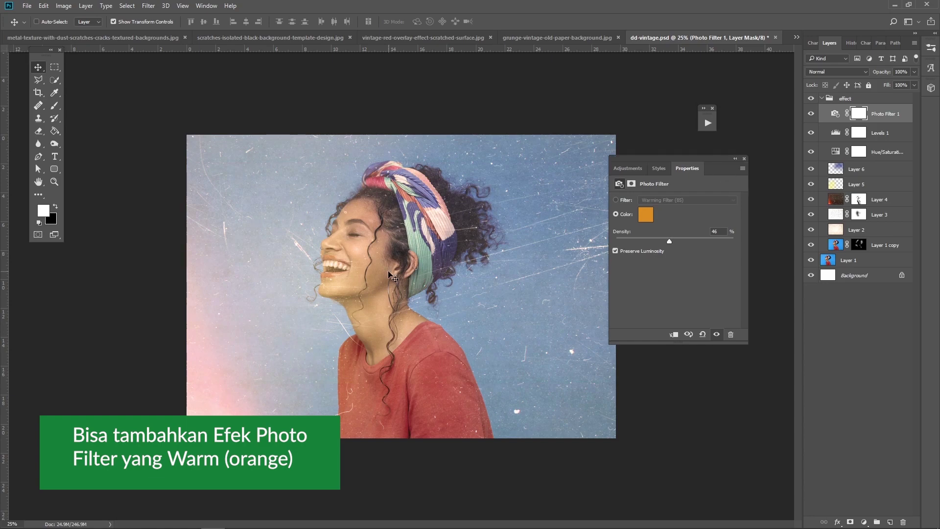
click(745, 160)
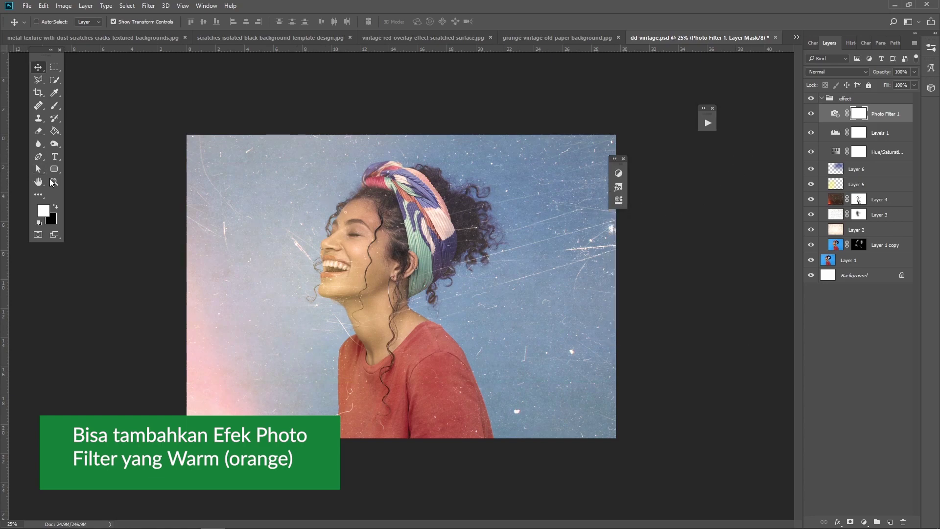
key(z)
click(389, 245)
alt+click(382, 230)
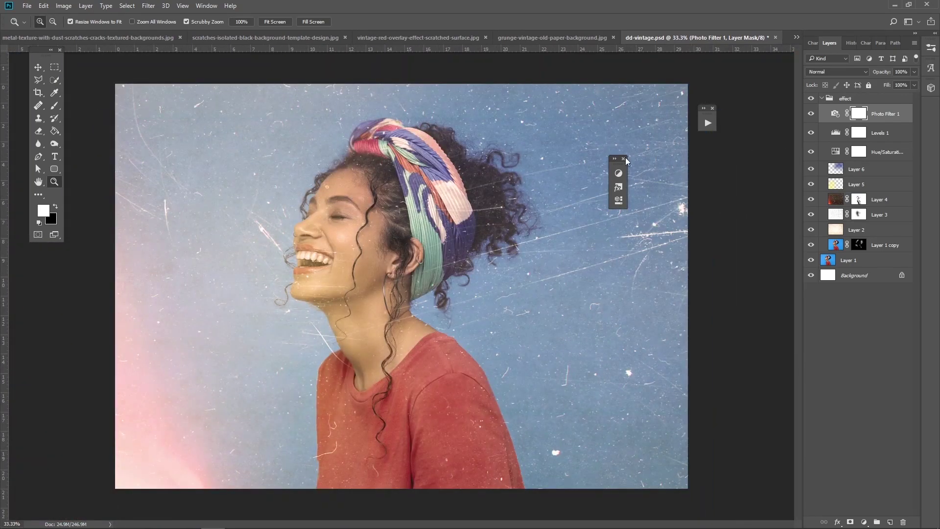
- Add Layer 7 filled with a neutral grey
key(ctrl+shift+n)
key(Return)
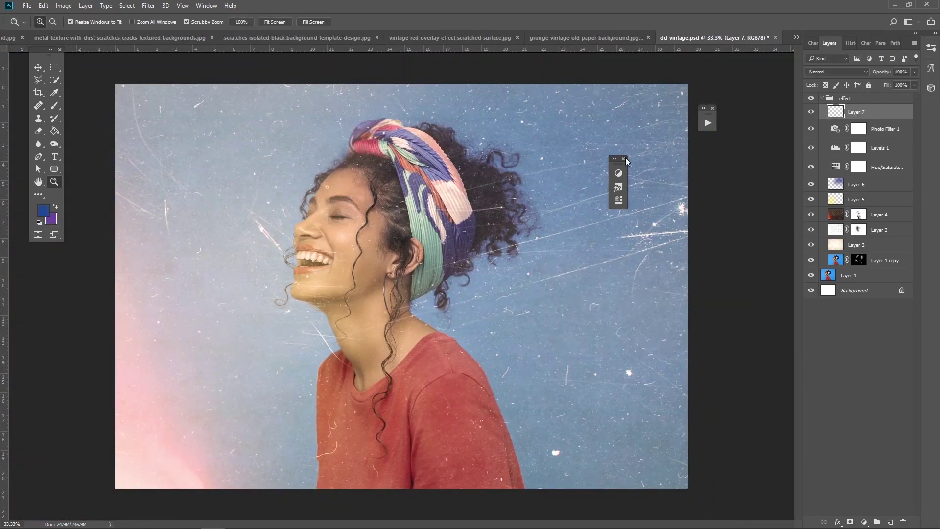
click(44, 211)
drag(695, 399, 586, 395)
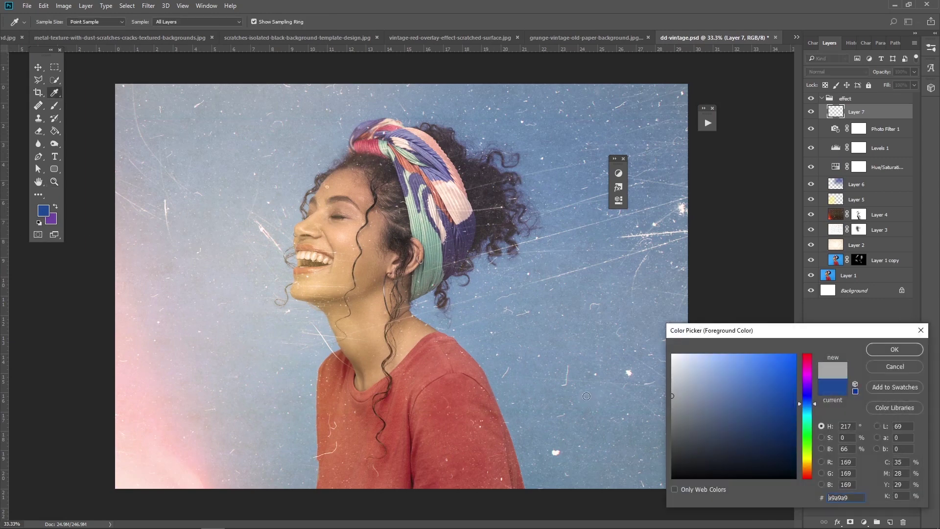
click(898, 352)
key(z)
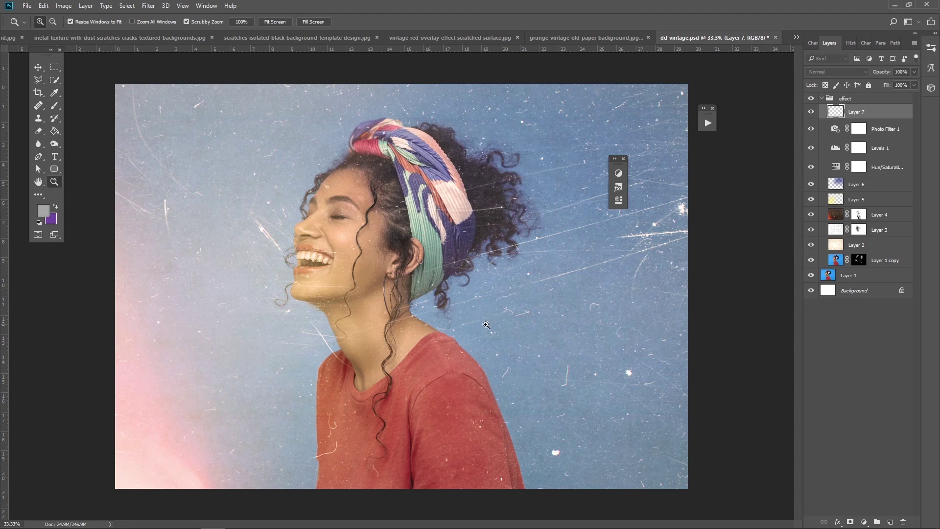
key(alt+BackSpace)
- Apply Add Noise (monochromatic, about 13%) to the grey Layer 7
click(350, 269)
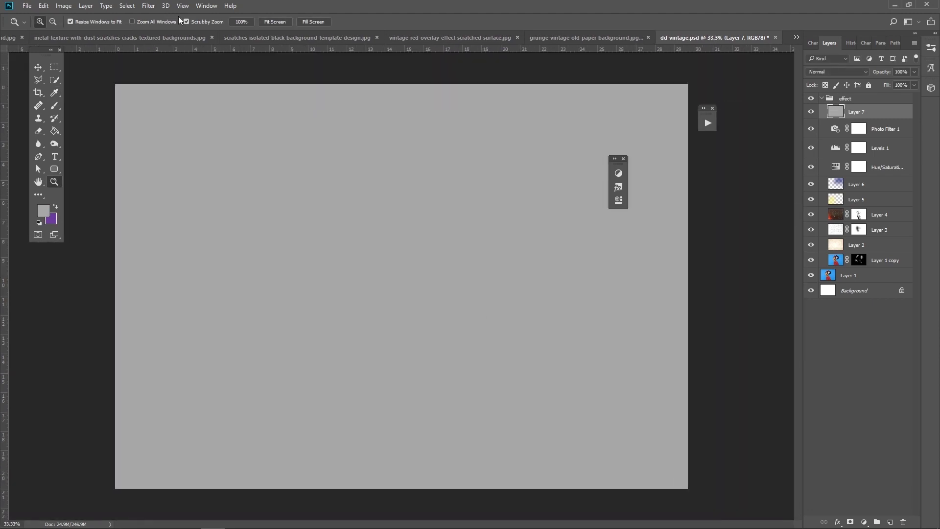
click(152, 10)
mouse_move(177, 142)
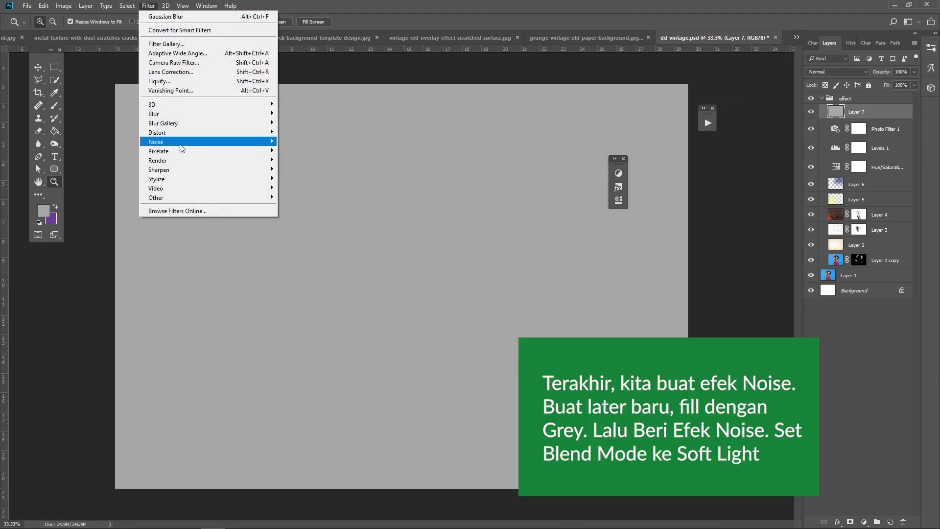
click(328, 143)
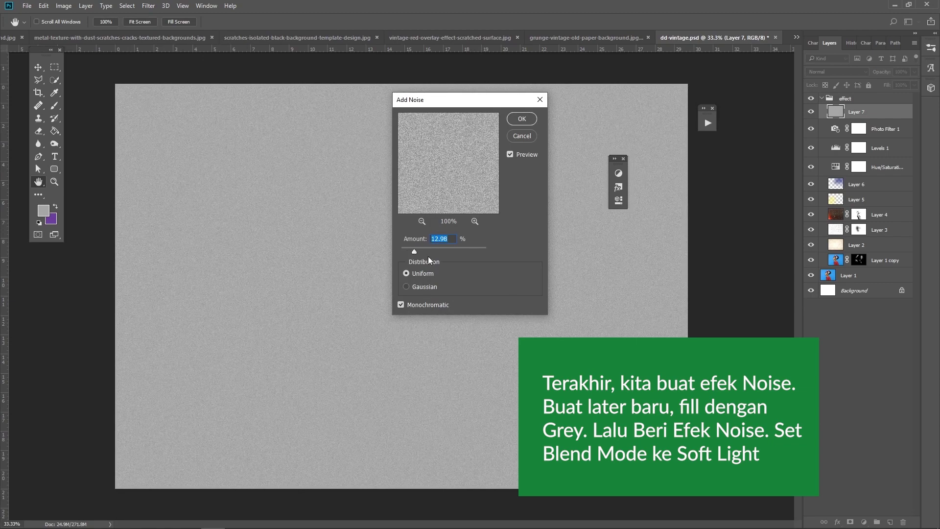
click(521, 119)
- Blend the noise layer in Soft Light and compare the grain with and without it
click(395, 272)
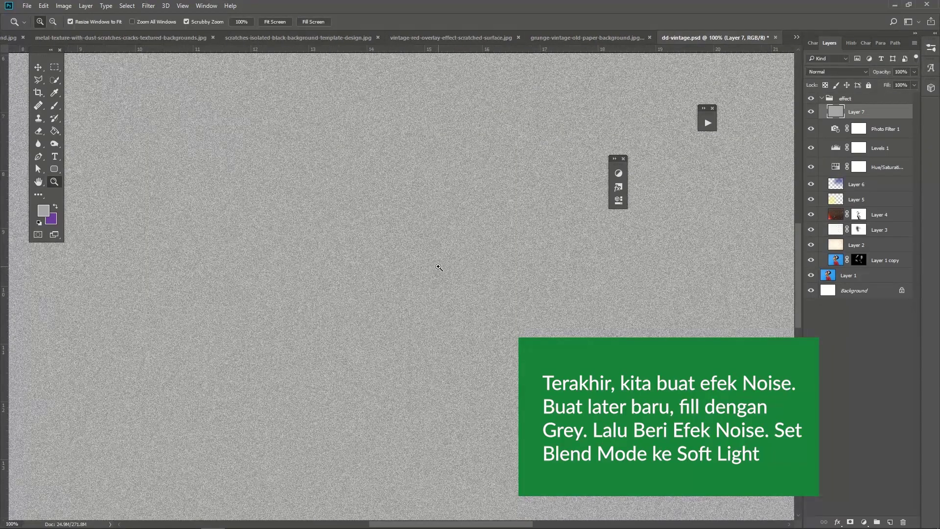
click(849, 72)
click(832, 174)
click(248, 202)
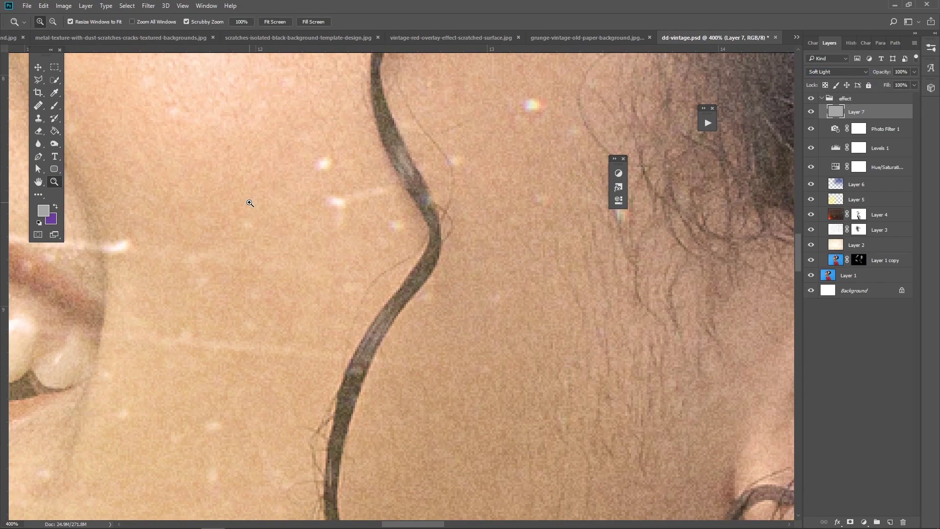
click(810, 112)
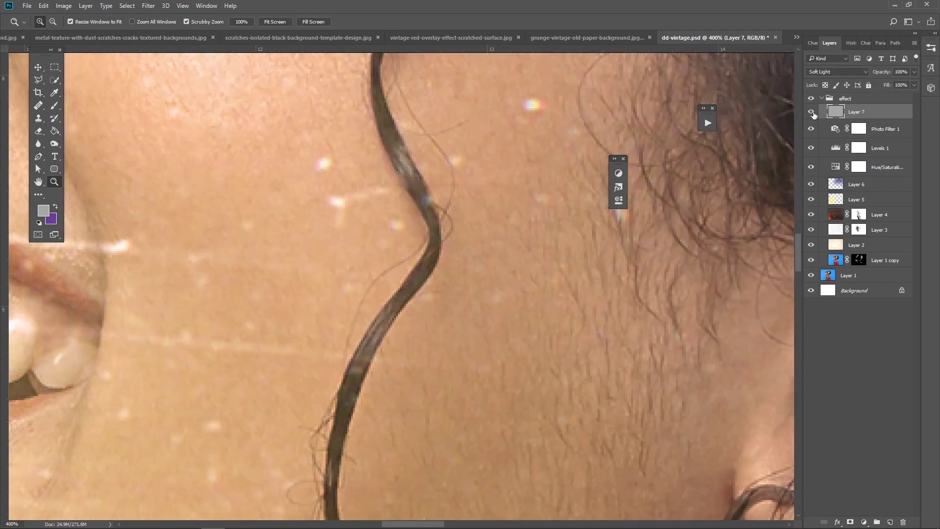
click(811, 112)
alt+click(481, 295)
alt+click(480, 296)
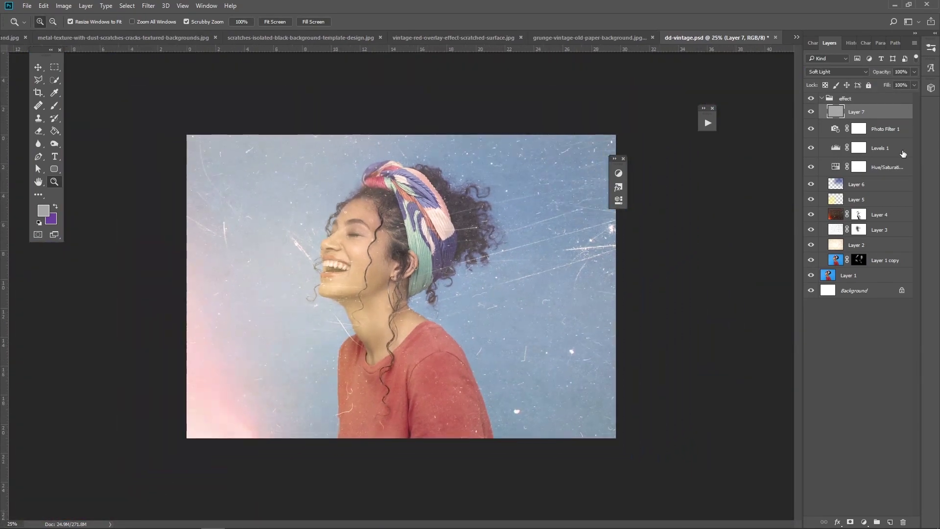
- Raise the Levels 1 black input point to 42
click(839, 149)
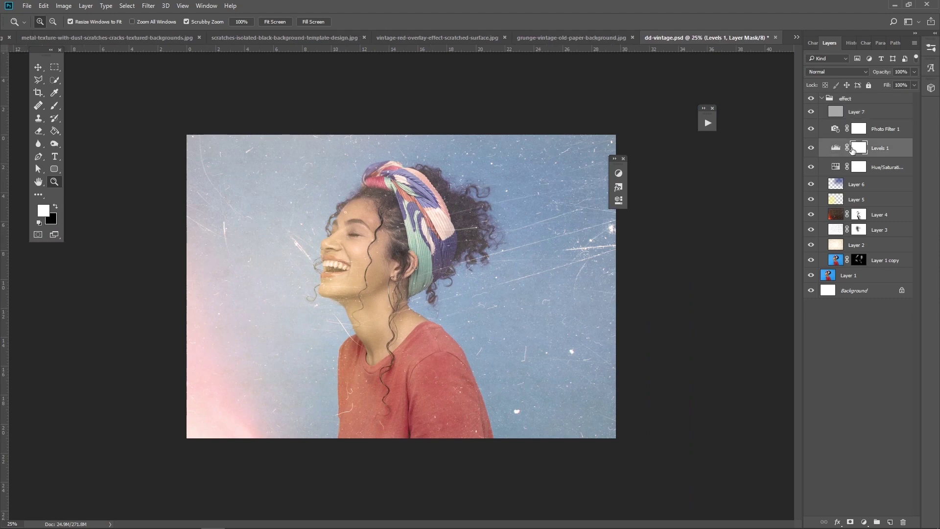
double_click(836, 148)
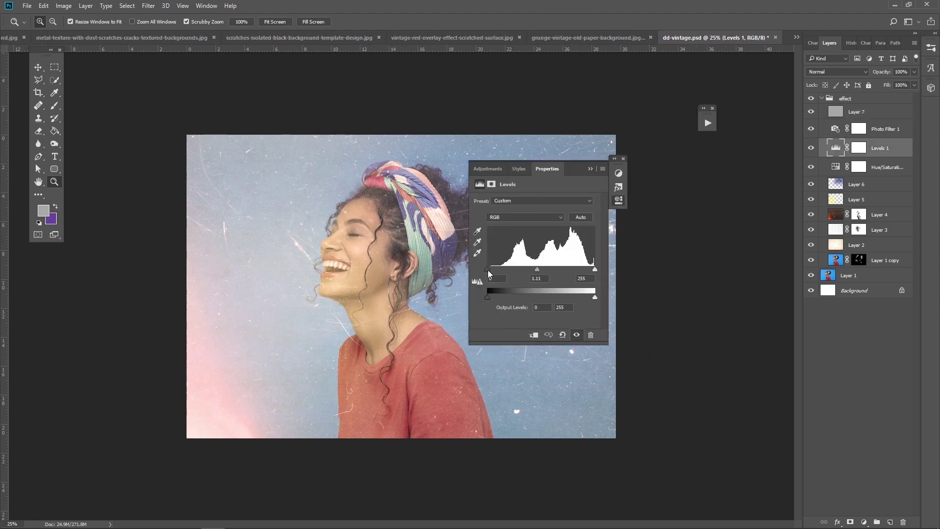
drag(492, 270, 505, 271)
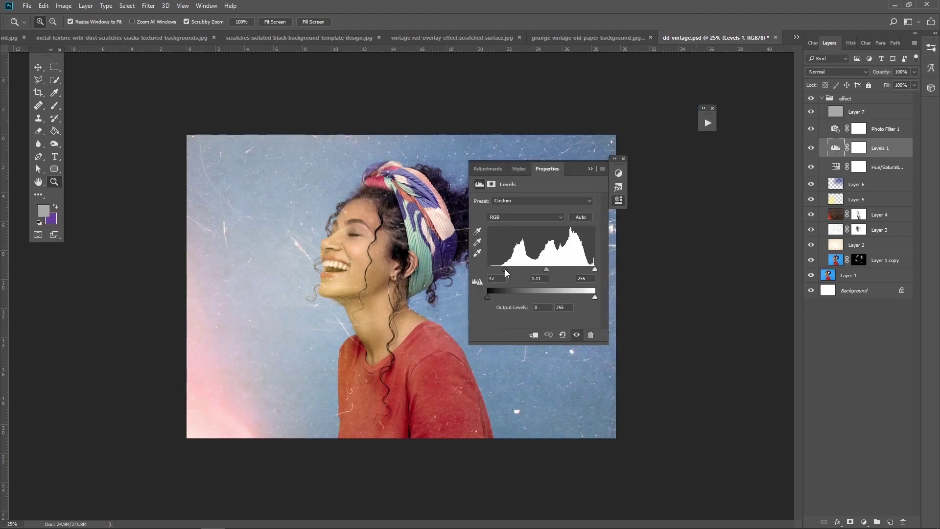
click(40, 64)
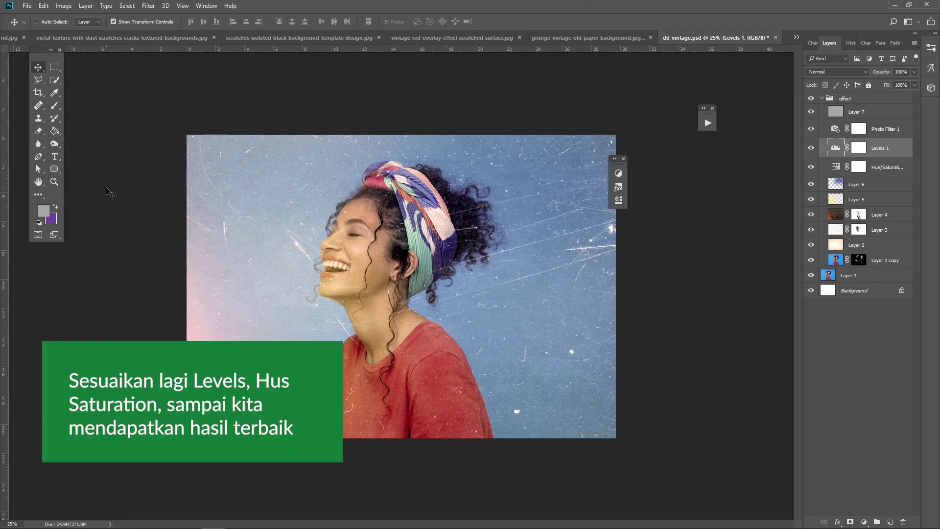
- Increase the Photo Filter 1 density from 46 to 84
key(z)
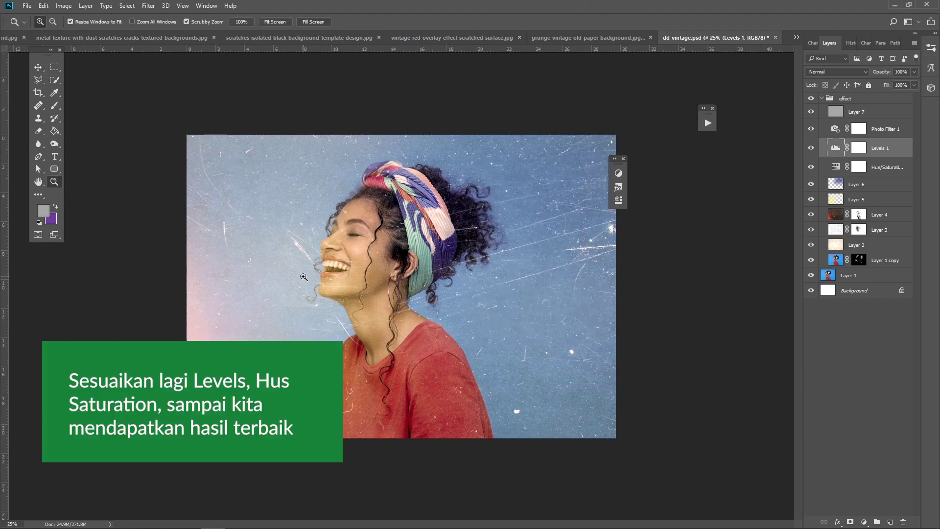
click(343, 303)
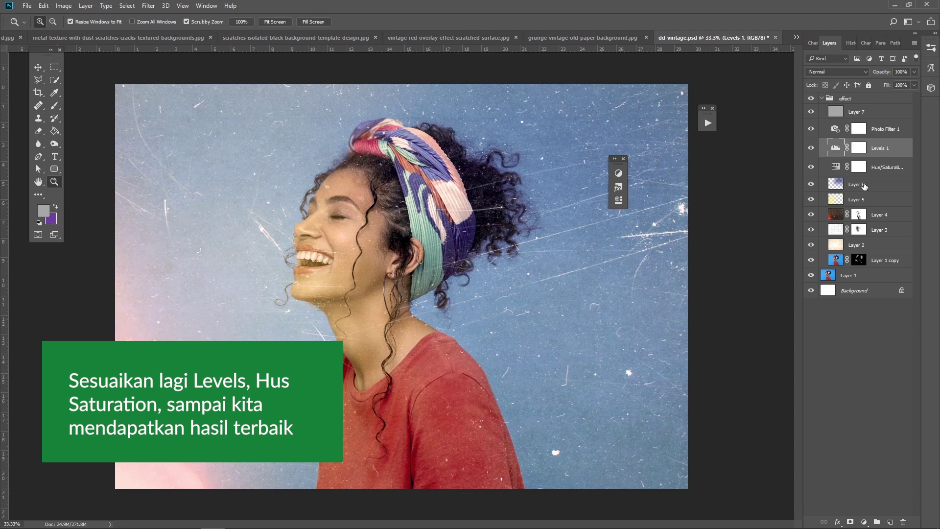
double_click(835, 128)
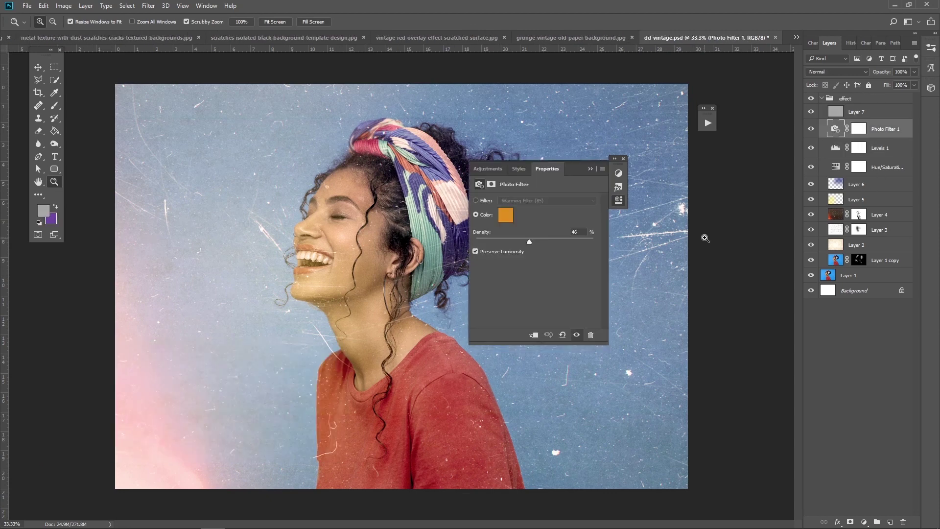
drag(533, 242, 575, 243)
key(v)
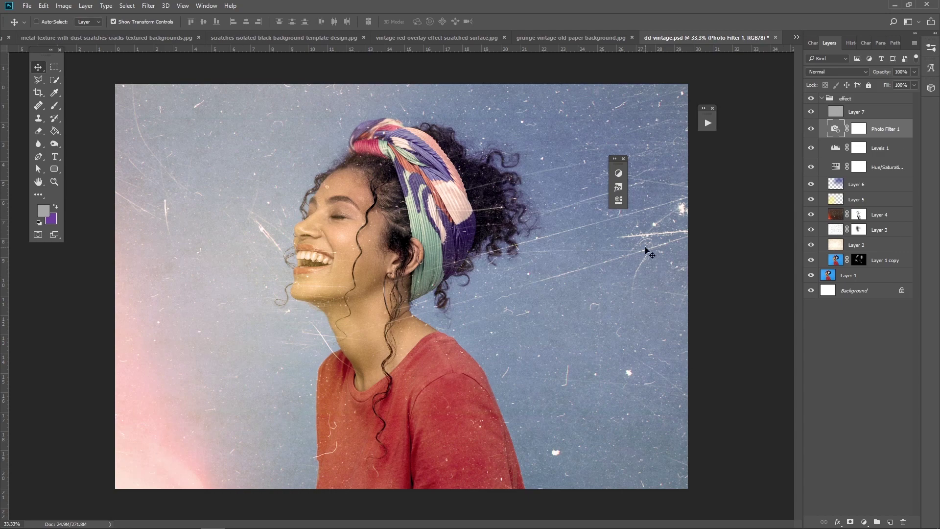
- Toggle the effect group off and on to compare, finishing with the vintage effect visible
click(54, 181)
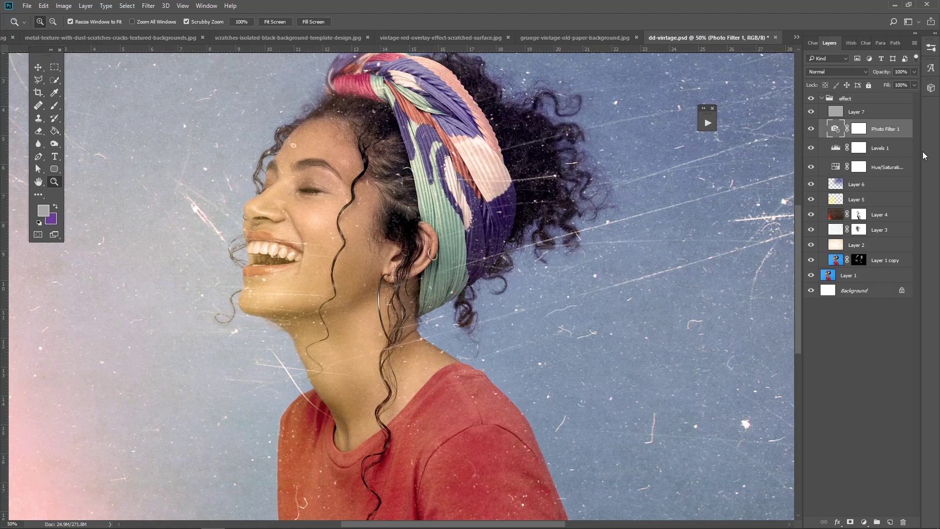
click(822, 99)
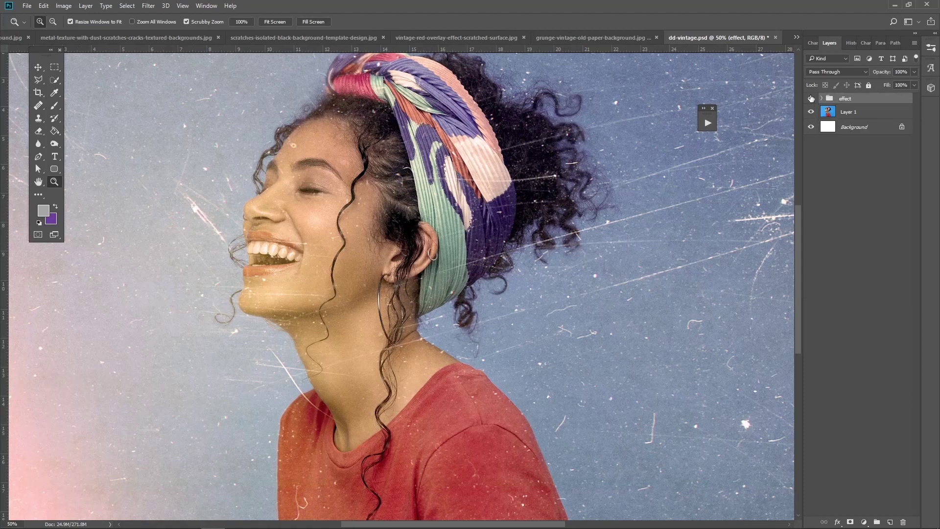
alt+click(386, 235)
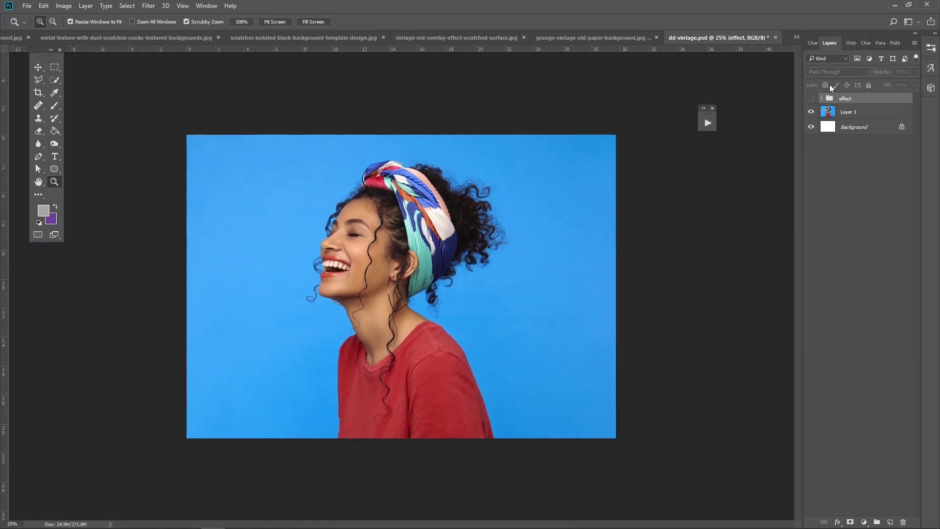
click(811, 98)
click(395, 259)
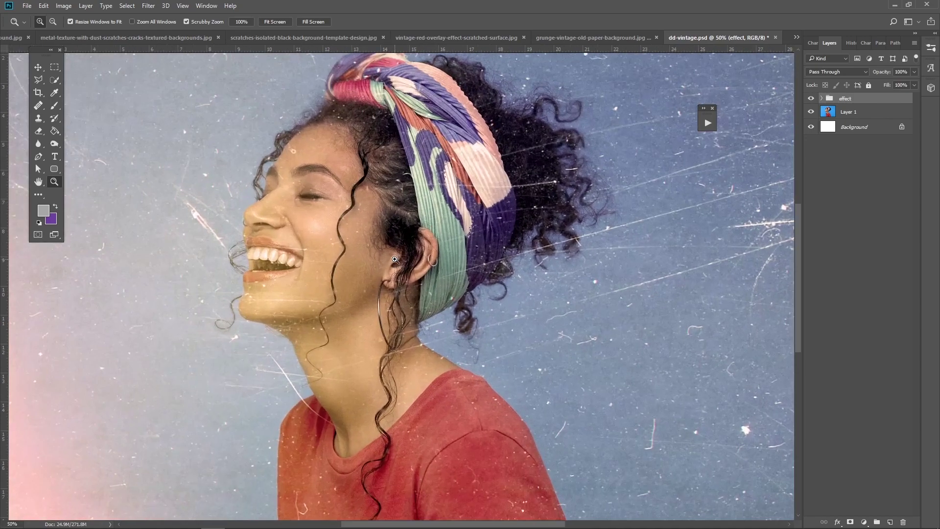
click(808, 99)
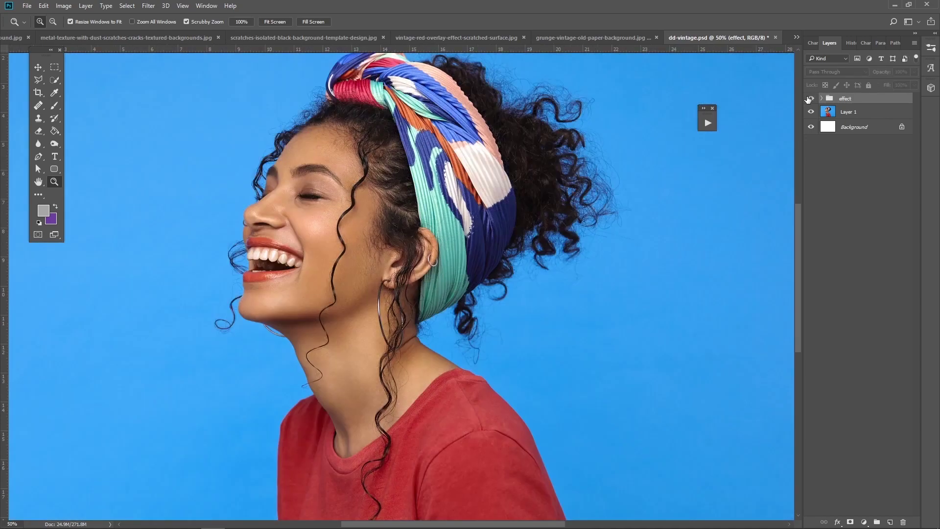
click(808, 99)
key(ctrl+minus)
key(ctrl+minus)
key(ctrl+minus)
key(v)
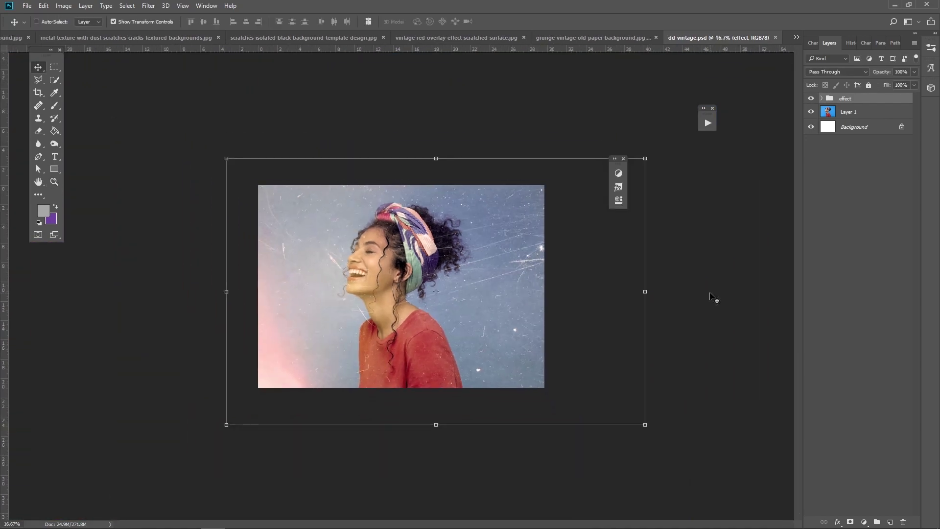
click(78, 5)
mouse_move(91, 16)
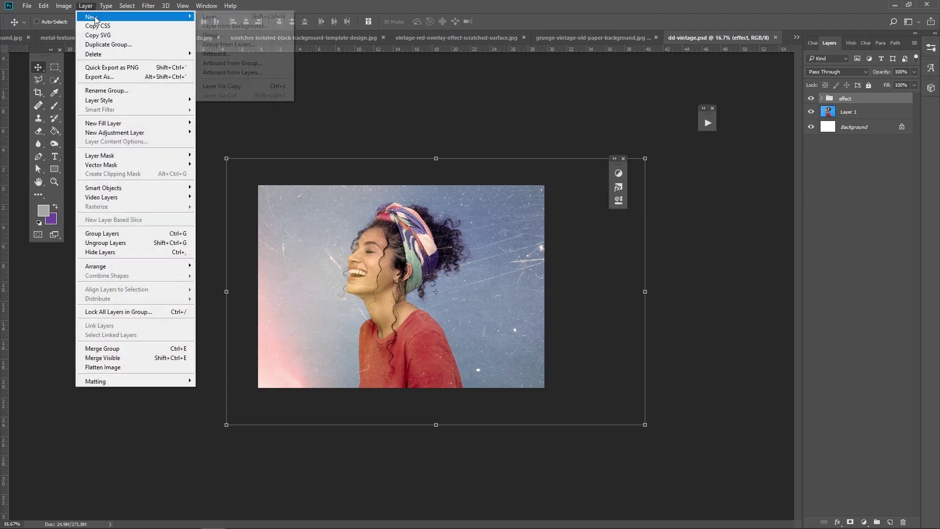
- Create a 'frame' group holding a white-filled rectangle over the middle of the photo
click(220, 32)
text(frame)
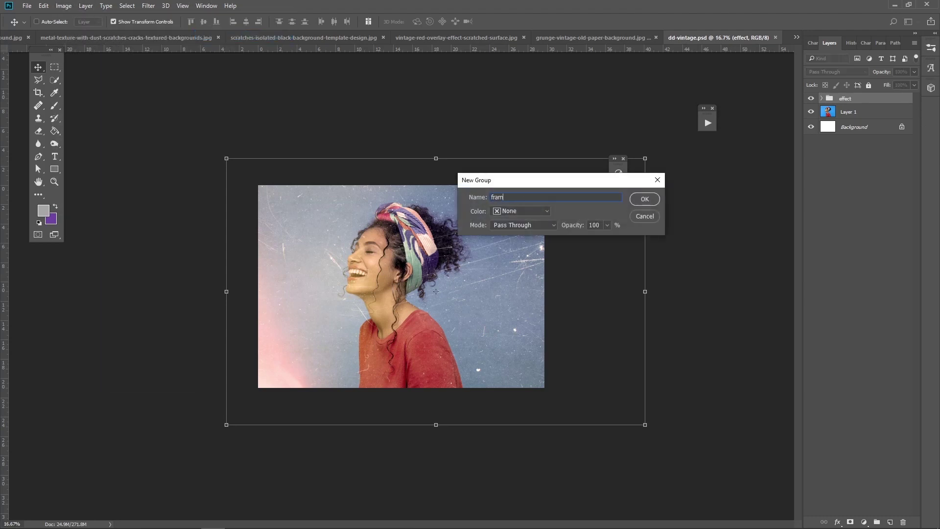
key(Return)
key(u)
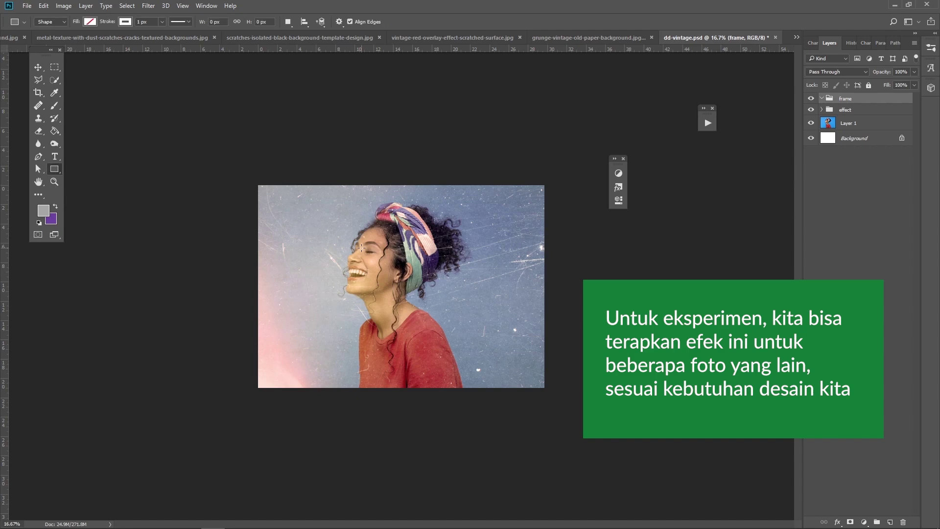
drag(296, 201, 513, 358)
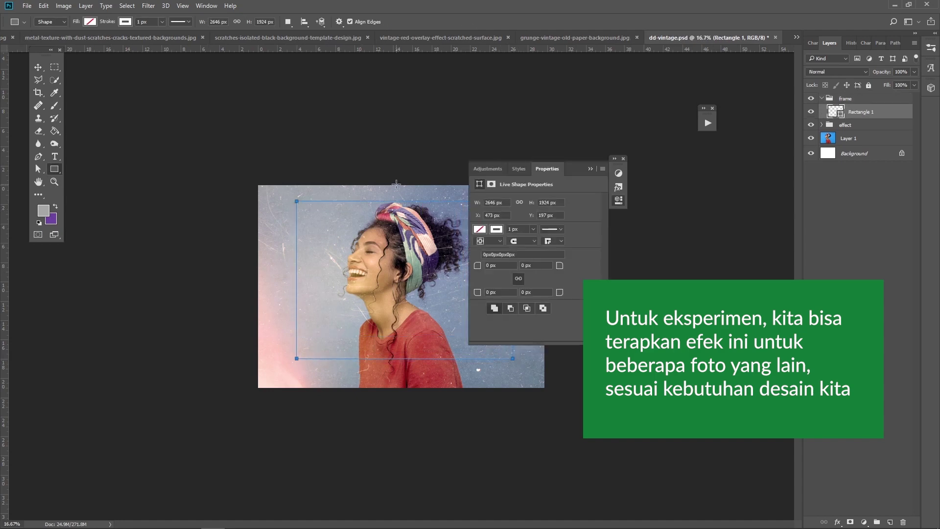
click(84, 21)
click(95, 83)
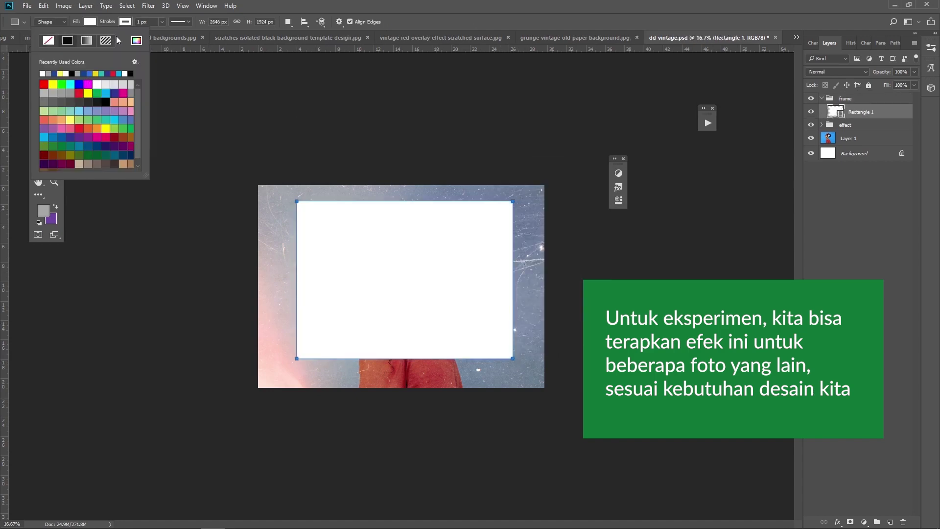
- Duplicate the rectangle and shrink the copy slightly on all four sides
click(38, 67)
click(85, 6)
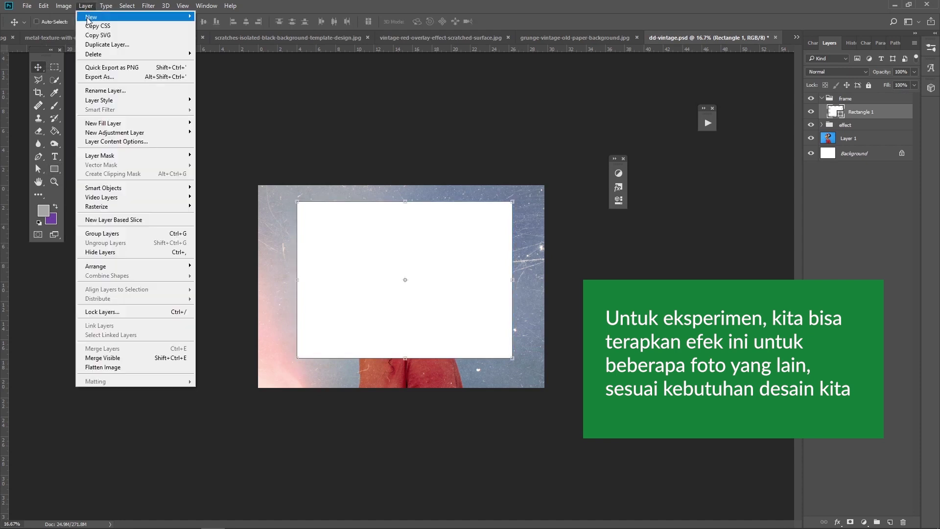
click(98, 38)
click(668, 211)
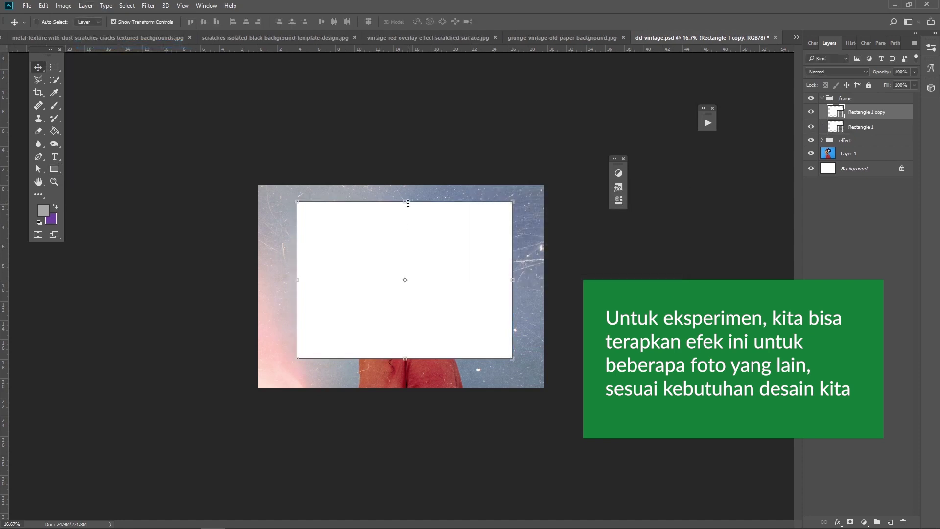
drag(408, 203, 408, 210)
drag(298, 281, 306, 284)
drag(406, 359, 409, 350)
drag(516, 280, 507, 280)
key(Return)
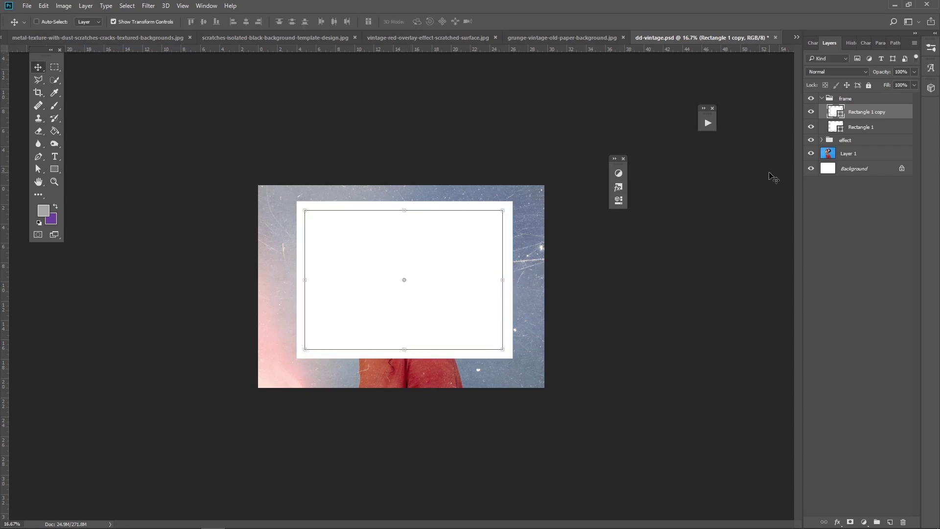
- Hide the frame group and select the entire canvas on Layer 1
click(866, 153)
click(811, 100)
key(ctrl+a)
click(37, 22)
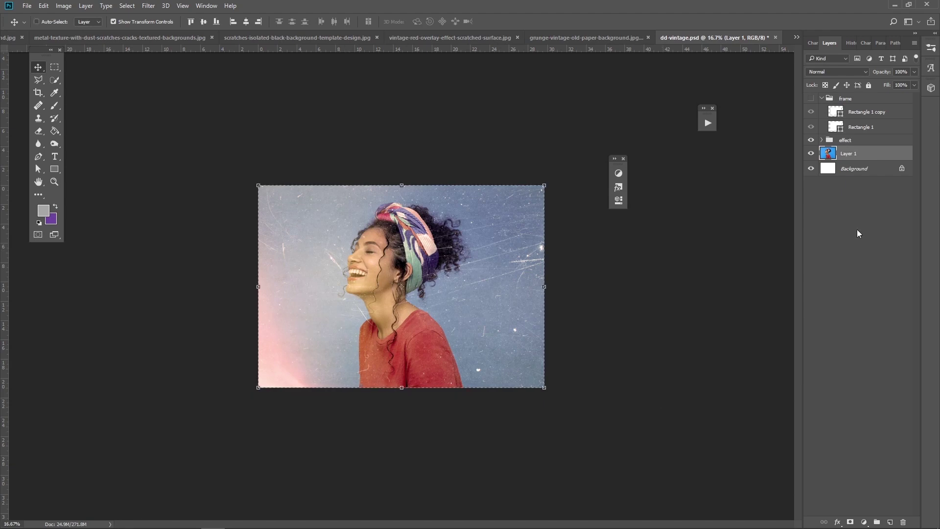
- Paste the photo above the inner rectangle and clip it to that rectangle
click(855, 100)
click(811, 99)
key(ctrl+v)
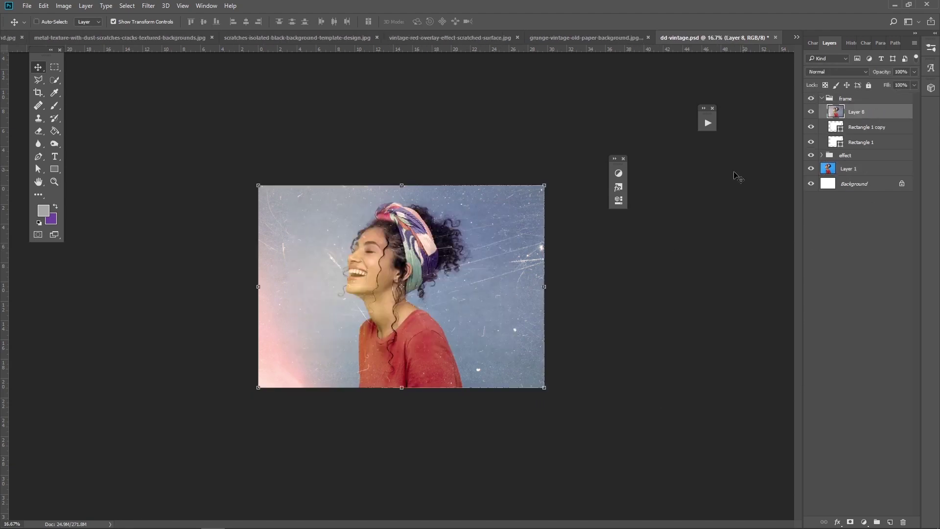
right_click(875, 116)
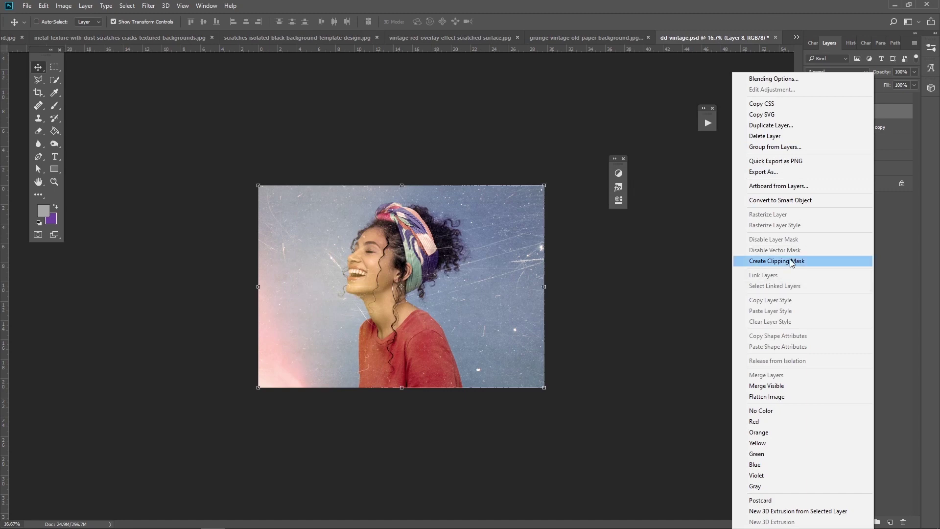
click(788, 261)
- Hide the effect group, rename the frame group to frame1 and hide it, then select Layer 1
click(812, 155)
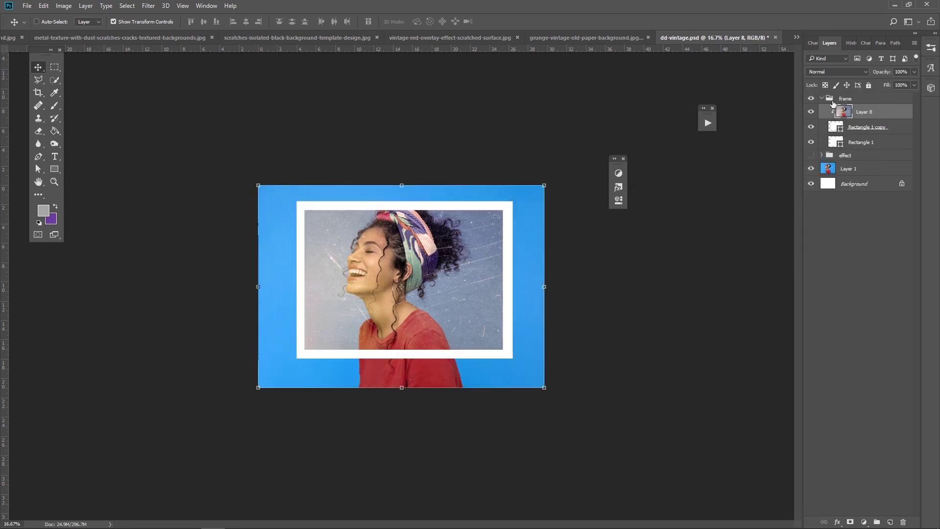
click(823, 99)
text(1)
key(Return)
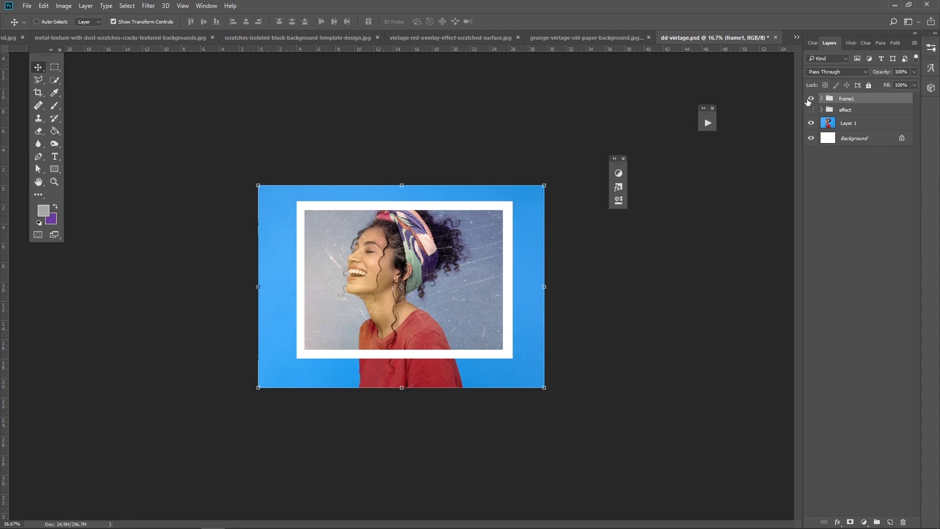
click(811, 99)
click(857, 128)
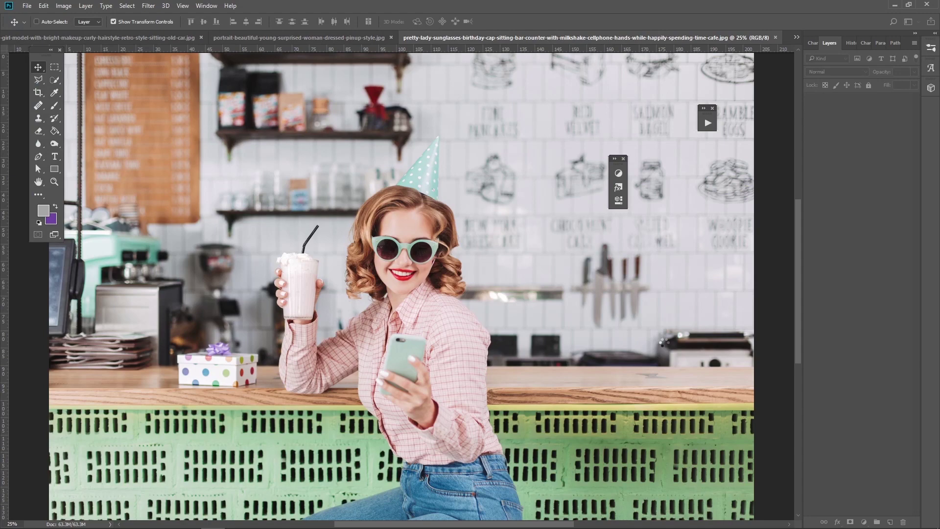
- Copy the pin-up woman area from the pin-up photo and paste it into dd-vintage.psd
key(ctrl+Tab)
click(54, 69)
drag(307, 137, 471, 296)
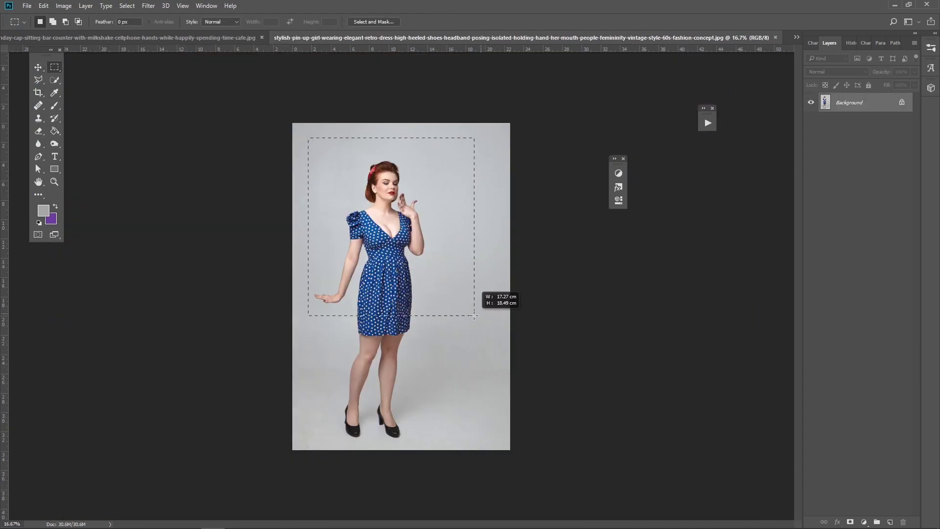
key(ctrl+shift+Tab)
click(205, 6)
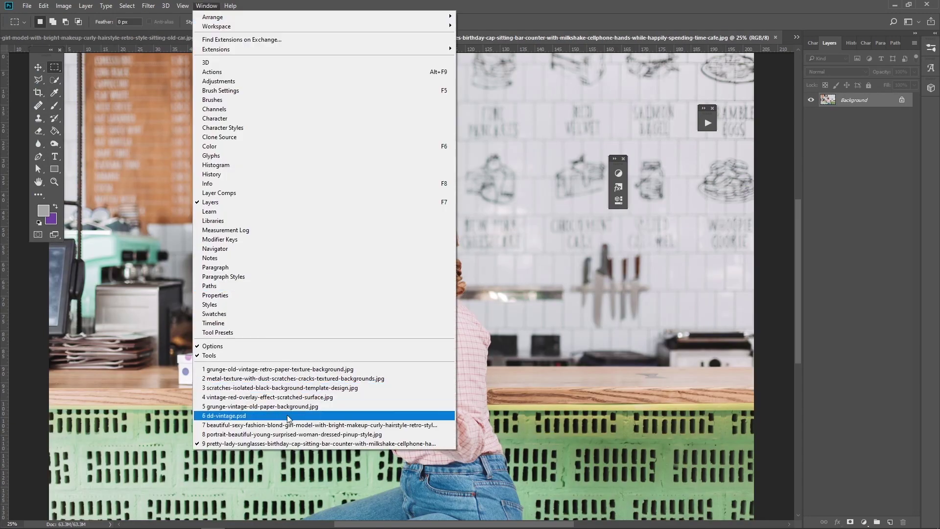
click(287, 415)
key(ctrl+v)
- Show the vintage effect group, hide Layer 1, and hide Layer 1 copy's ghostly blue overlays
click(811, 109)
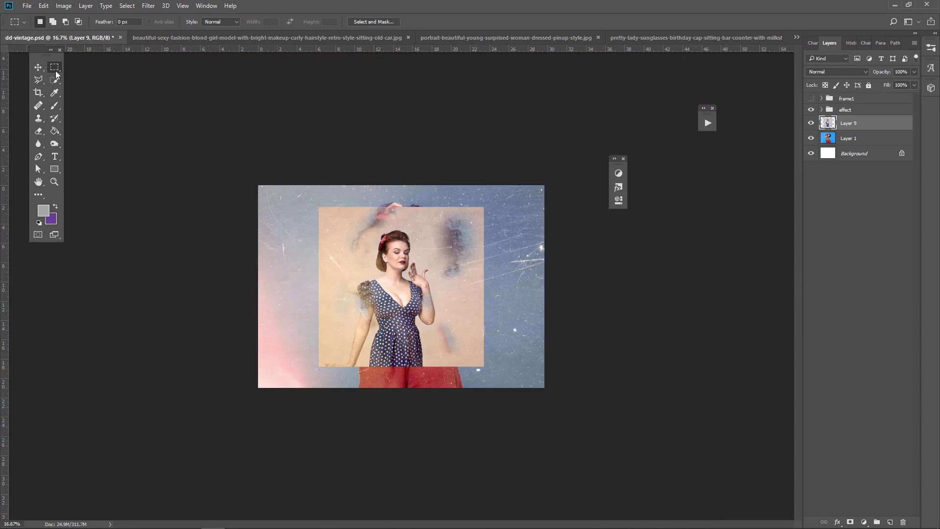
click(811, 138)
key(z)
click(252, 291)
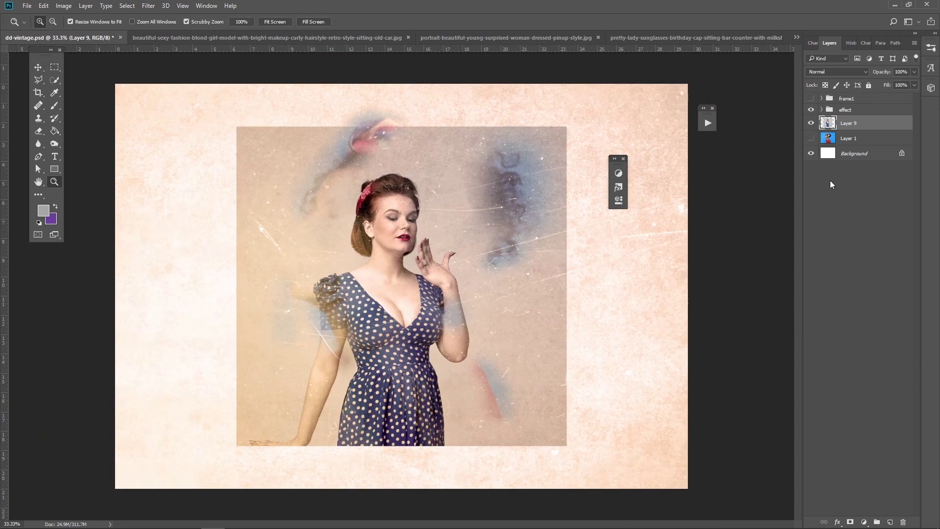
click(822, 110)
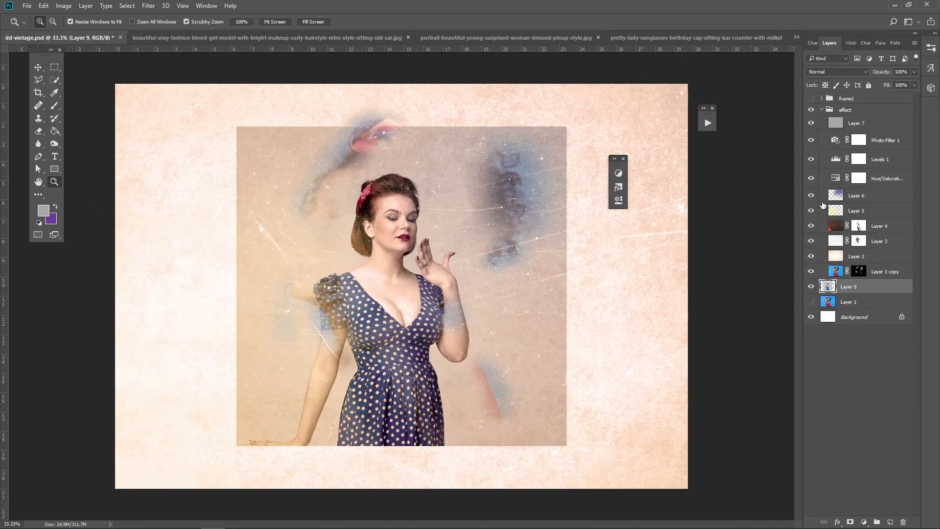
click(812, 240)
click(811, 272)
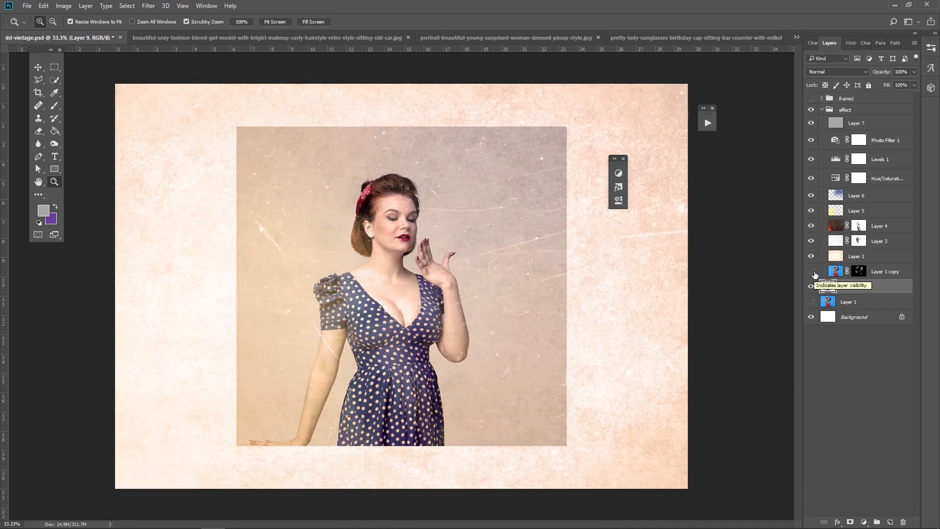
click(404, 244)
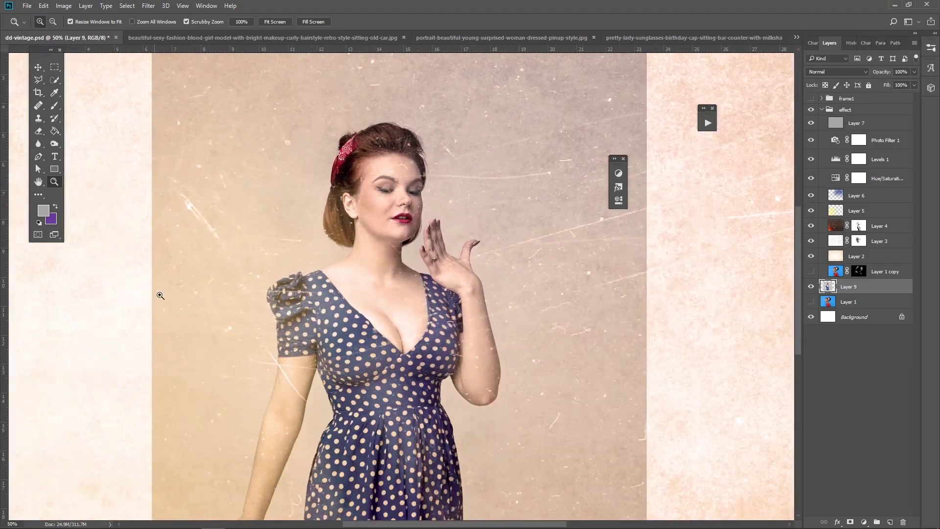
key(ctrl+minus)
key(ctrl+minus)
- Marquee-select the photo area, hide the effect group and show the frame1 group
key(v)
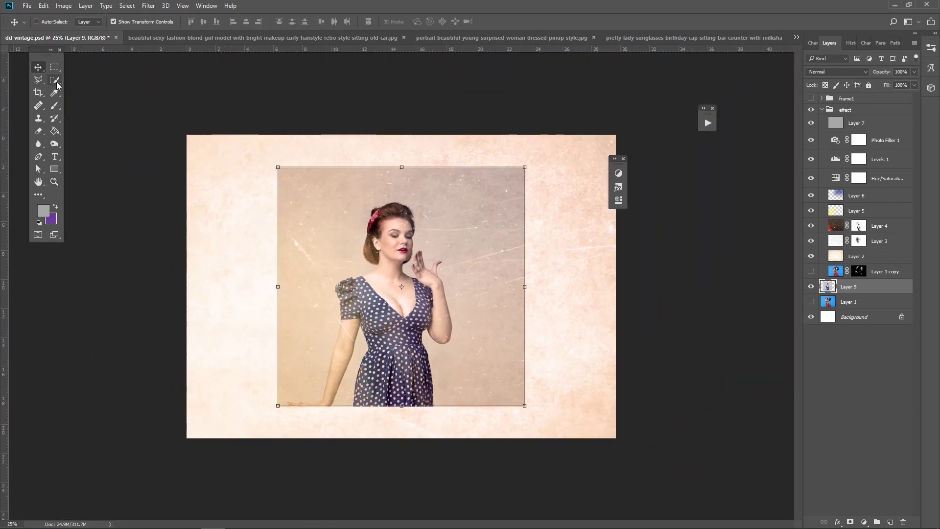
click(55, 67)
drag(498, 378, 518, 401)
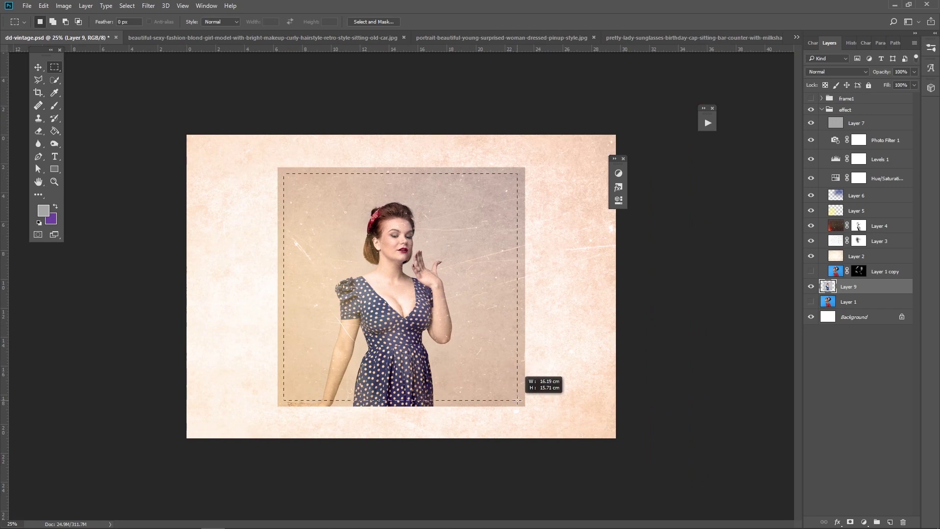
click(822, 109)
click(811, 110)
click(846, 98)
click(86, 5)
click(98, 36)
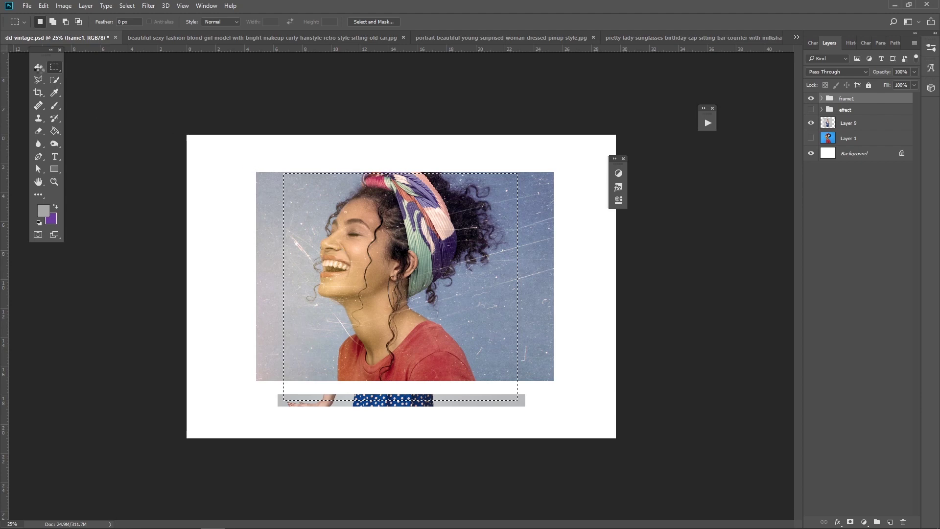
- Duplicate frame1 as 'frame2', paste the pin-up photo, hide Layer 8 and clip the new photo into the frame
click(85, 6)
click(103, 46)
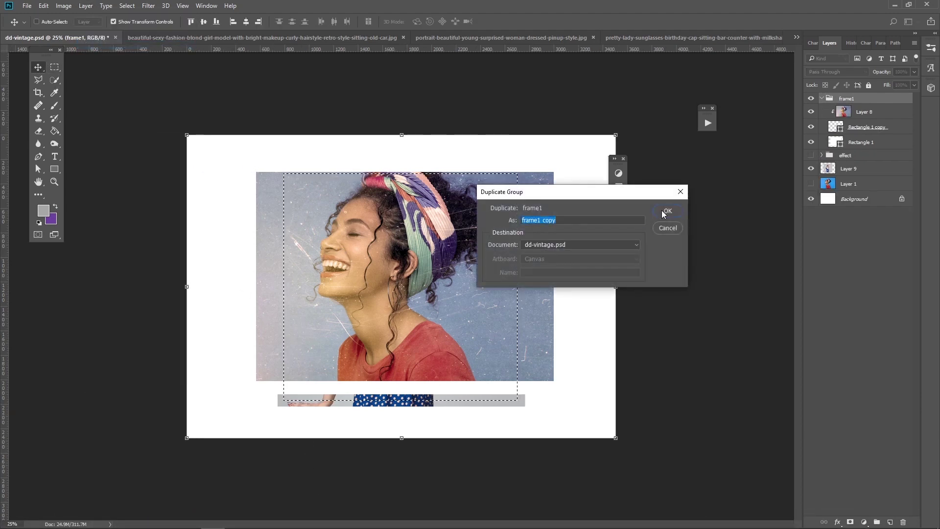
click(664, 212)
text(frame2)
key(Return)
click(864, 112)
key(ctrl+v)
click(811, 127)
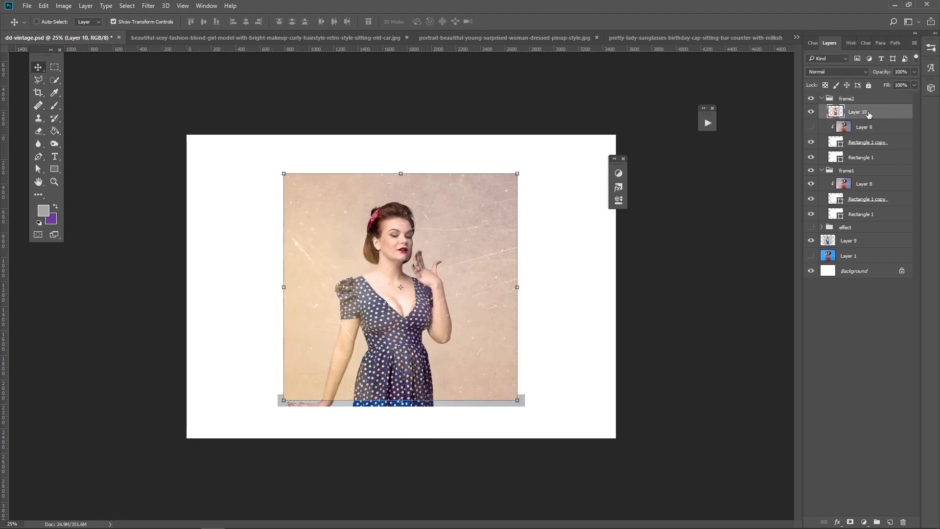
drag(857, 112, 847, 145)
- Resize both frame rectangles so the white frame fits the pin-up photo
click(877, 143)
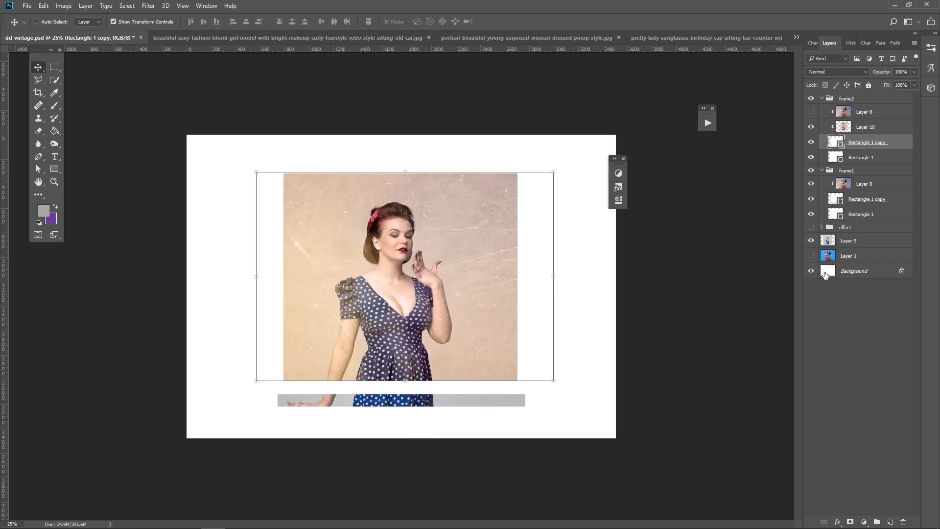
shift+click(856, 157)
drag(404, 162, 403, 172)
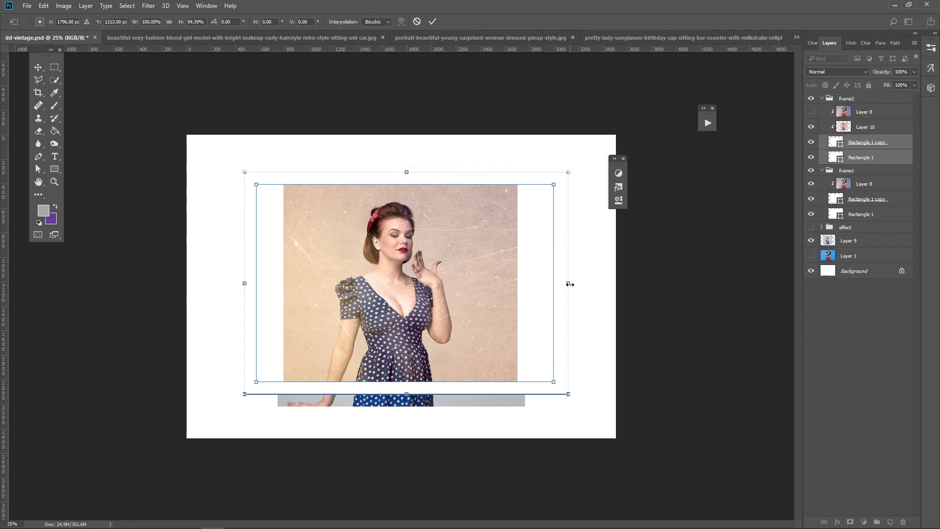
drag(568, 283, 523, 288)
drag(245, 285, 297, 297)
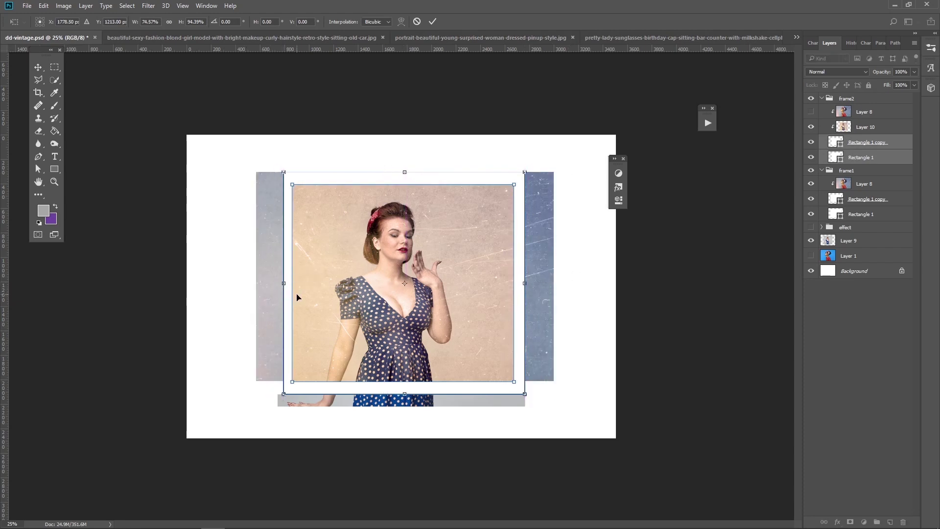
drag(407, 397, 405, 412)
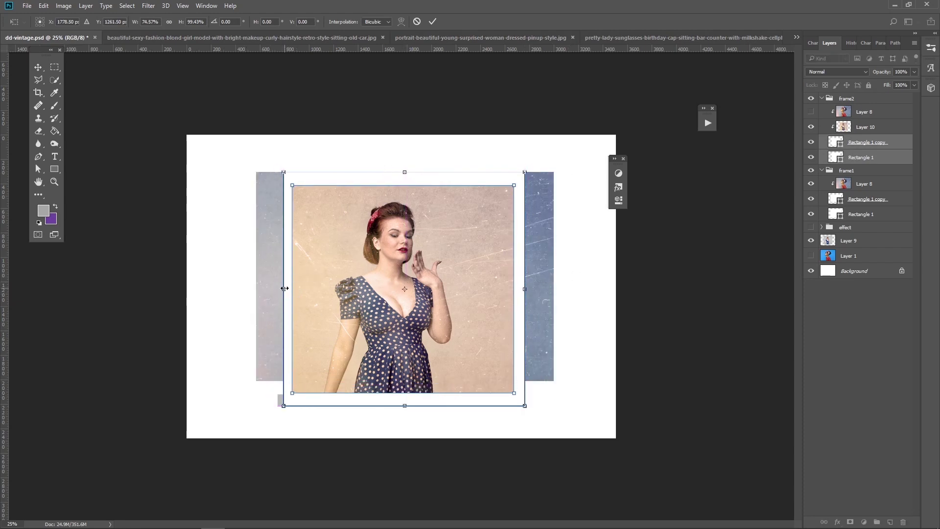
drag(285, 288, 279, 288)
key(Return)
drag(402, 406, 401, 412)
key(Return)
- Raise the frame's top edge slightly, then hide both the frame1 and frame2 groups
click(811, 171)
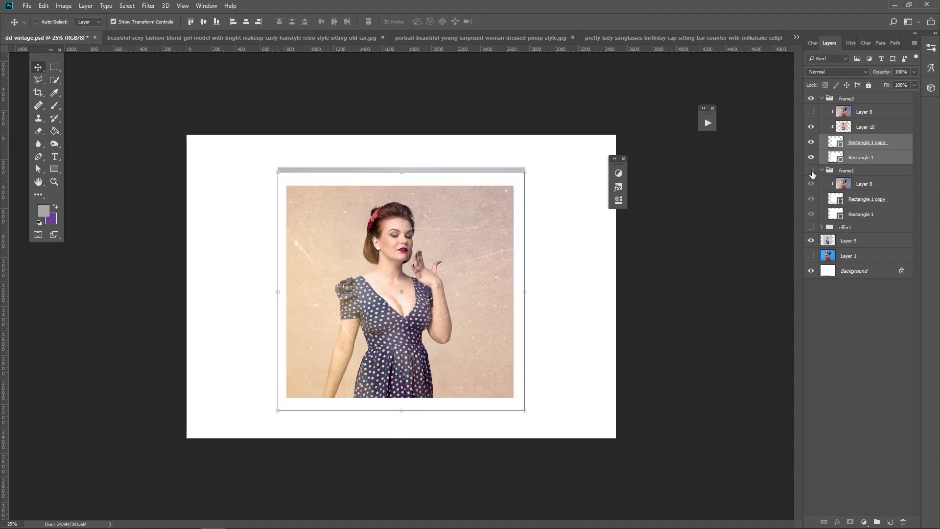
drag(402, 170, 402, 167)
key(Return)
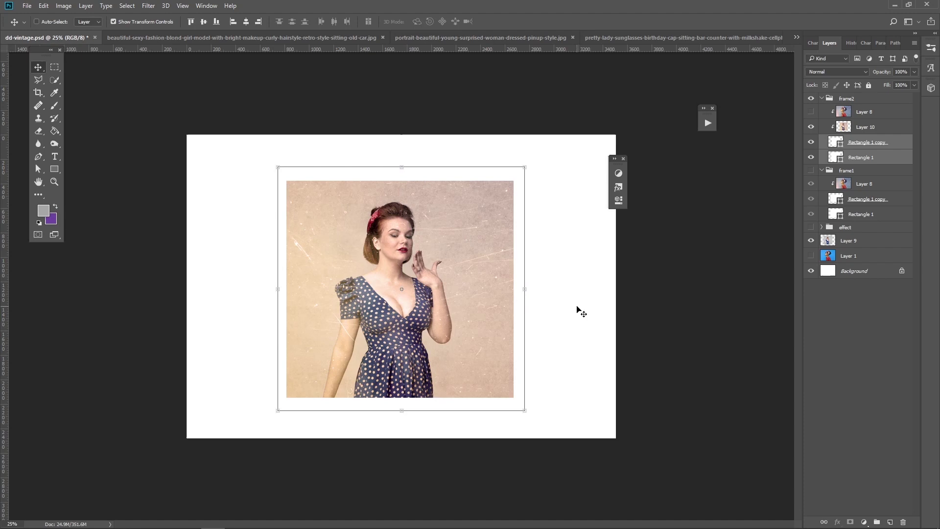
click(822, 99)
click(811, 182)
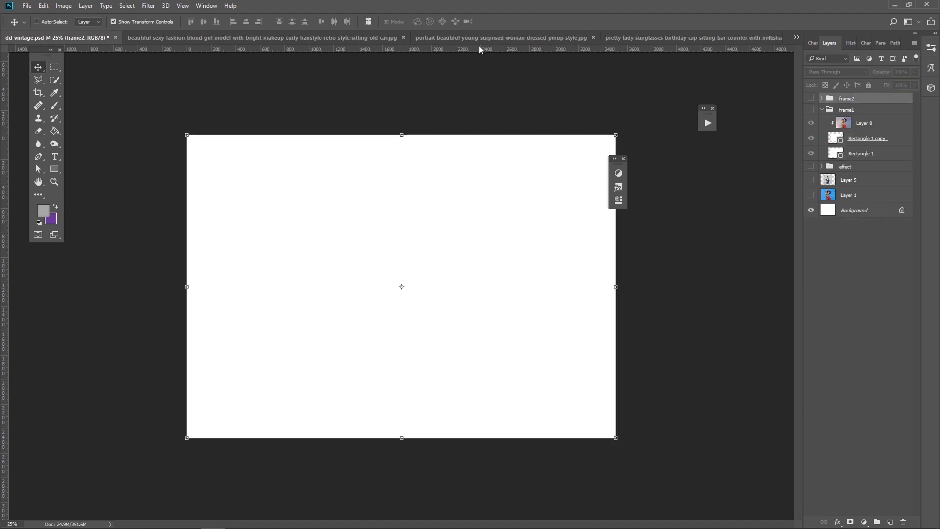
- Paste the sunglasses woman into the collage above Layer 9, enlarge it and shift it right
click(480, 38)
key(m)
drag(109, 120, 592, 490)
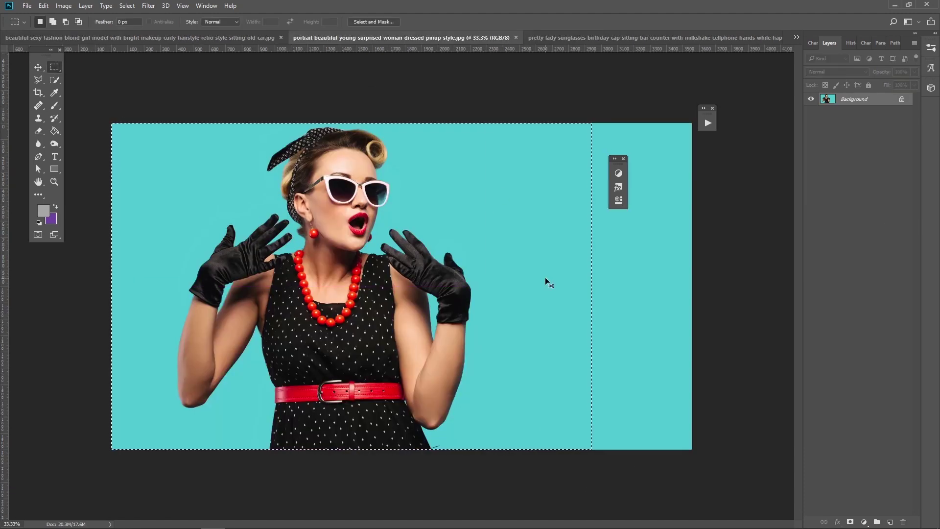
key(ctrl+Tab)
click(848, 180)
key(ctrl+v)
click(37, 67)
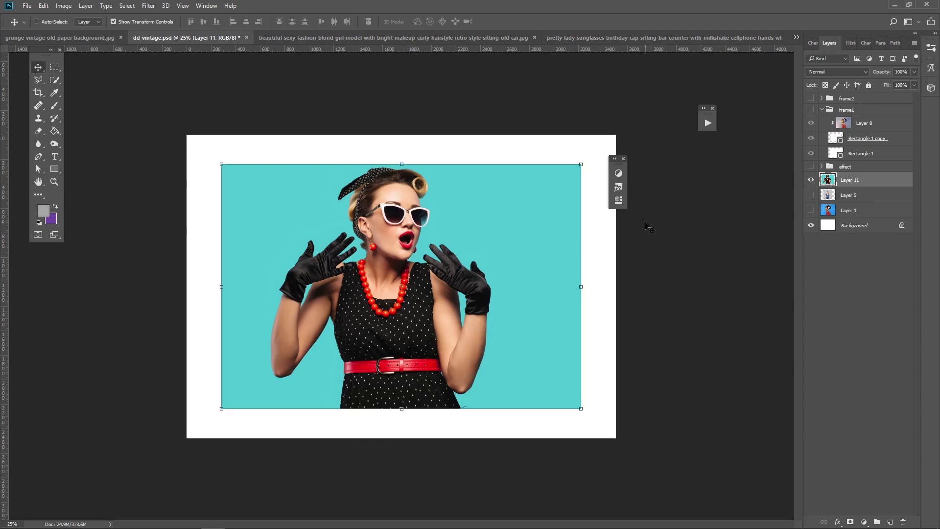
drag(581, 164, 595, 155)
click(811, 167)
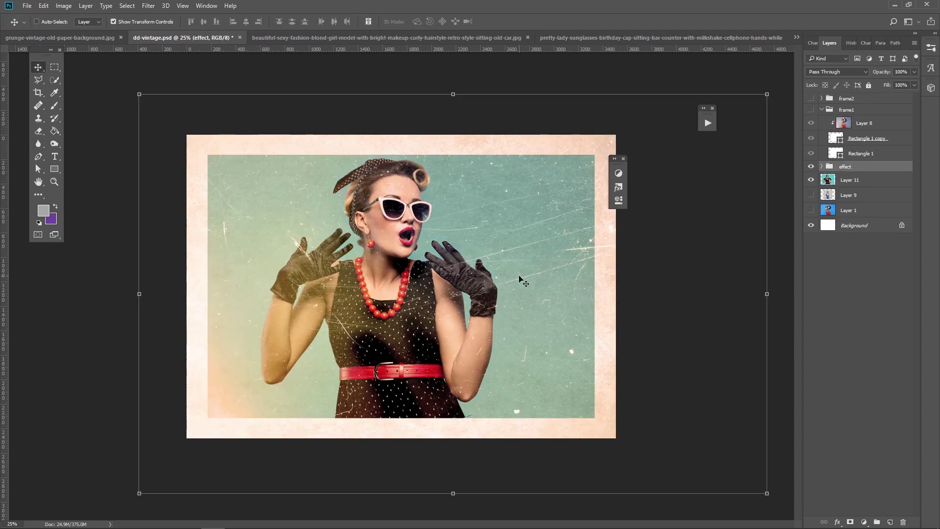
drag(463, 231, 570, 230)
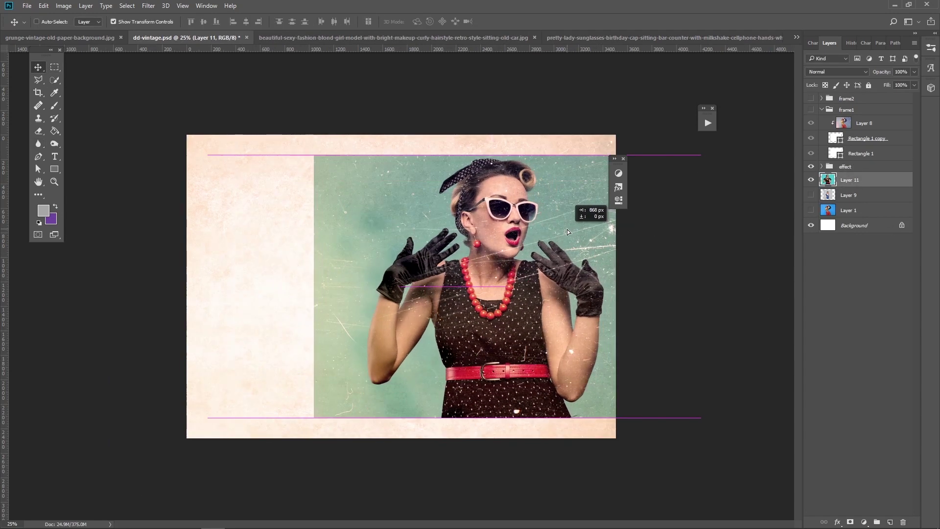
- Select the frame's interior, hide Layer 11, and duplicate frame2 as a visible frame2 copy group
click(54, 67)
drag(607, 377, 616, 387)
click(812, 179)
click(852, 98)
click(86, 6)
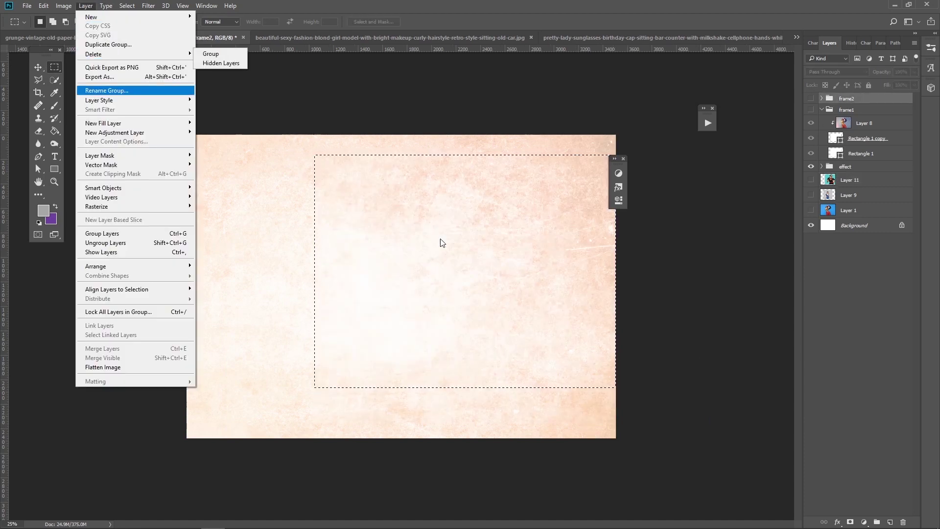
click(108, 44)
click(811, 98)
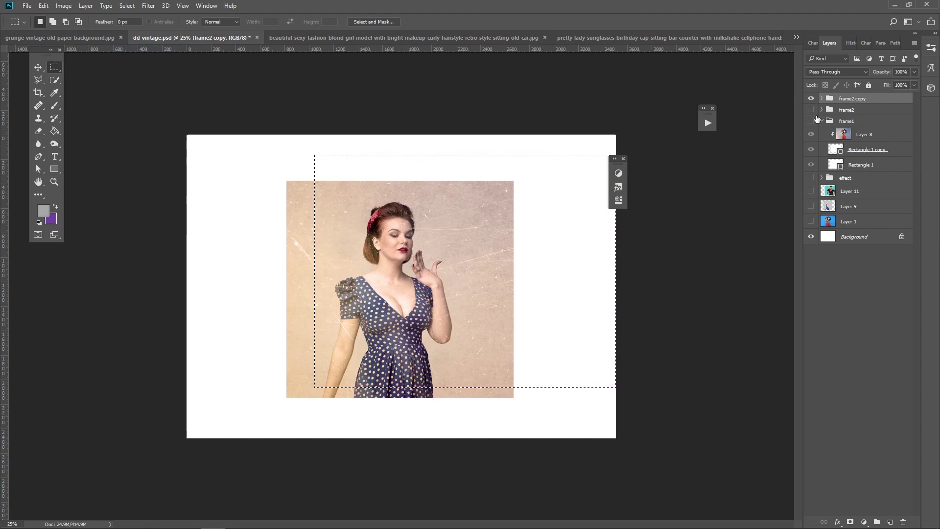
click(821, 98)
- Delete Layer 8 and Layer 10 from frame2 copy, then centre and shrink the sunglasses photo inside
click(877, 111)
shift+click(894, 126)
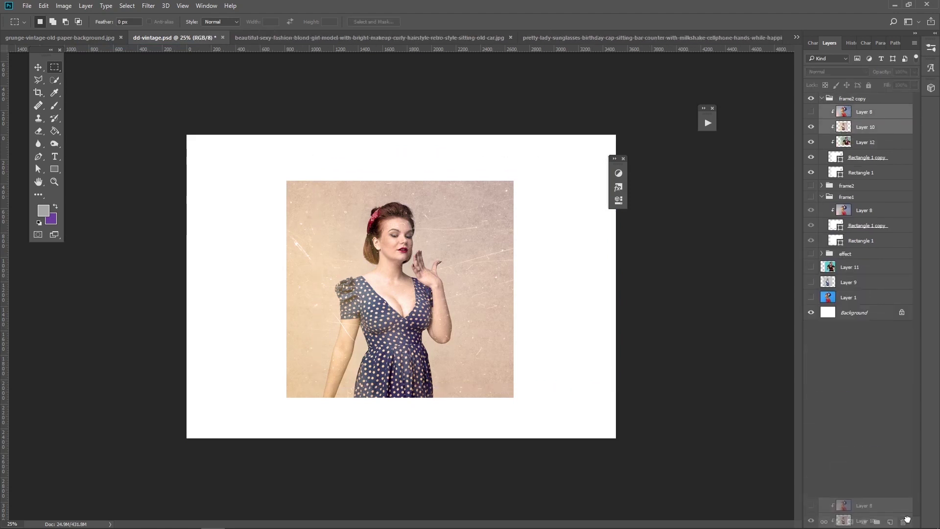
drag(894, 126, 903, 522)
click(881, 129)
click(38, 67)
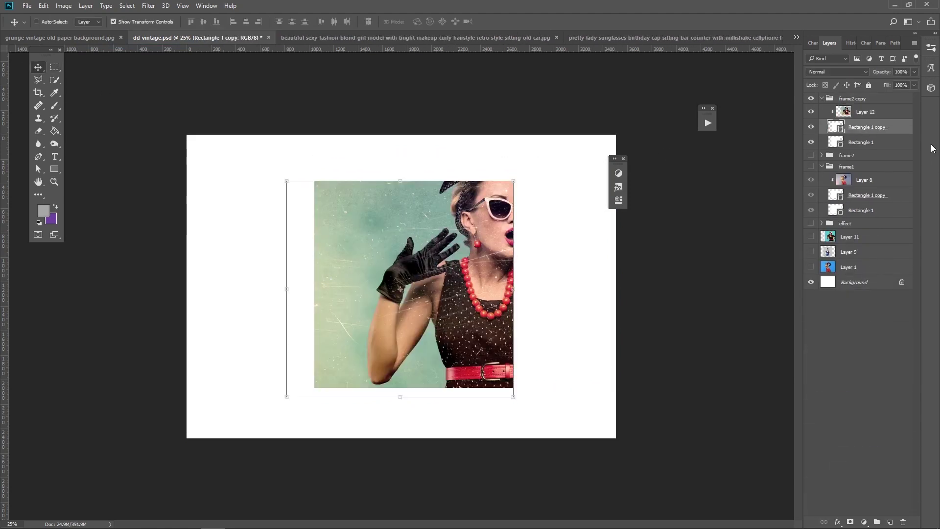
click(861, 142)
click(865, 112)
drag(450, 211, 363, 235)
drag(224, 413, 267, 385)
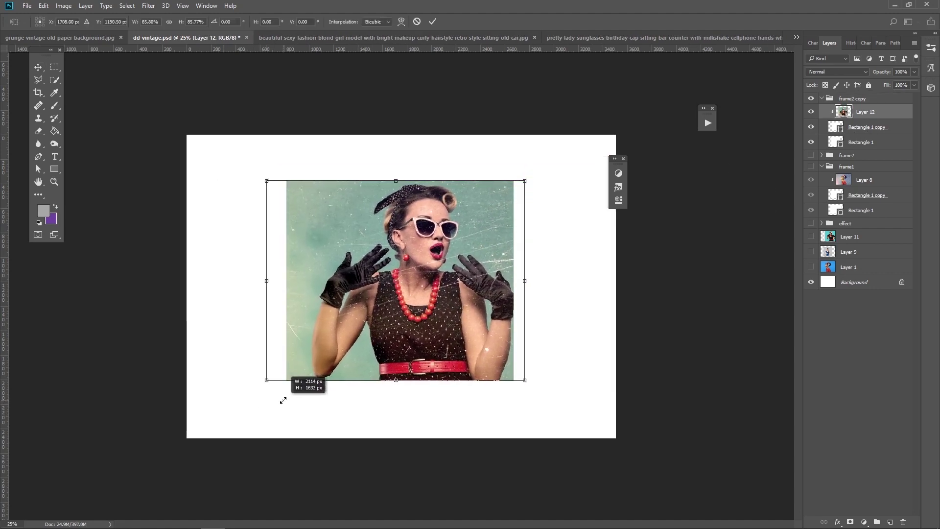
key(Return)
- Shorten both frame rectangles vertically to fit the sunglasses photo, then bring up the car photo
key(alt+bracketleft)
shift+click(860, 142)
key(ctrl+t)
drag(402, 410, 403, 391)
drag(402, 167, 401, 175)
key(Return)
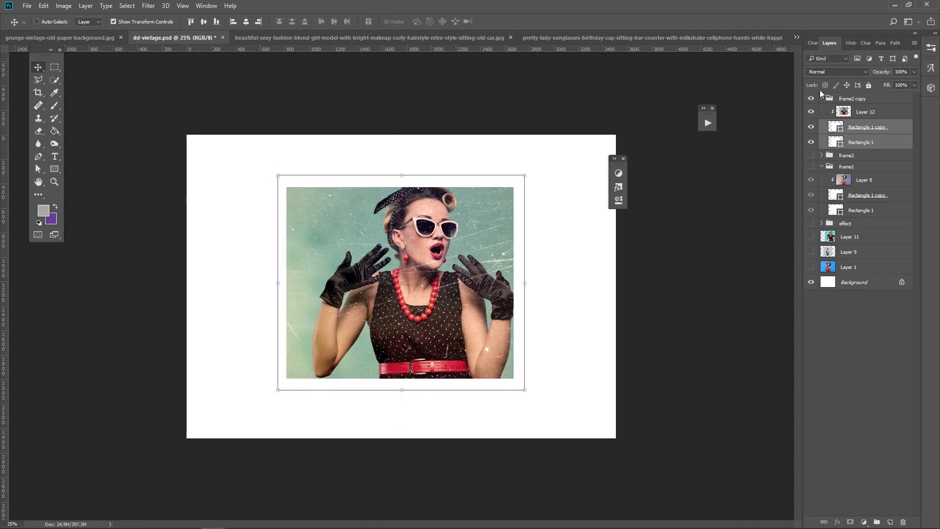
click(418, 38)
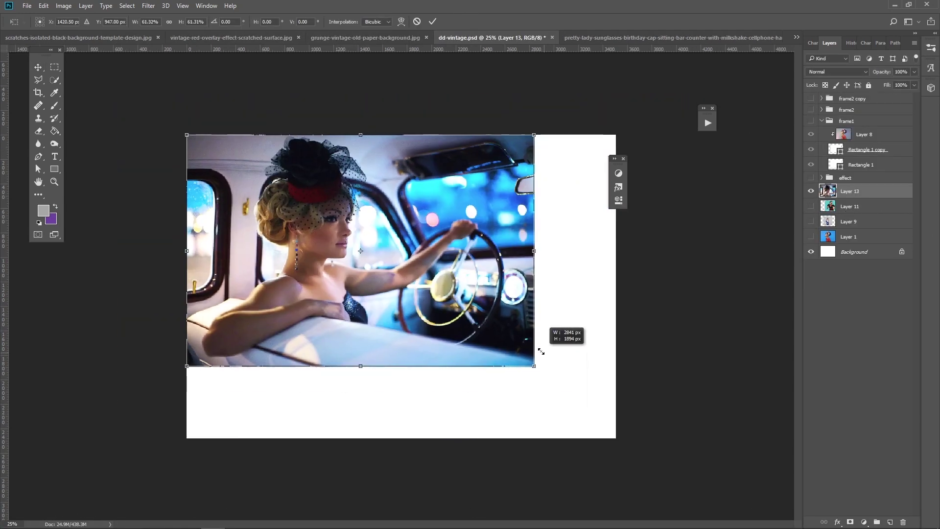
- Enlarge and reposition the car photo Layer 13, select the frame interior, then hide Layer 13
drag(540, 352, 585, 412)
key(Return)
click(812, 178)
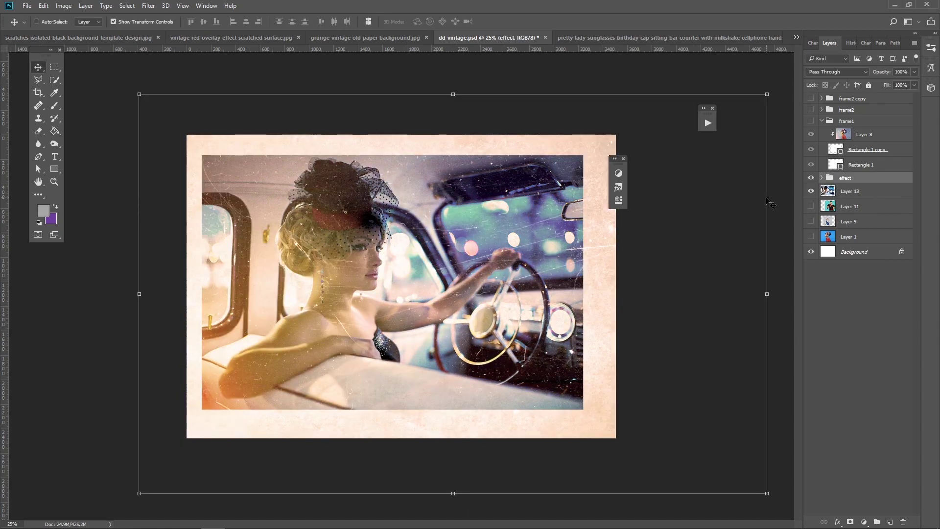
click(850, 191)
drag(403, 232, 395, 202)
key(m)
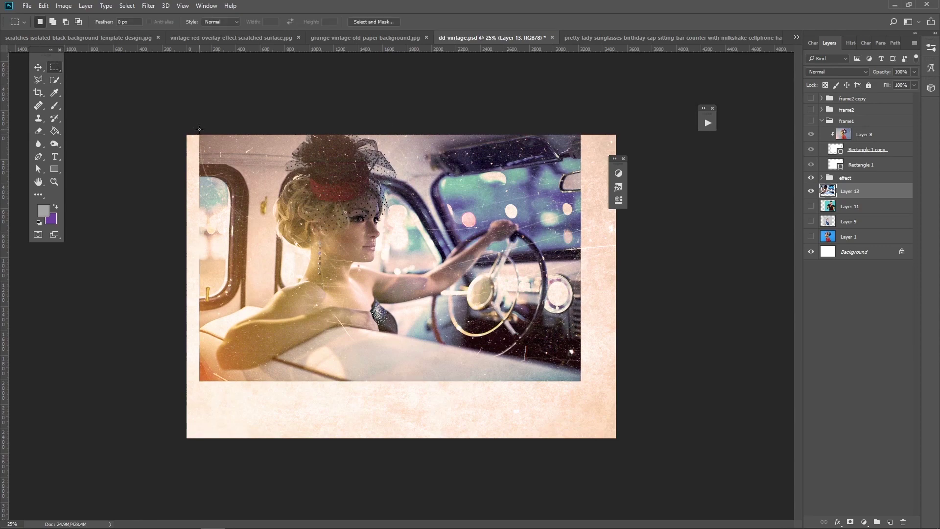
drag(581, 376, 579, 377)
click(811, 191)
- Duplicate frame2 copy as frame2 copy 2 and replace its old photo with the car-driver image
click(811, 98)
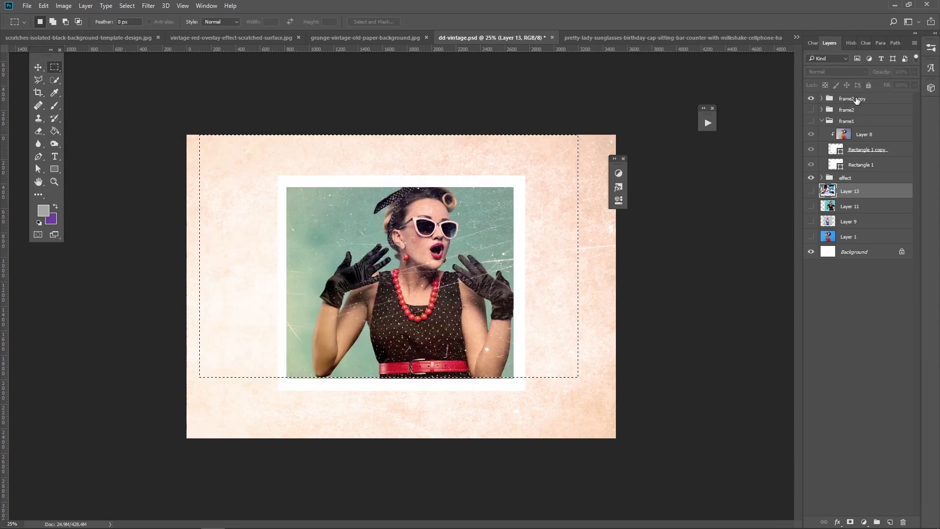
click(852, 98)
click(105, 5)
click(123, 40)
key(Return)
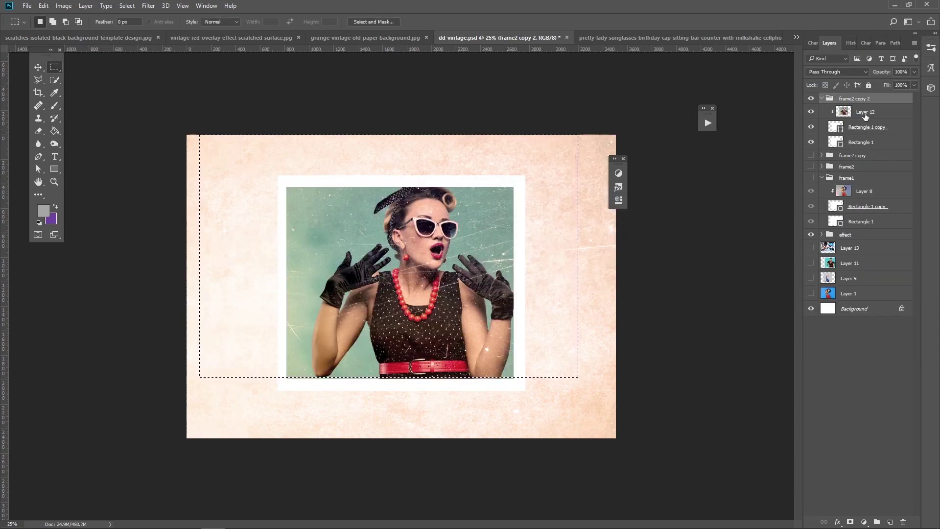
key(ctrl+j)
click(811, 111)
drag(865, 111, 903, 522)
- Reposition the car-driver photo and stretch both white frame rectangles wider
key(v)
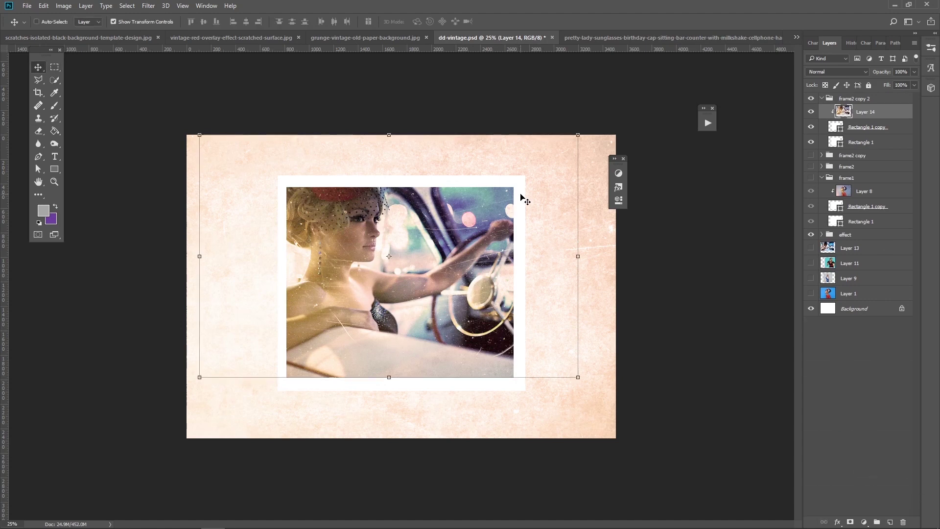
drag(338, 220, 353, 248)
click(866, 127)
shift+click(860, 142)
mouse_move(526, 283)
mouse_down()
mouse_move(577, 291)
mouse_move(553, 284)
mouse_up()
key(Return)
- Resize the inner rectangle, move the white frame up, and hide the frame2 copy 2 group
click(867, 127)
key(ctrl+t)
key(Return)
shift+click(860, 142)
drag(443, 234, 444, 222)
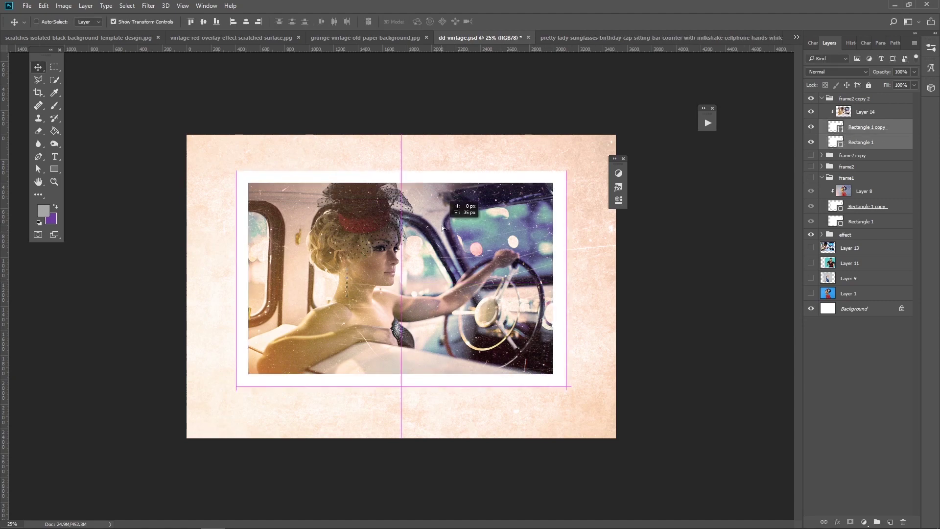
click(822, 99)
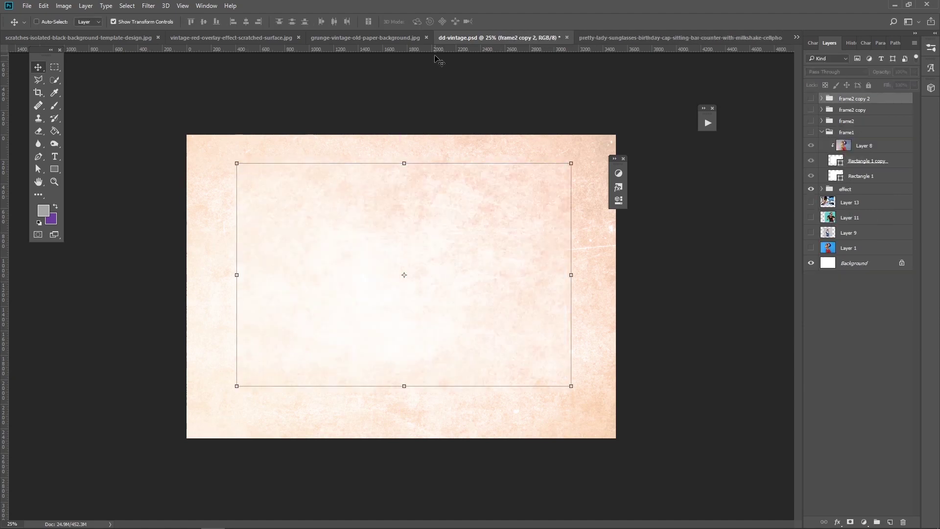
key(ctrl+Tab)
key(m)
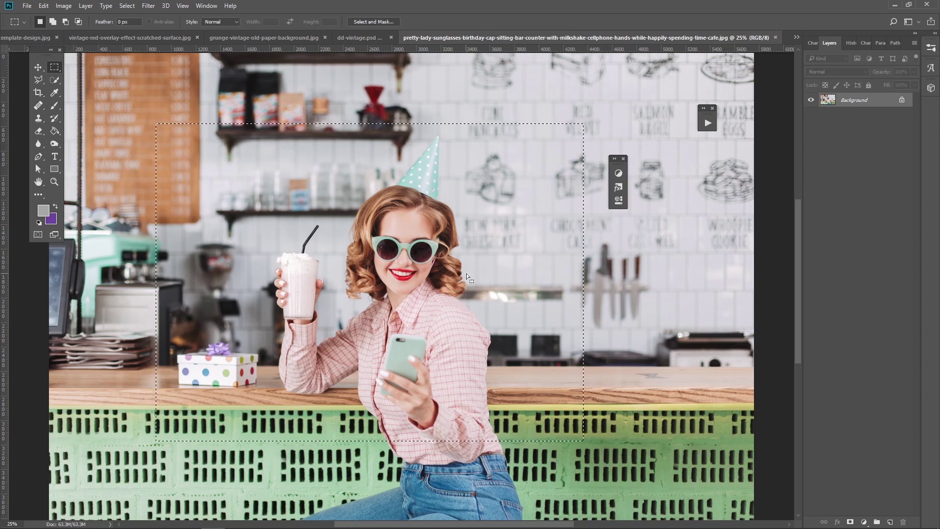
- Paste the café photo into dd-vintage, shrink it to about 76% and move it right and up
key(ctrl+c)
key(ctrl+shift+Tab)
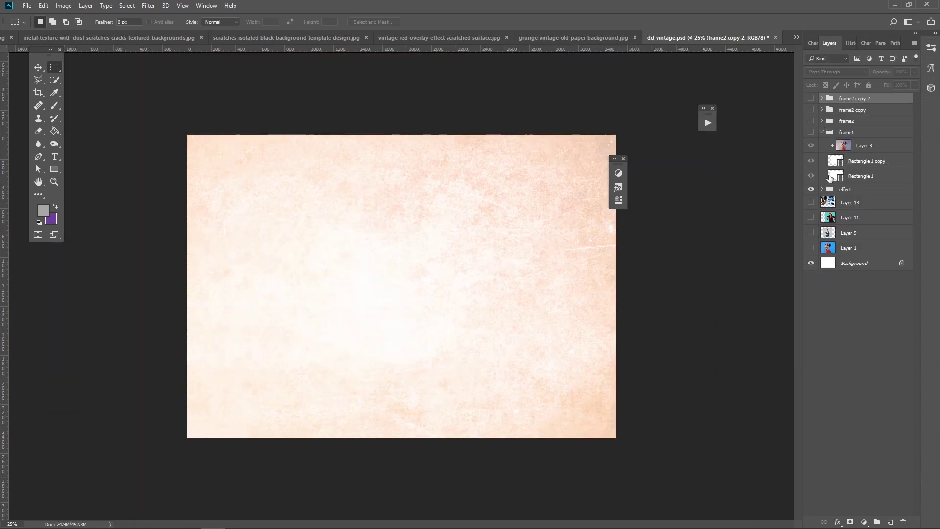
key(ctrl+v)
key(ctrl+t)
drag(608, 475, 558, 410)
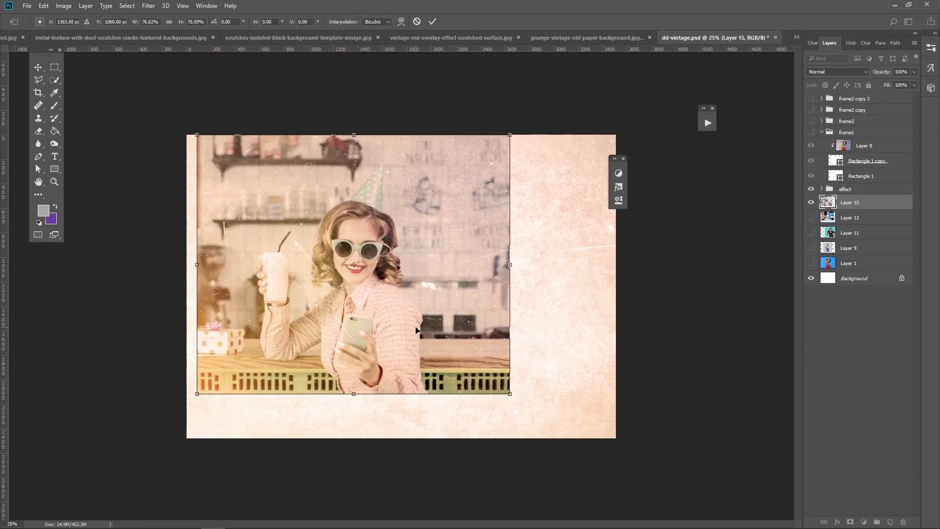
key(Return)
drag(423, 237, 553, 174)
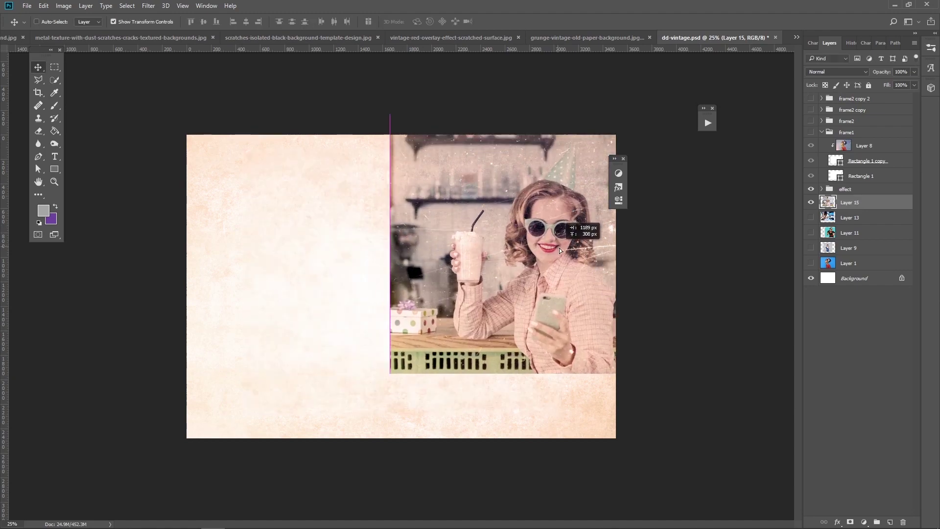
- Select the photo's right part, duplicate the frame group as frame2 copy 3, and hide Layer 15
key(m)
drag(422, 134, 625, 335)
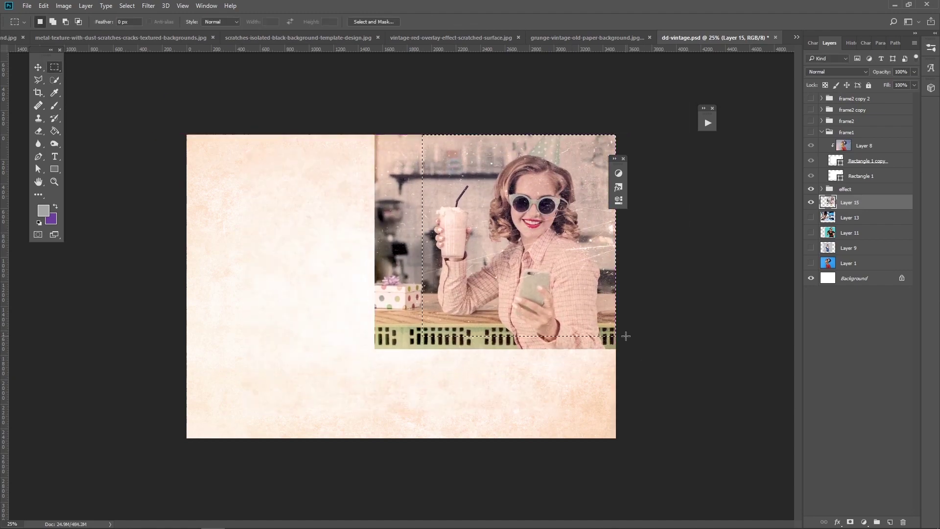
click(854, 99)
click(85, 5)
click(106, 40)
key(Return)
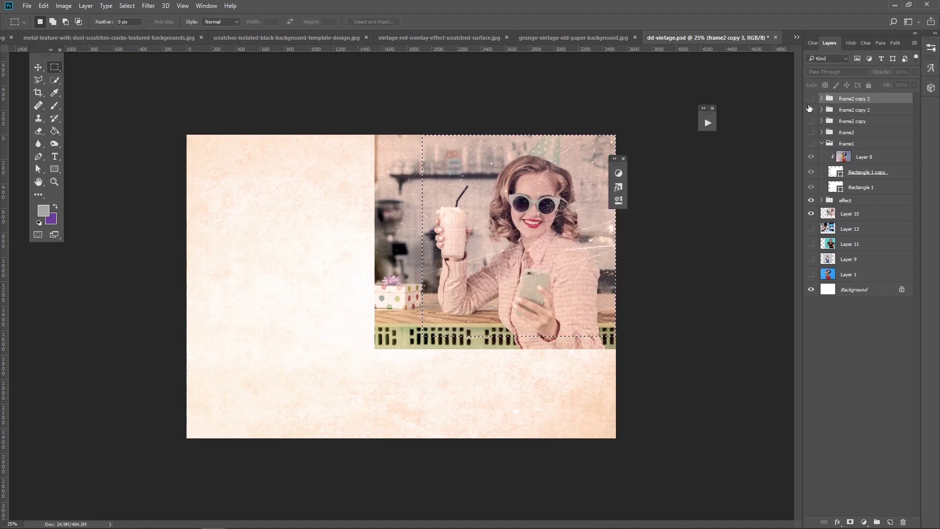
click(811, 98)
click(809, 214)
- Paste the milkshake photo into frame2 copy 3 as clipped Layer 16 and position it
click(823, 98)
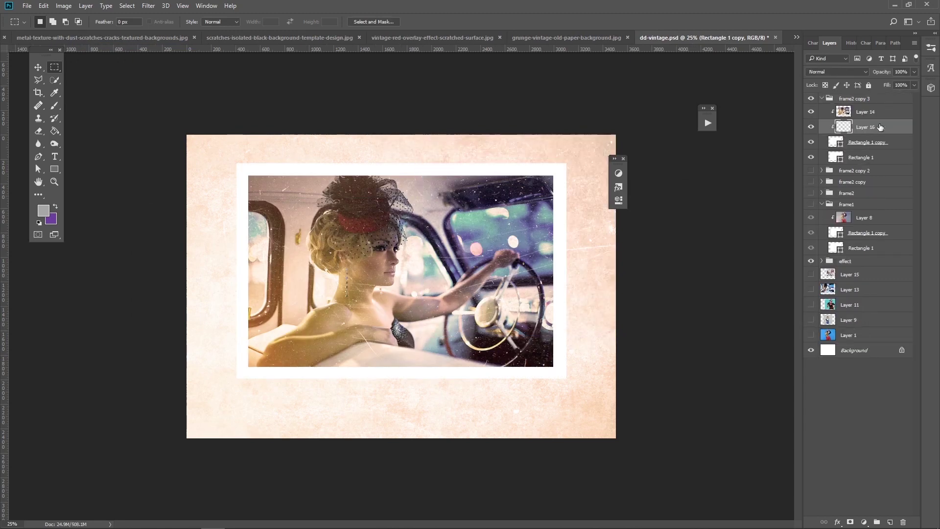
key(ctrl+v)
key(v)
key(ctrl+t)
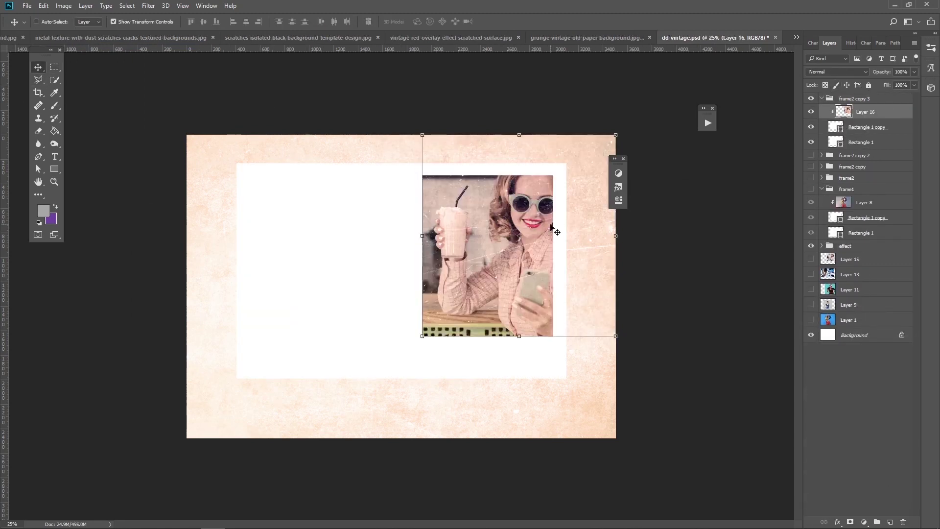
drag(488, 255, 457, 277)
- Narrow the white frame and inner photo rectangle into a portrait shape
key(Return)
drag(236, 271, 373, 270)
key(Return)
ctrl+click(405, 211)
key(ctrl+t)
key(Return)
ctrl+click(473, 277)
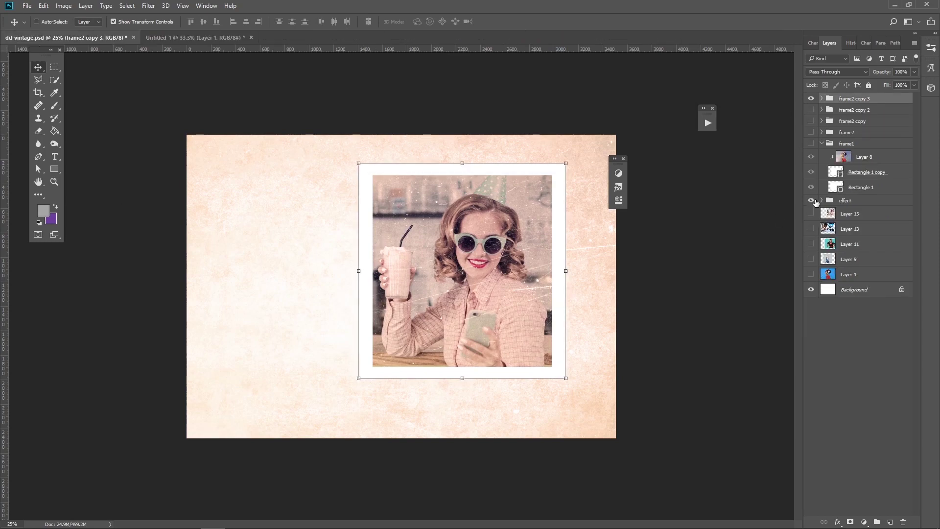
- In Untitled-1, shrink the headband photo frame and move it up onto the car
click(811, 200)
click(191, 37)
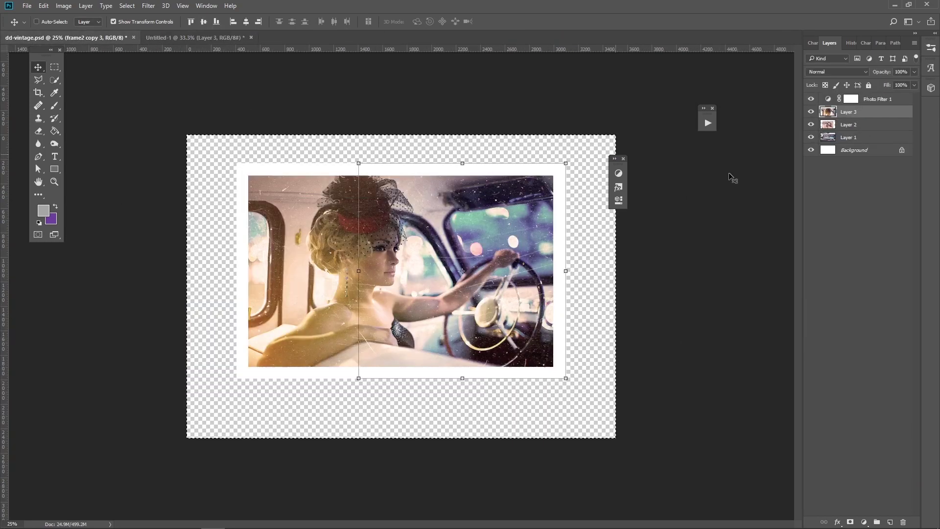
click(811, 132)
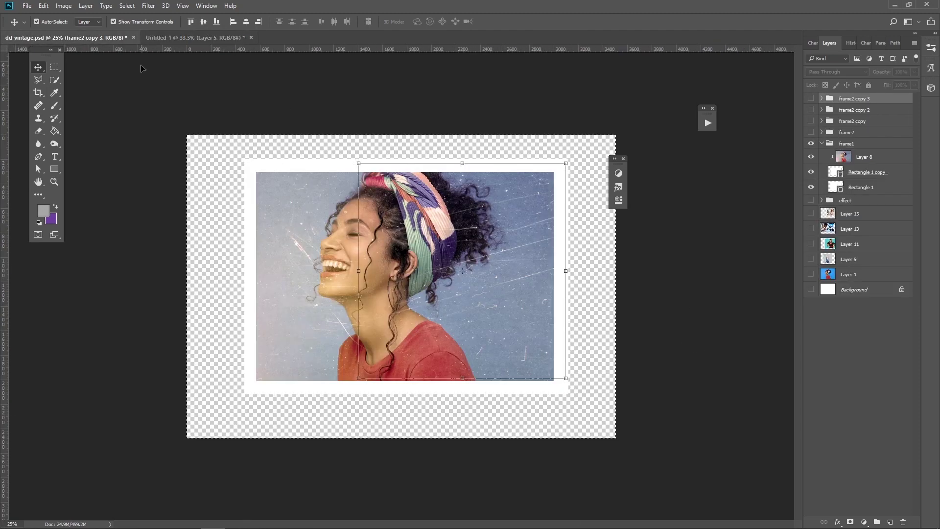
drag(245, 199, 403, 312)
drag(465, 363, 426, 250)
key(Return)
click(54, 182)
click(428, 246)
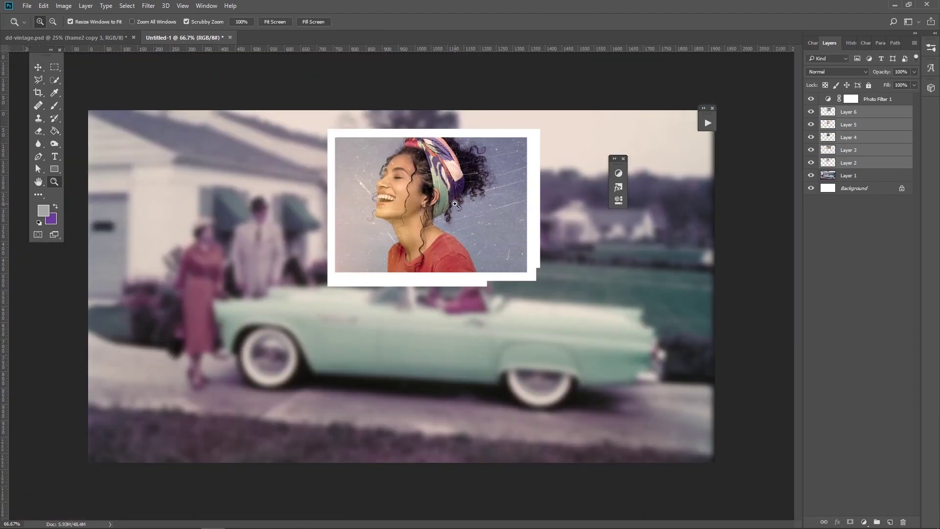
- Add a drop shadow to Layer 6 with a distance of 17 px
click(849, 111)
click(86, 5)
click(275, 202)
drag(641, 279, 645, 288)
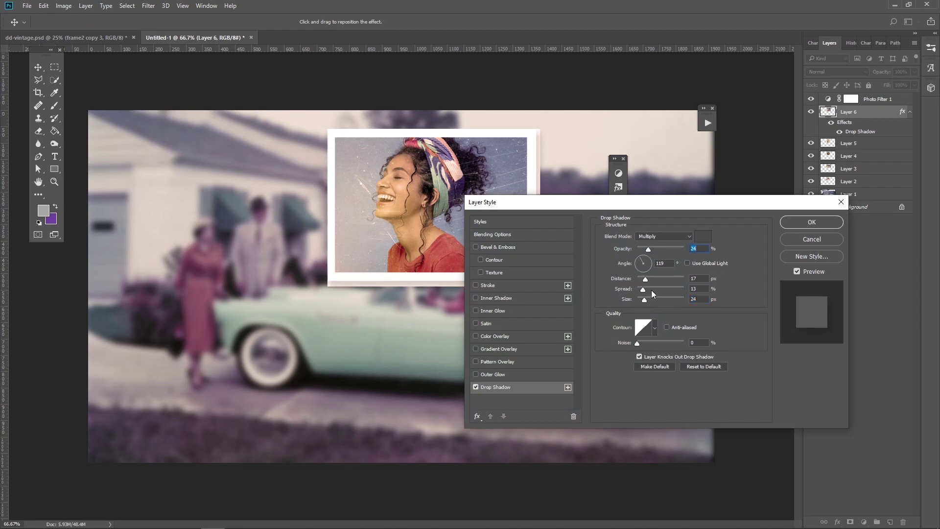
- Apply Layer 6's drop shadow and paste the same layer style onto Layers 2–5
click(812, 222)
mouse_move(461, 205)
mouse_down()
mouse_move(558, 260)
mouse_move(548, 260)
mouse_up()
right_click(872, 143)
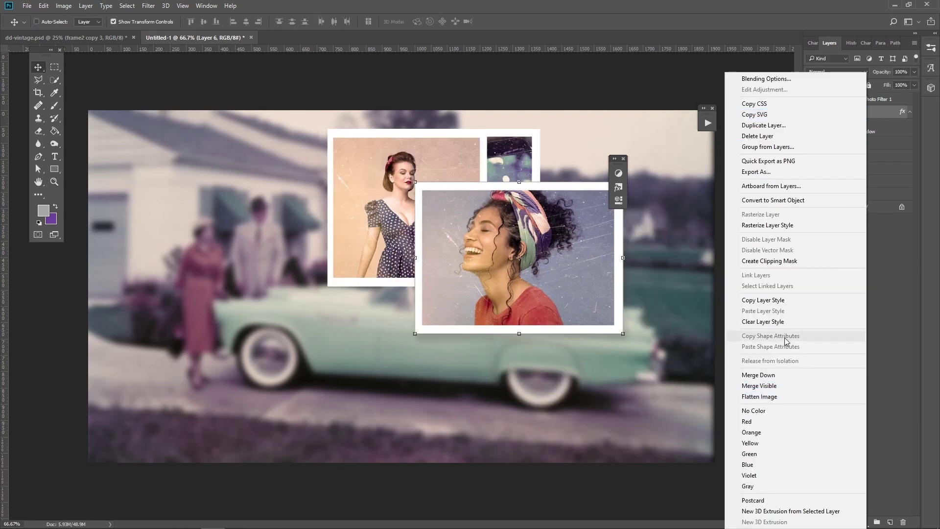
click(849, 143)
shift+click(864, 181)
right_click(864, 181)
click(783, 322)
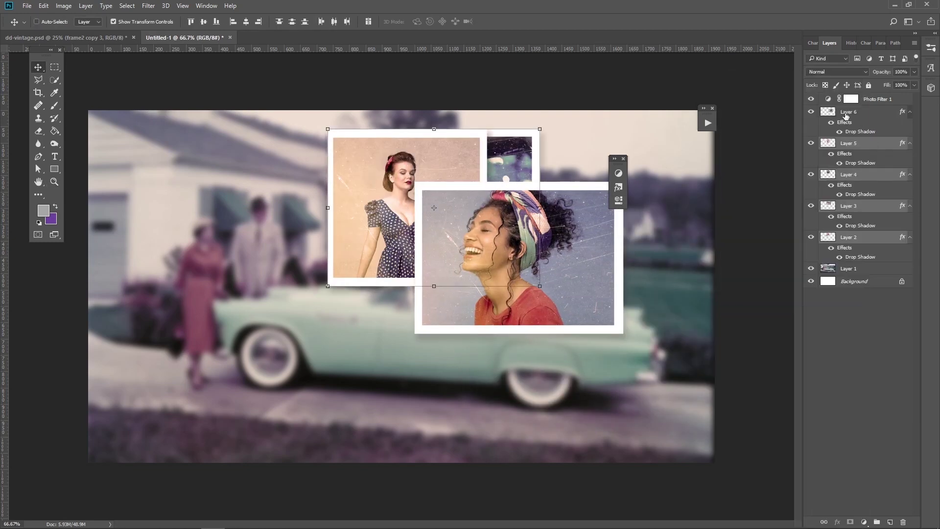
click(910, 112)
- Gather the headband, Layer 4 and polka-dot dress photos near the centre of the collage
click(848, 112)
drag(643, 180, 446, 137)
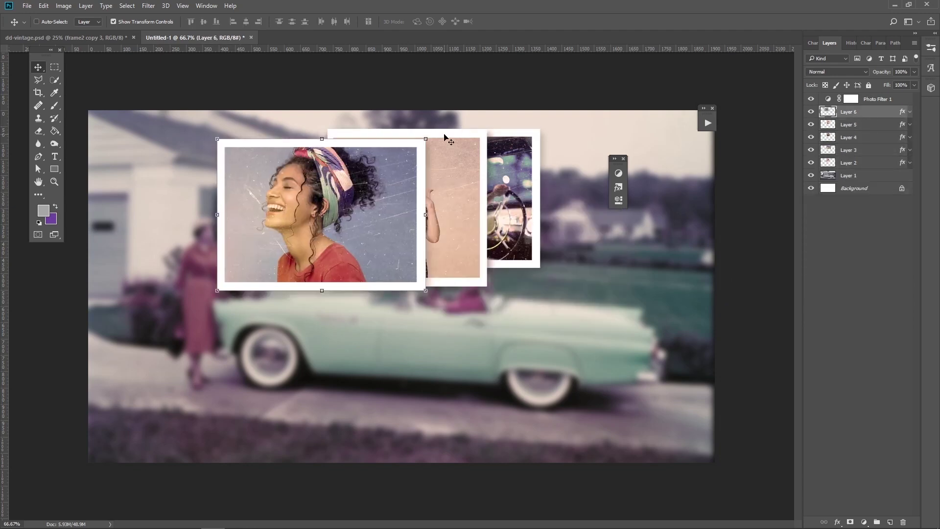
shift+click(855, 174)
mouse_move(540, 129)
mouse_down()
mouse_move(499, 149)
mouse_move(463, 136)
mouse_up()
click(848, 137)
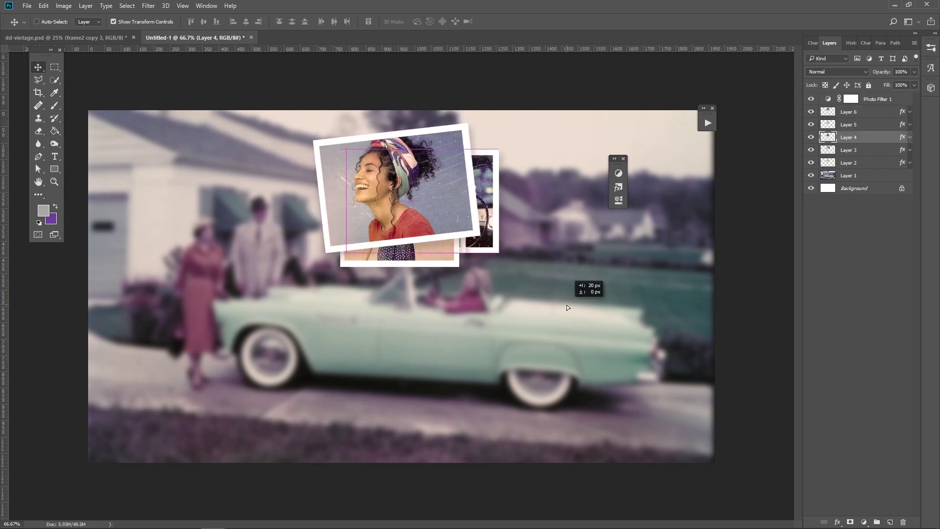
drag(566, 305, 691, 298)
drag(483, 303, 568, 382)
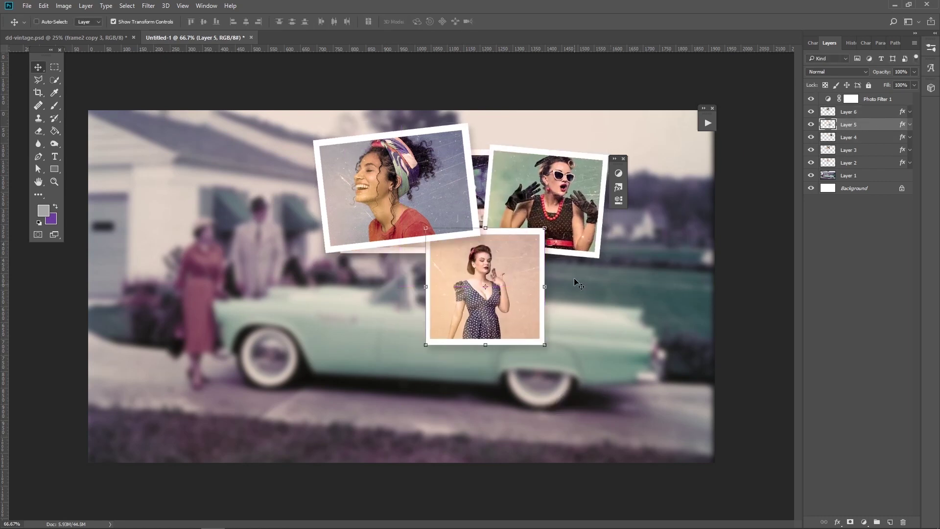
- Place the woman-in-car photo lower left and the sunglasses-and-drink photo lower right
click(849, 150)
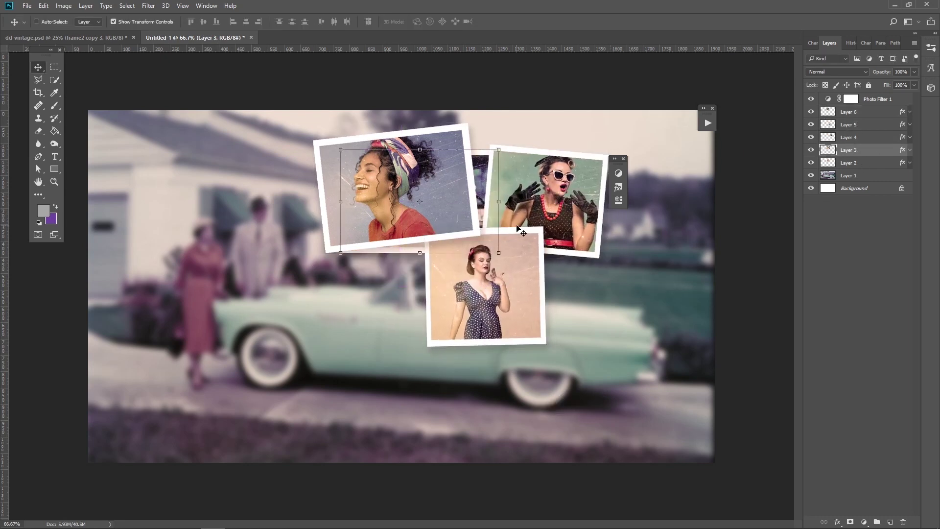
drag(407, 206, 400, 368)
click(848, 163)
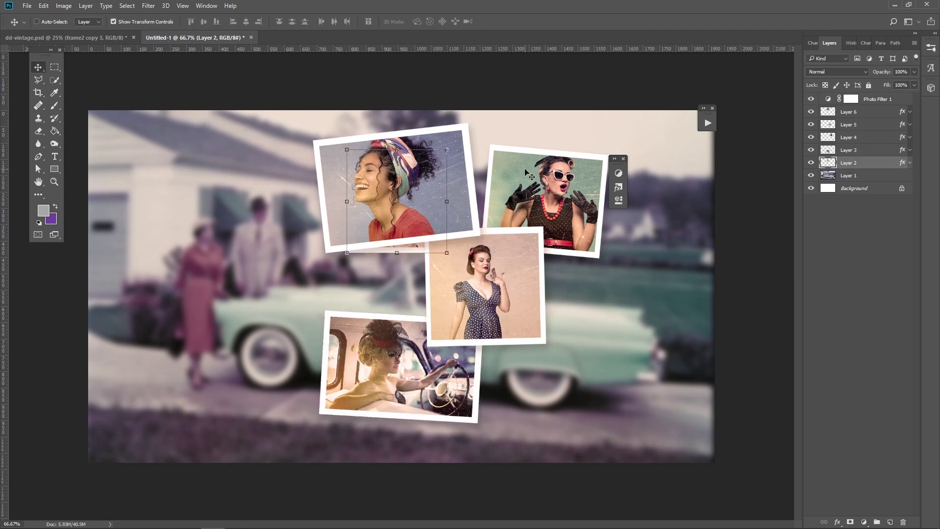
drag(398, 196, 578, 362)
- Shift all five photos right and down and enlarge the whole collage to 107.5%
shift+click(849, 112)
drag(441, 294, 500, 309)
key(ctrl+t)
drag(368, 133, 348, 116)
drag(393, 179, 393, 189)
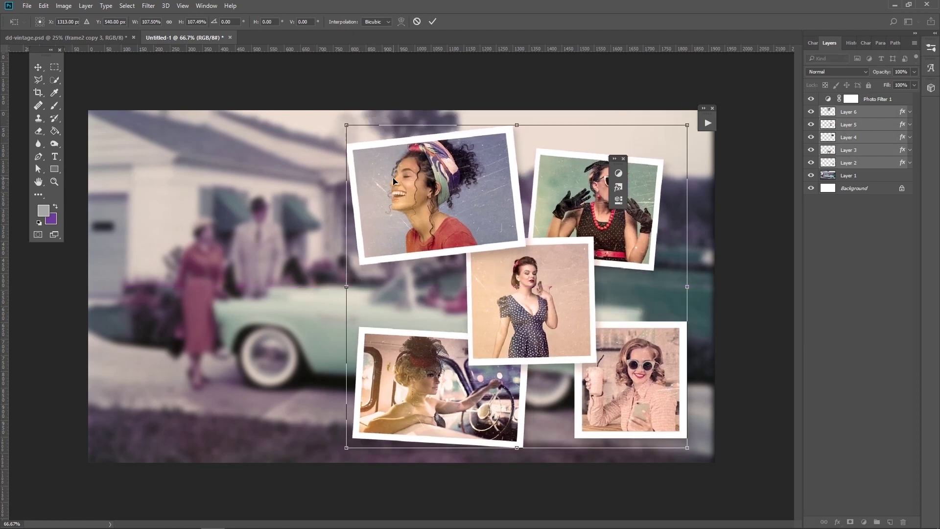
key(Return)
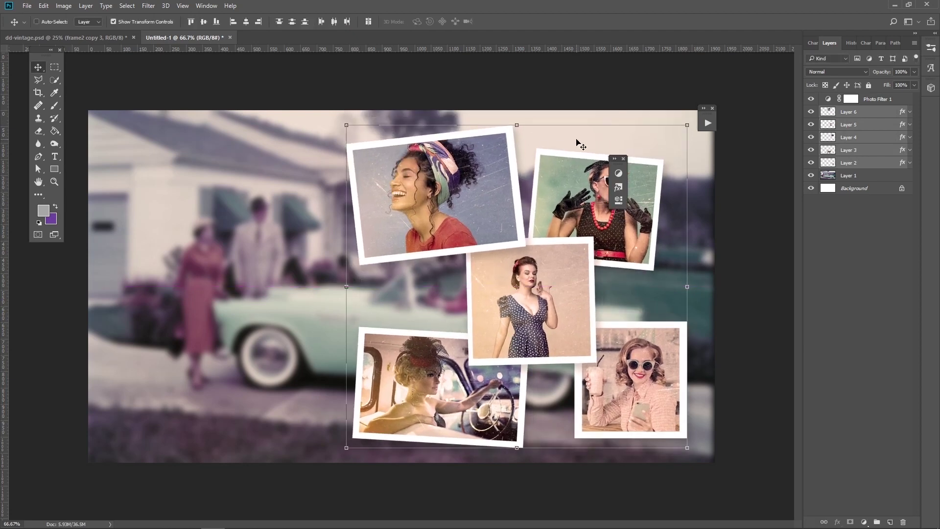
click(623, 159)
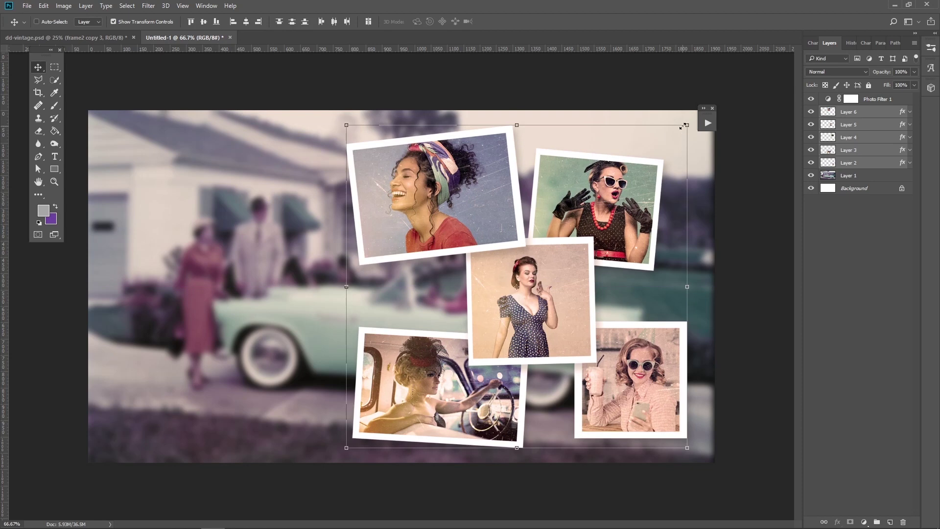
click(713, 110)
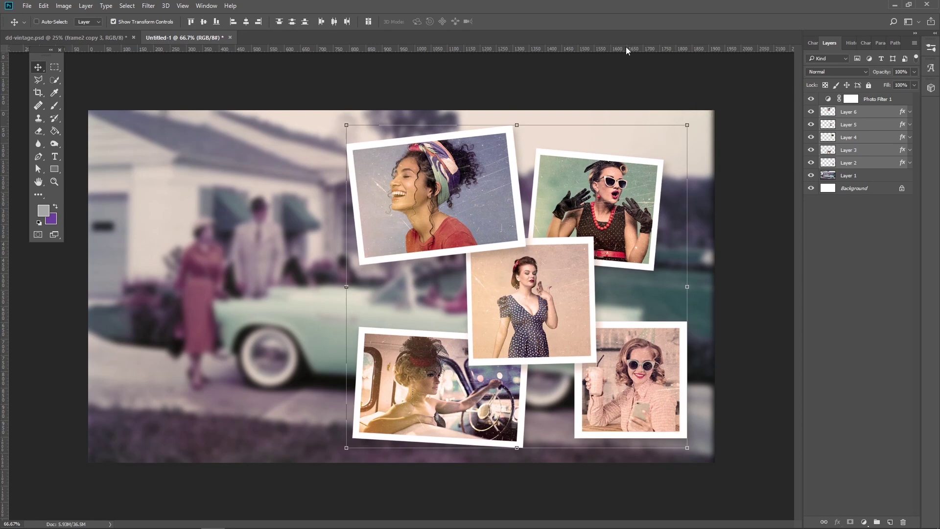